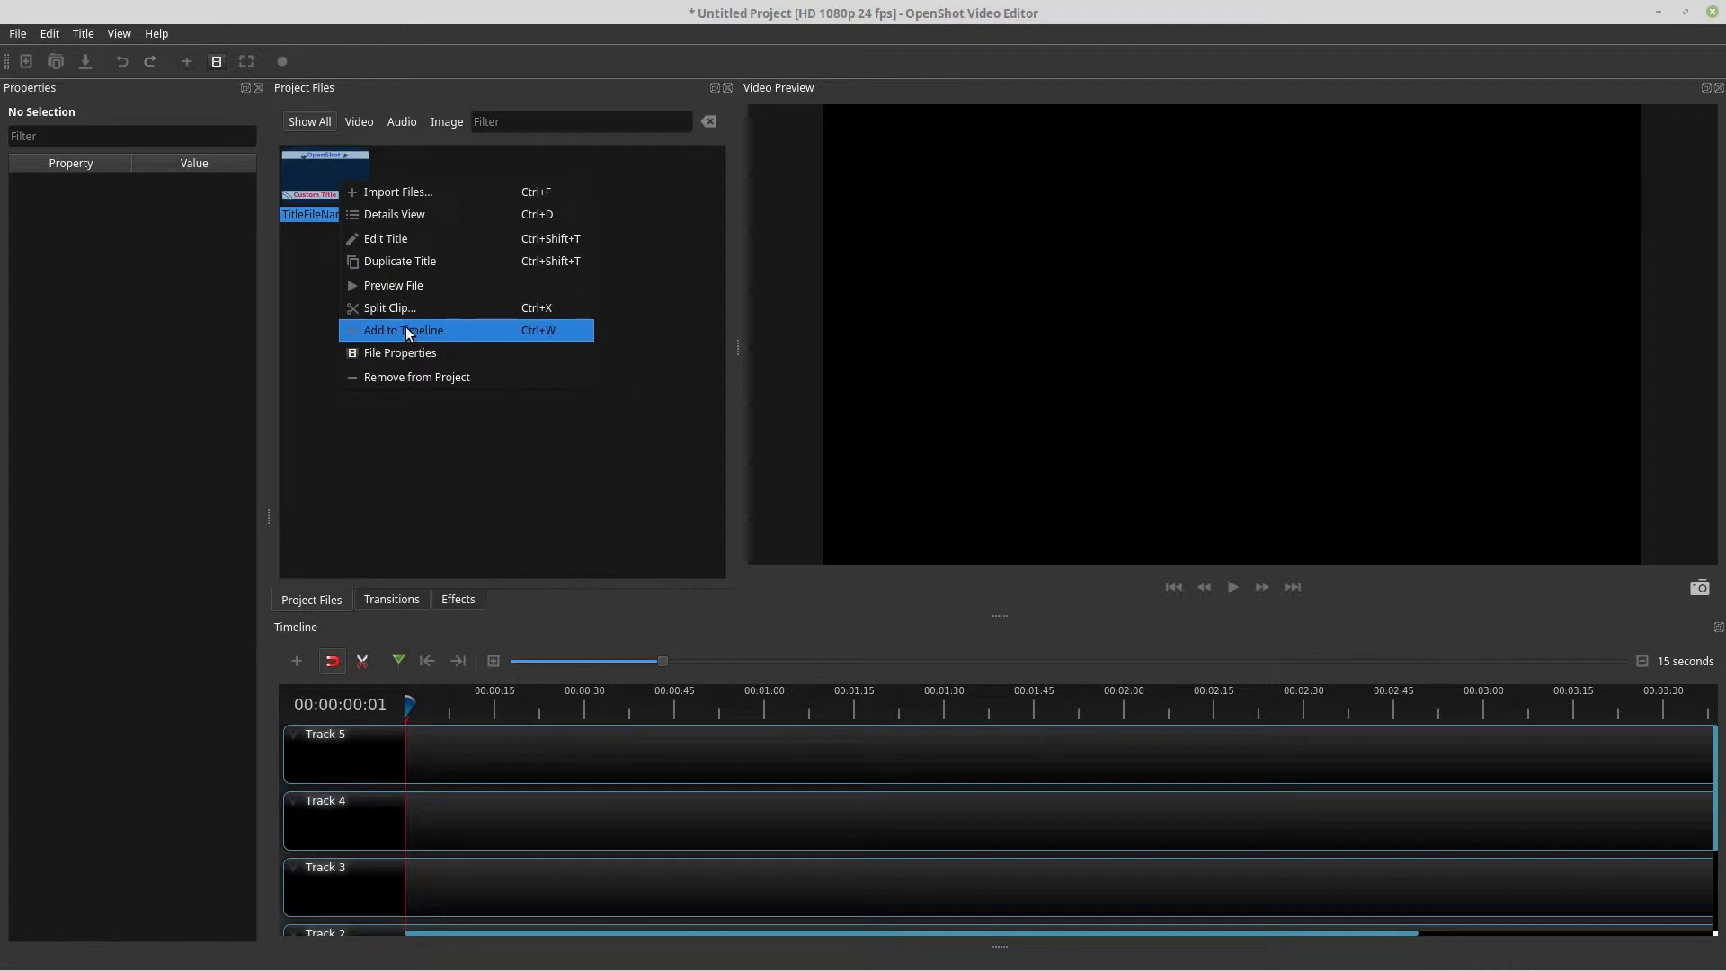
Open the title clip in the advanced title editor and inspect its banner and text elements
{"action": "left_click", "coordinate": [413, 240]}
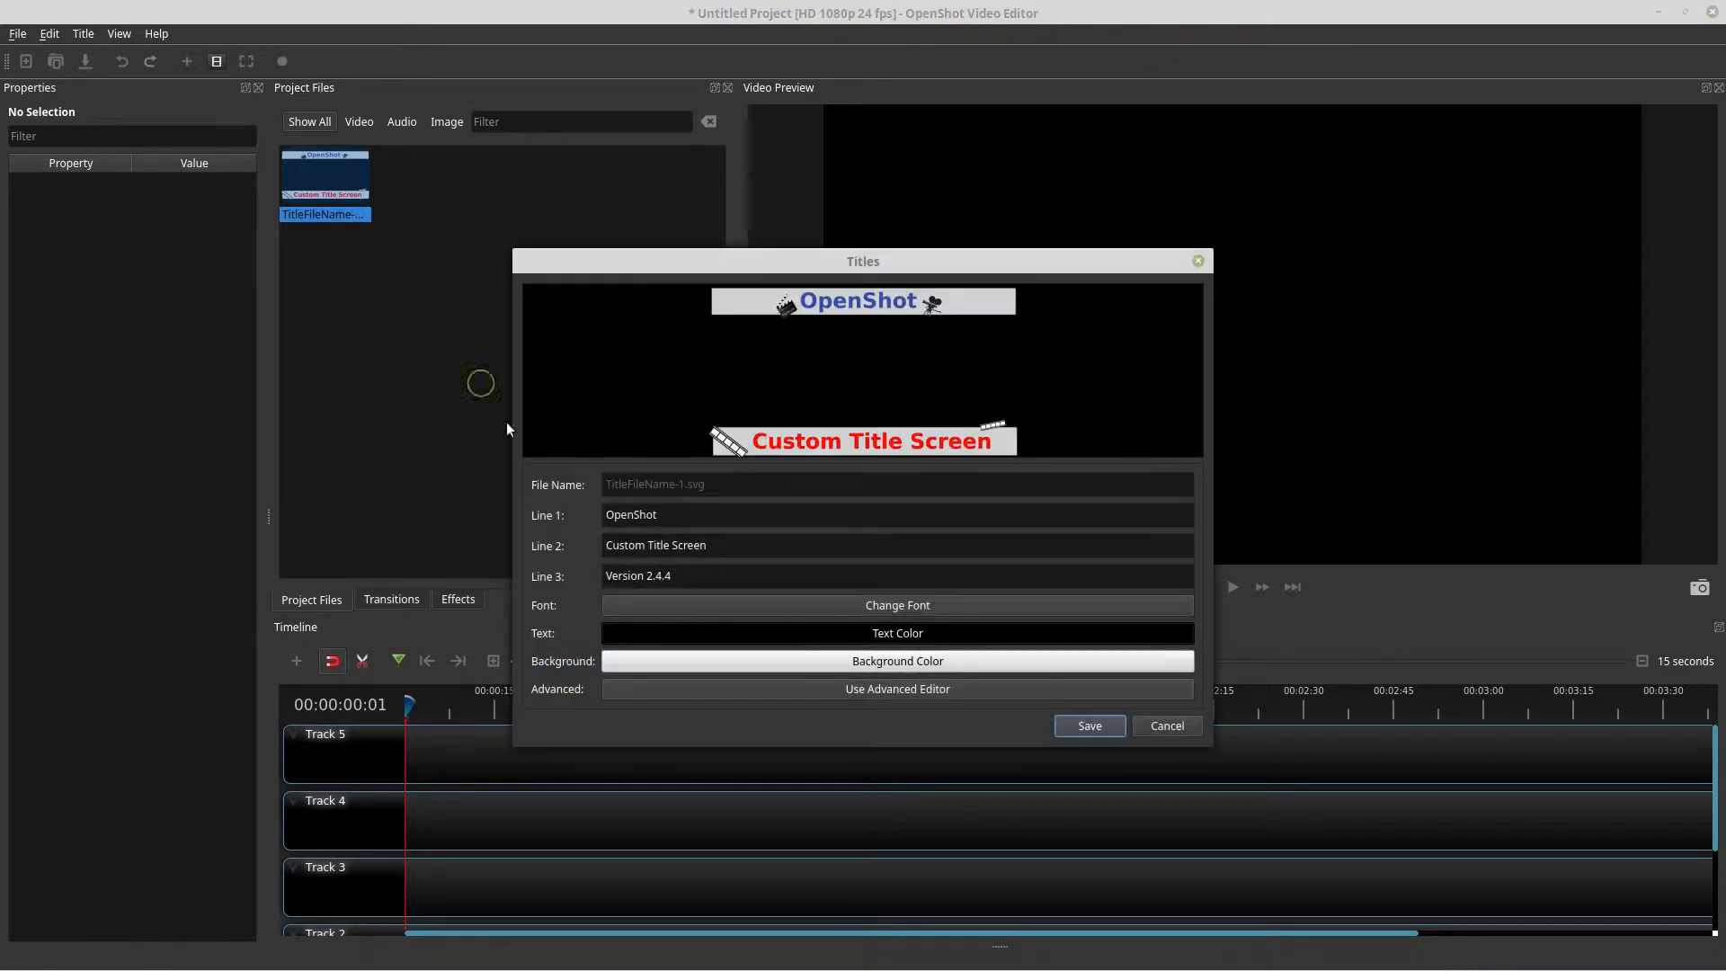
{"action": "left_click", "coordinate": [870, 694]}
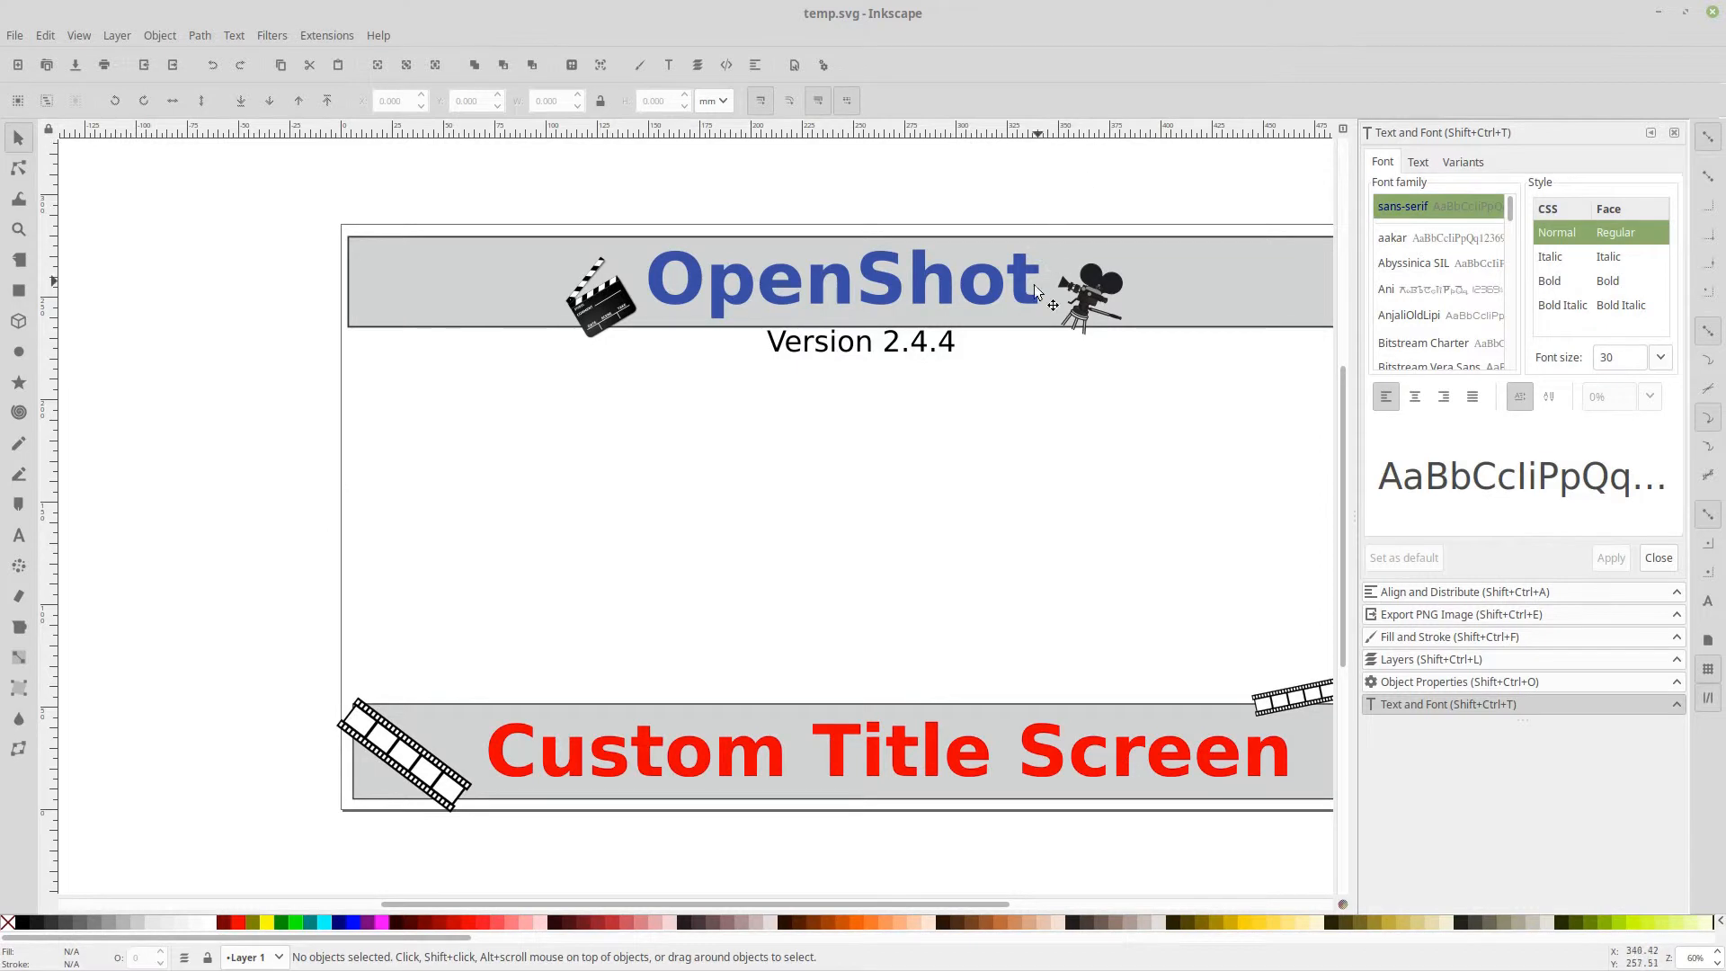
{"action": "left_click", "coordinate": [954, 270]}
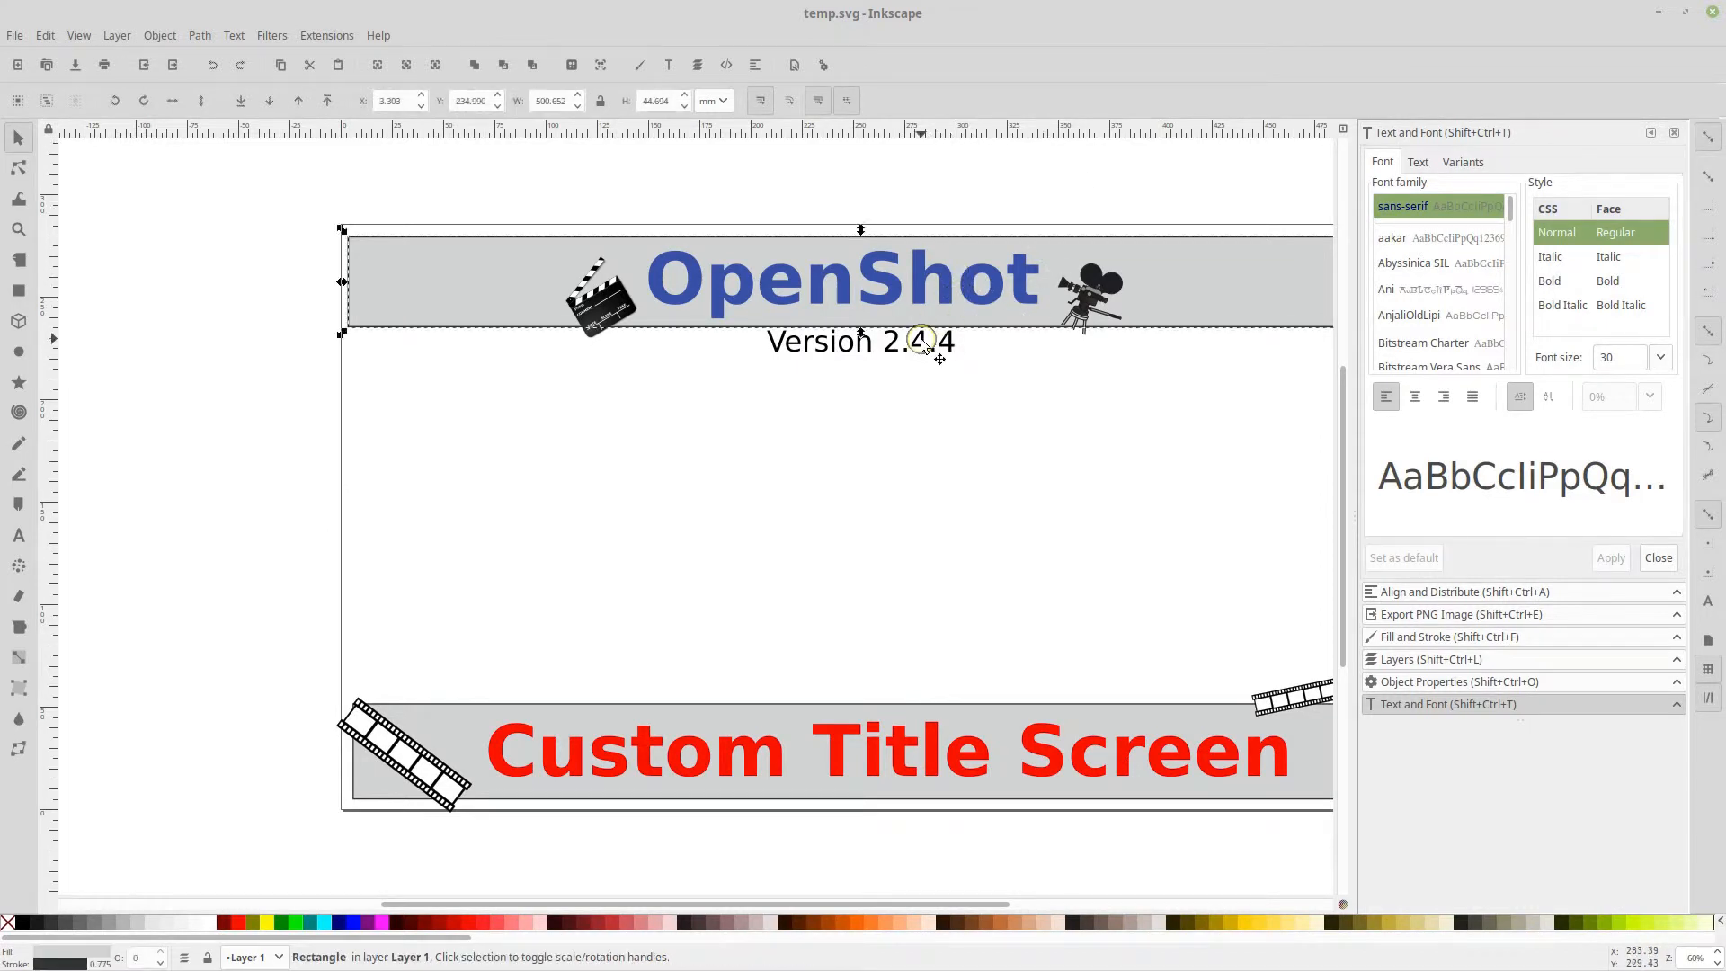
{"action": "left_click", "coordinate": [830, 284]}
{"action": "double_click", "coordinate": [831, 284]}
{"action": "double_click", "coordinate": [829, 342]}
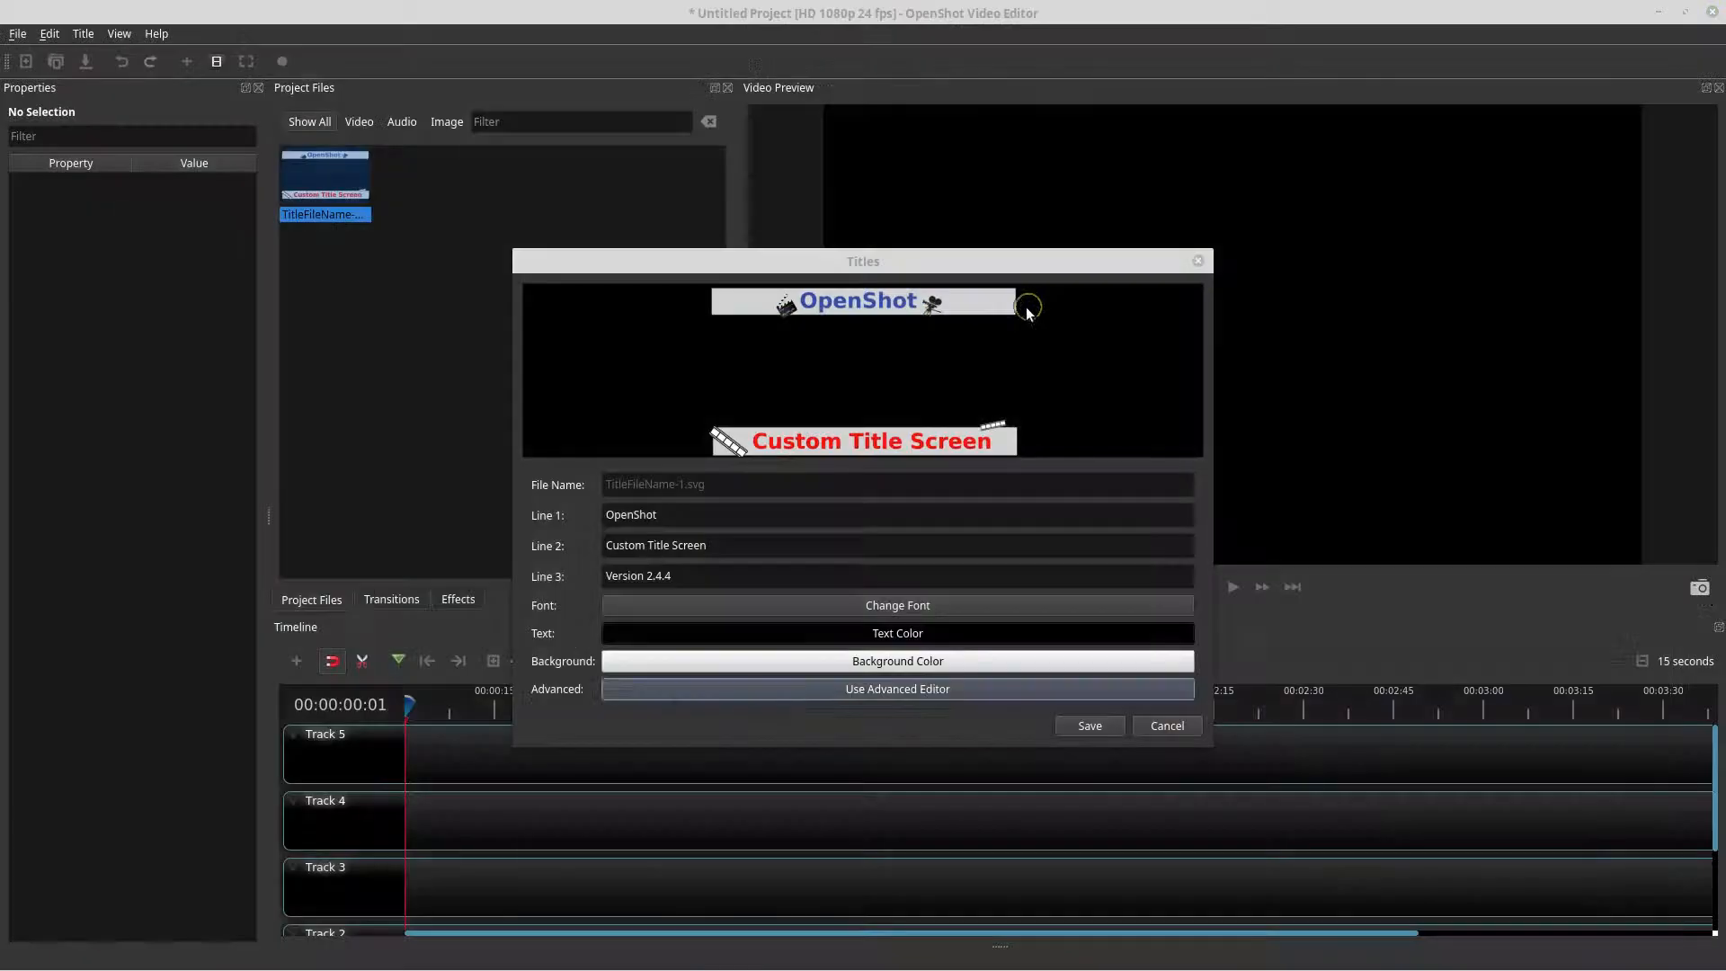
Review the title's text lines and cancel the Titles dialog without saving
{"action": "left_click", "coordinate": [692, 514]}
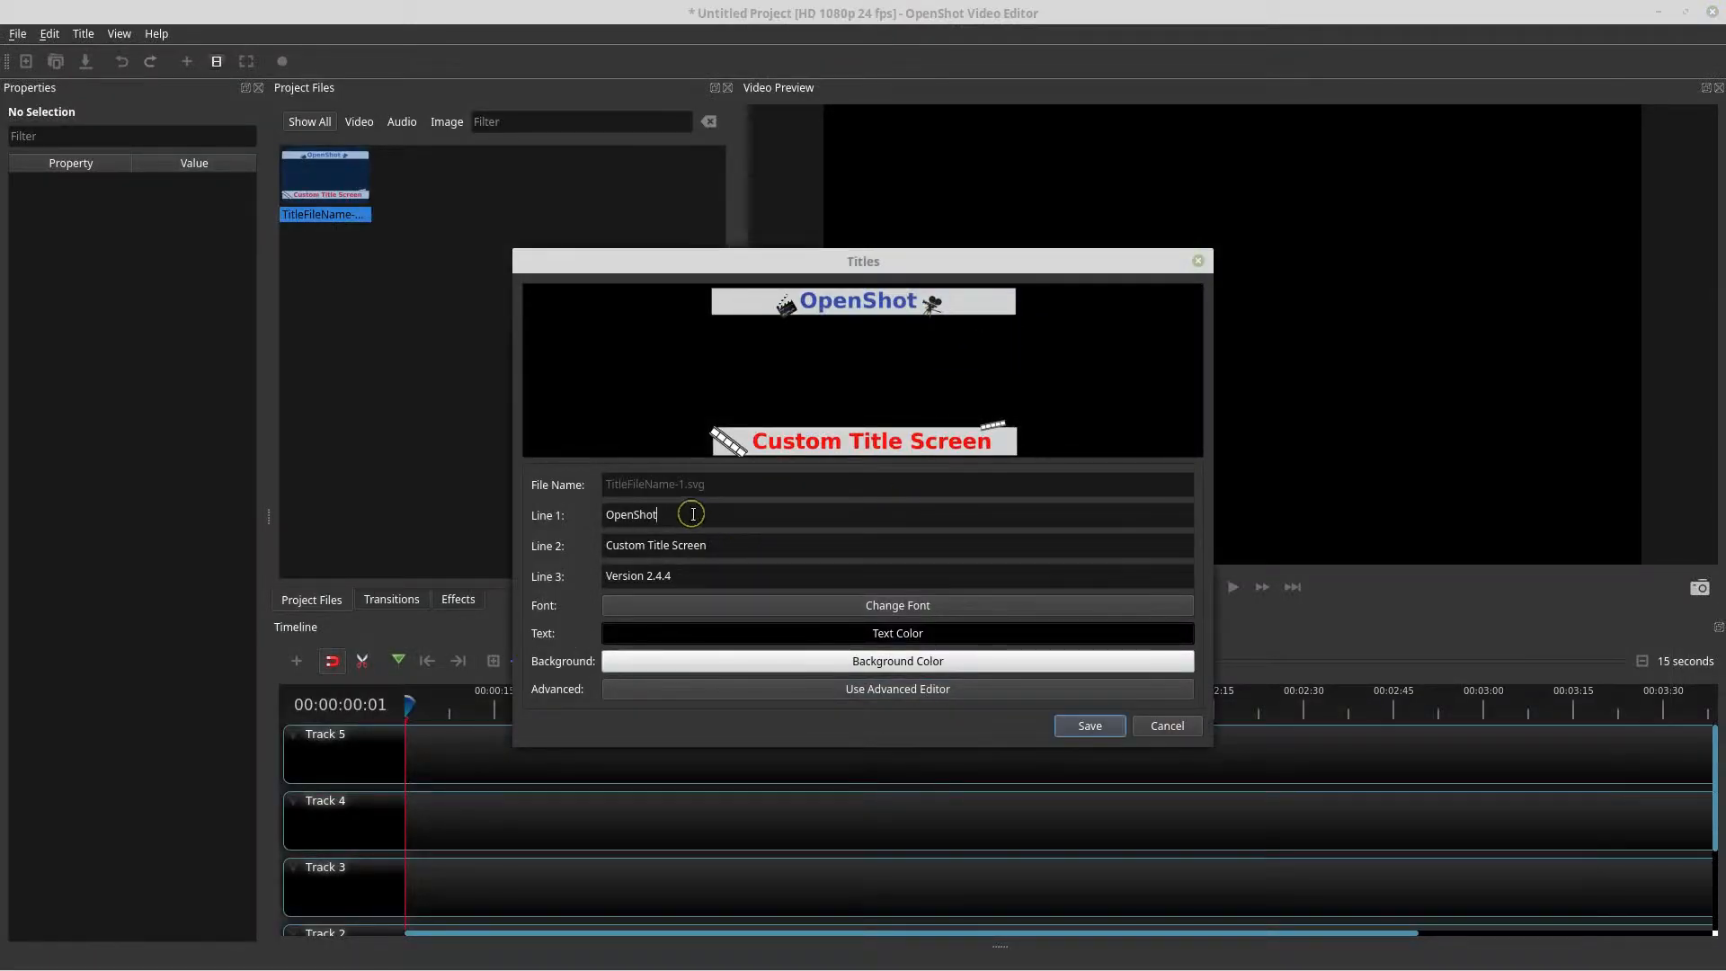
{"action": "left_click", "coordinate": [738, 551]}
{"action": "left_click_drag", "start_coordinate": [915, 260], "coordinate": [949, 226]}
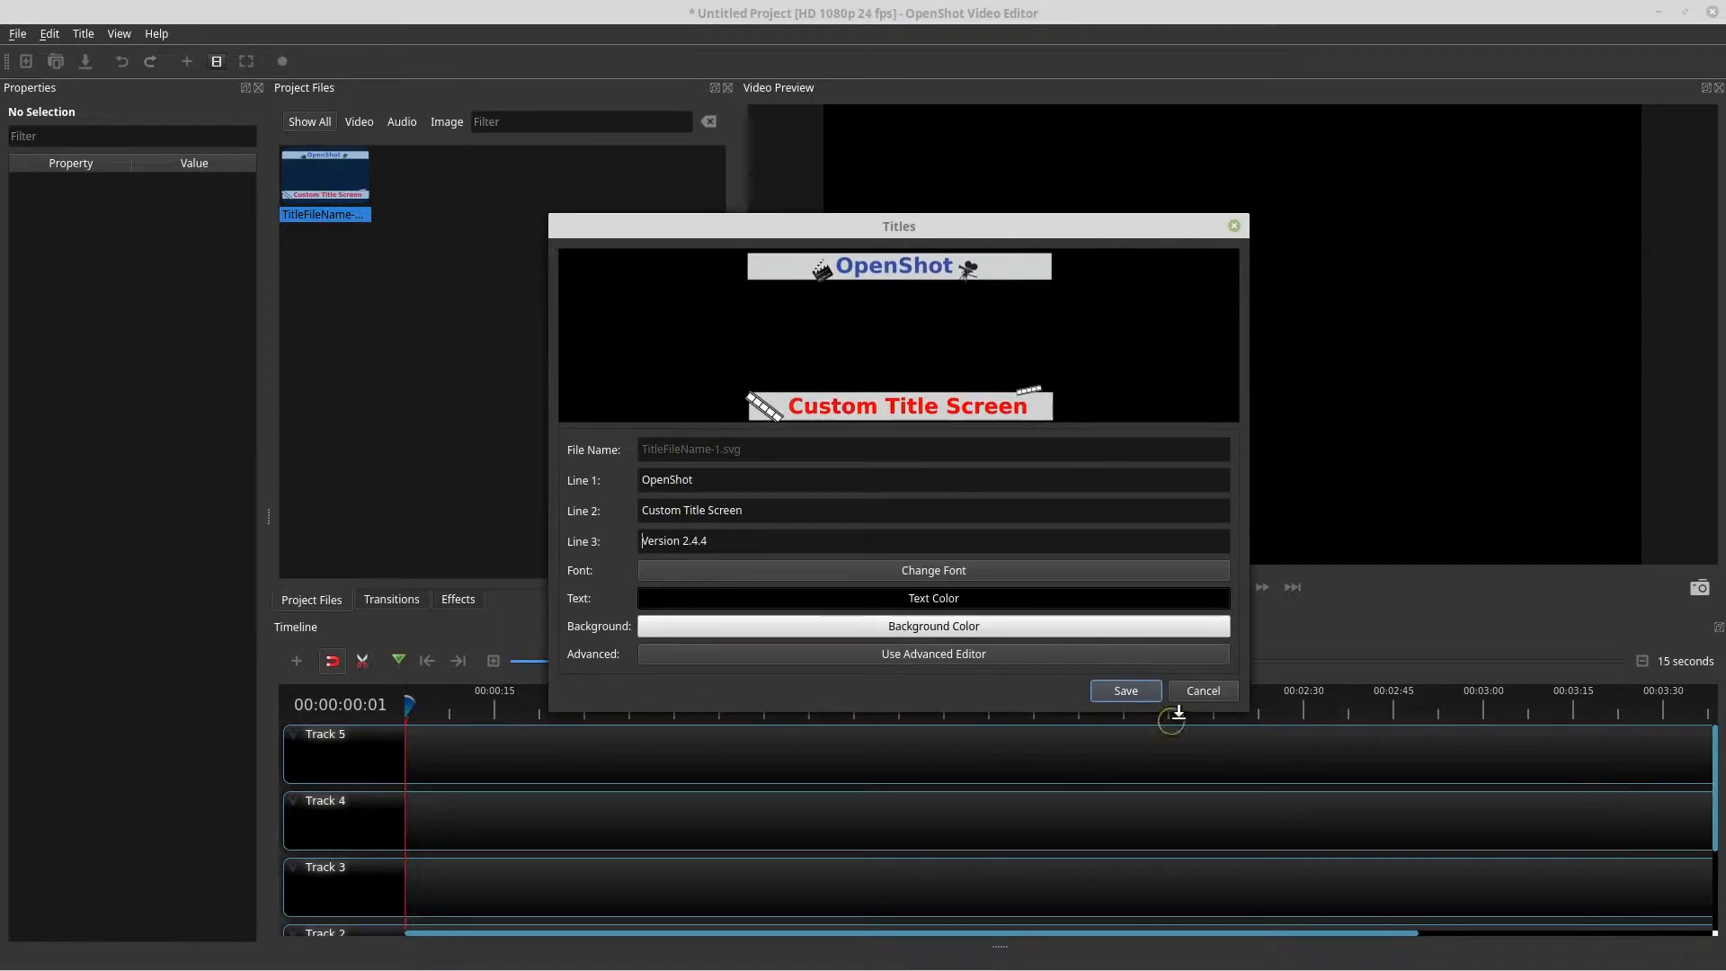
{"action": "left_click", "coordinate": [1204, 691]}
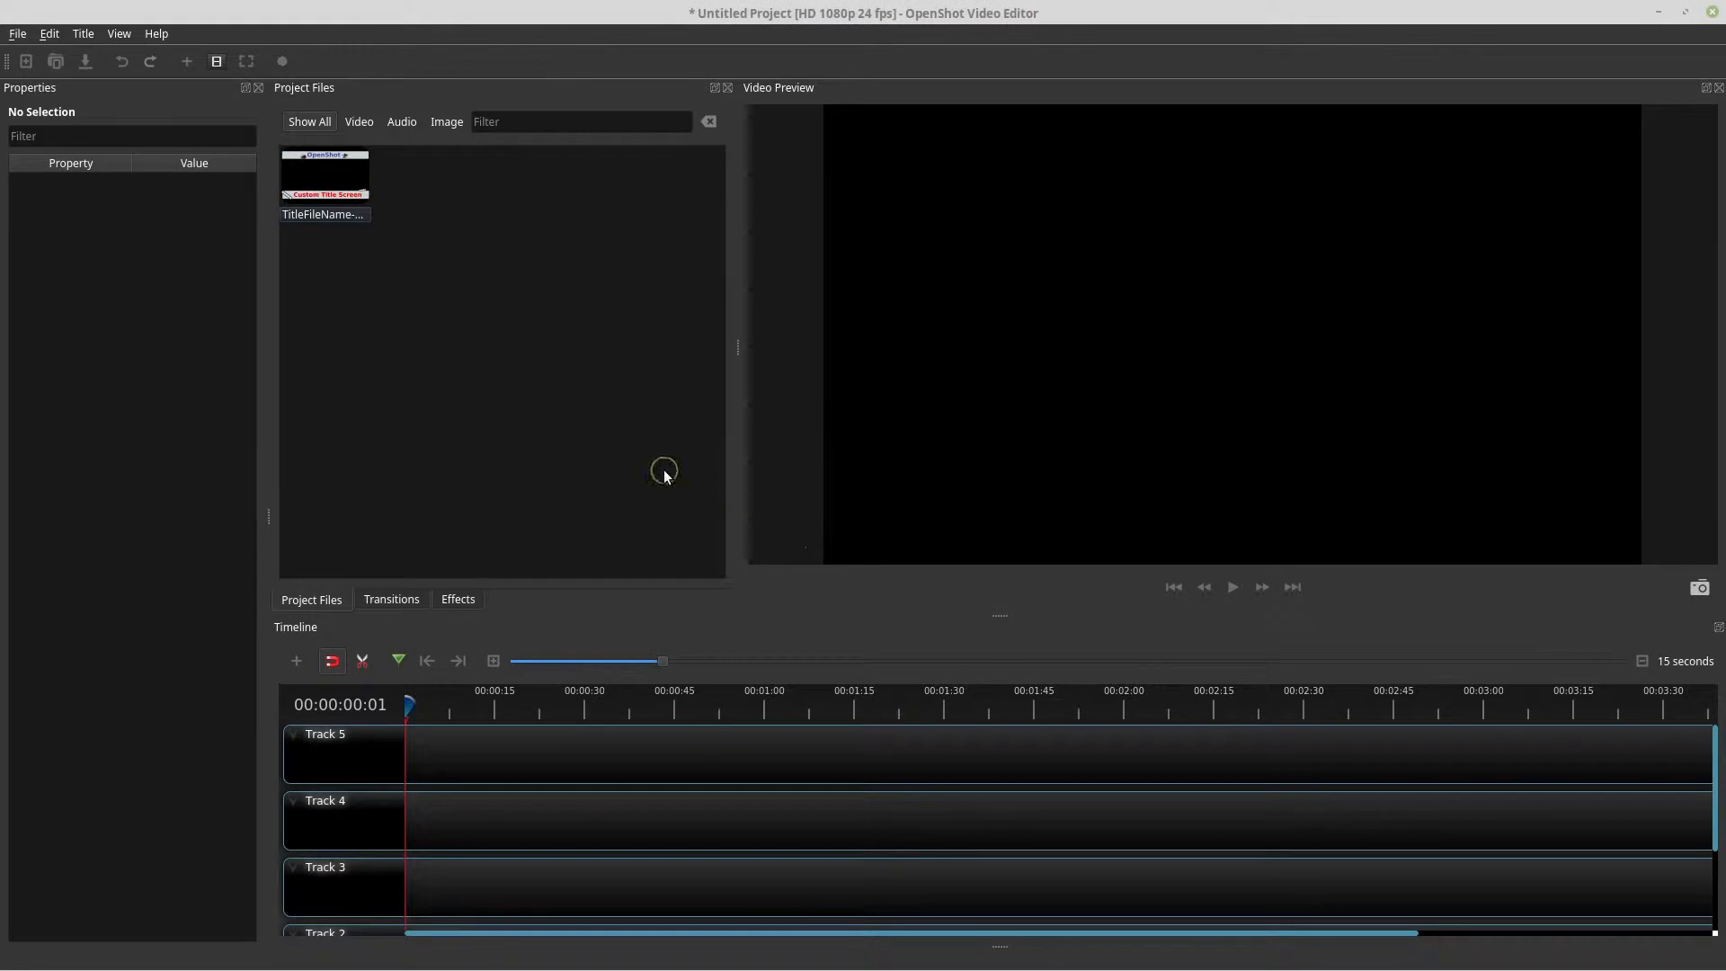
Switch to the file manager and examine the title folder's path, going up to the home folder
{"action": "left_click", "coordinate": [311, 160]}
{"action": "key", "text": "alt+Tab"}
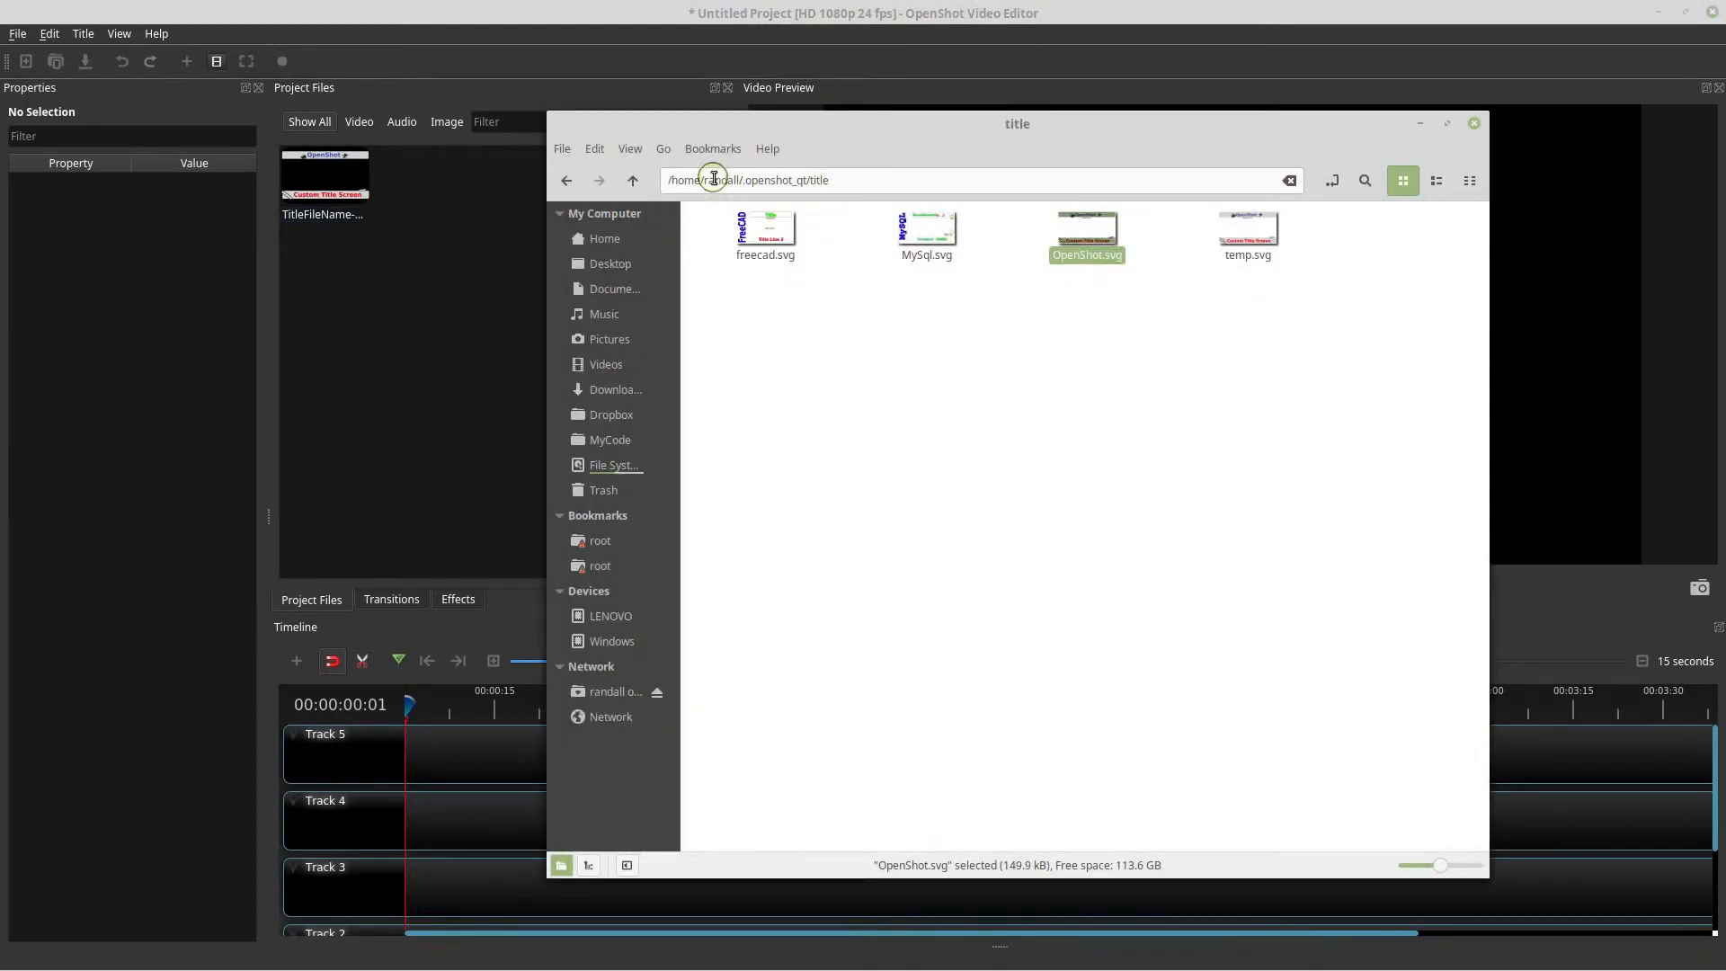
{"action": "left_click_drag", "start_coordinate": [706, 180], "coordinate": [750, 181]}
{"action": "left_click", "coordinate": [766, 184]}
{"action": "left_click_drag", "start_coordinate": [759, 184], "coordinate": [791, 180]}
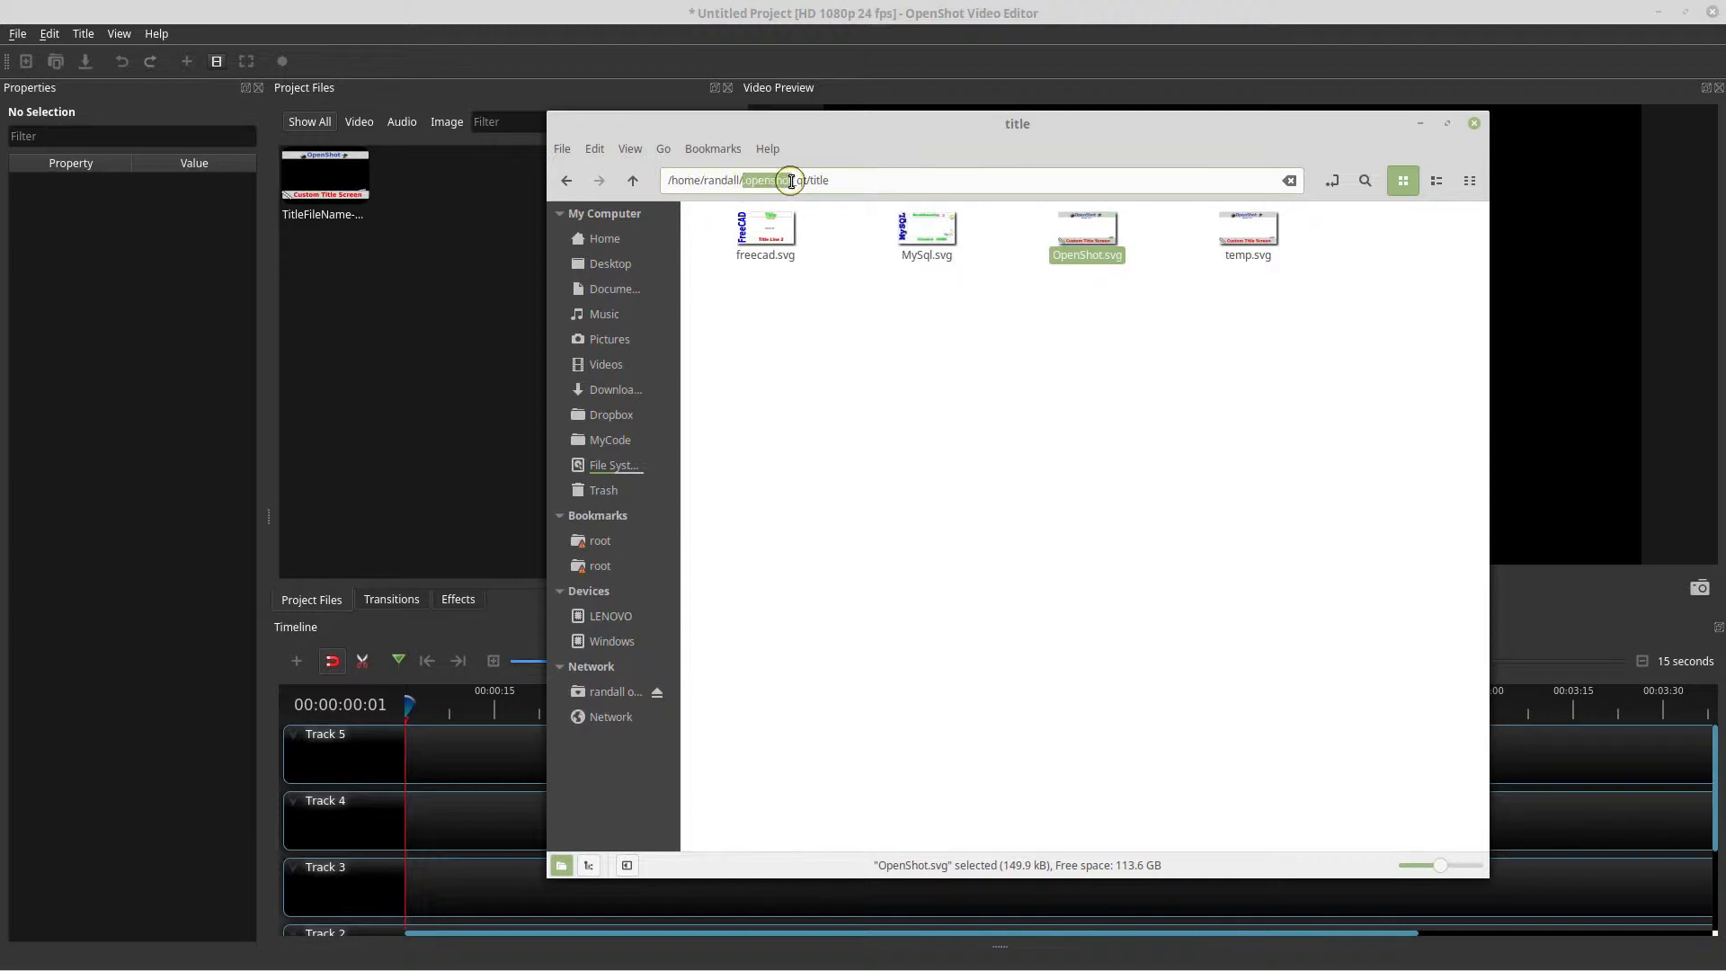
{"action": "left_click_drag", "start_coordinate": [859, 181], "coordinate": [802, 182]}
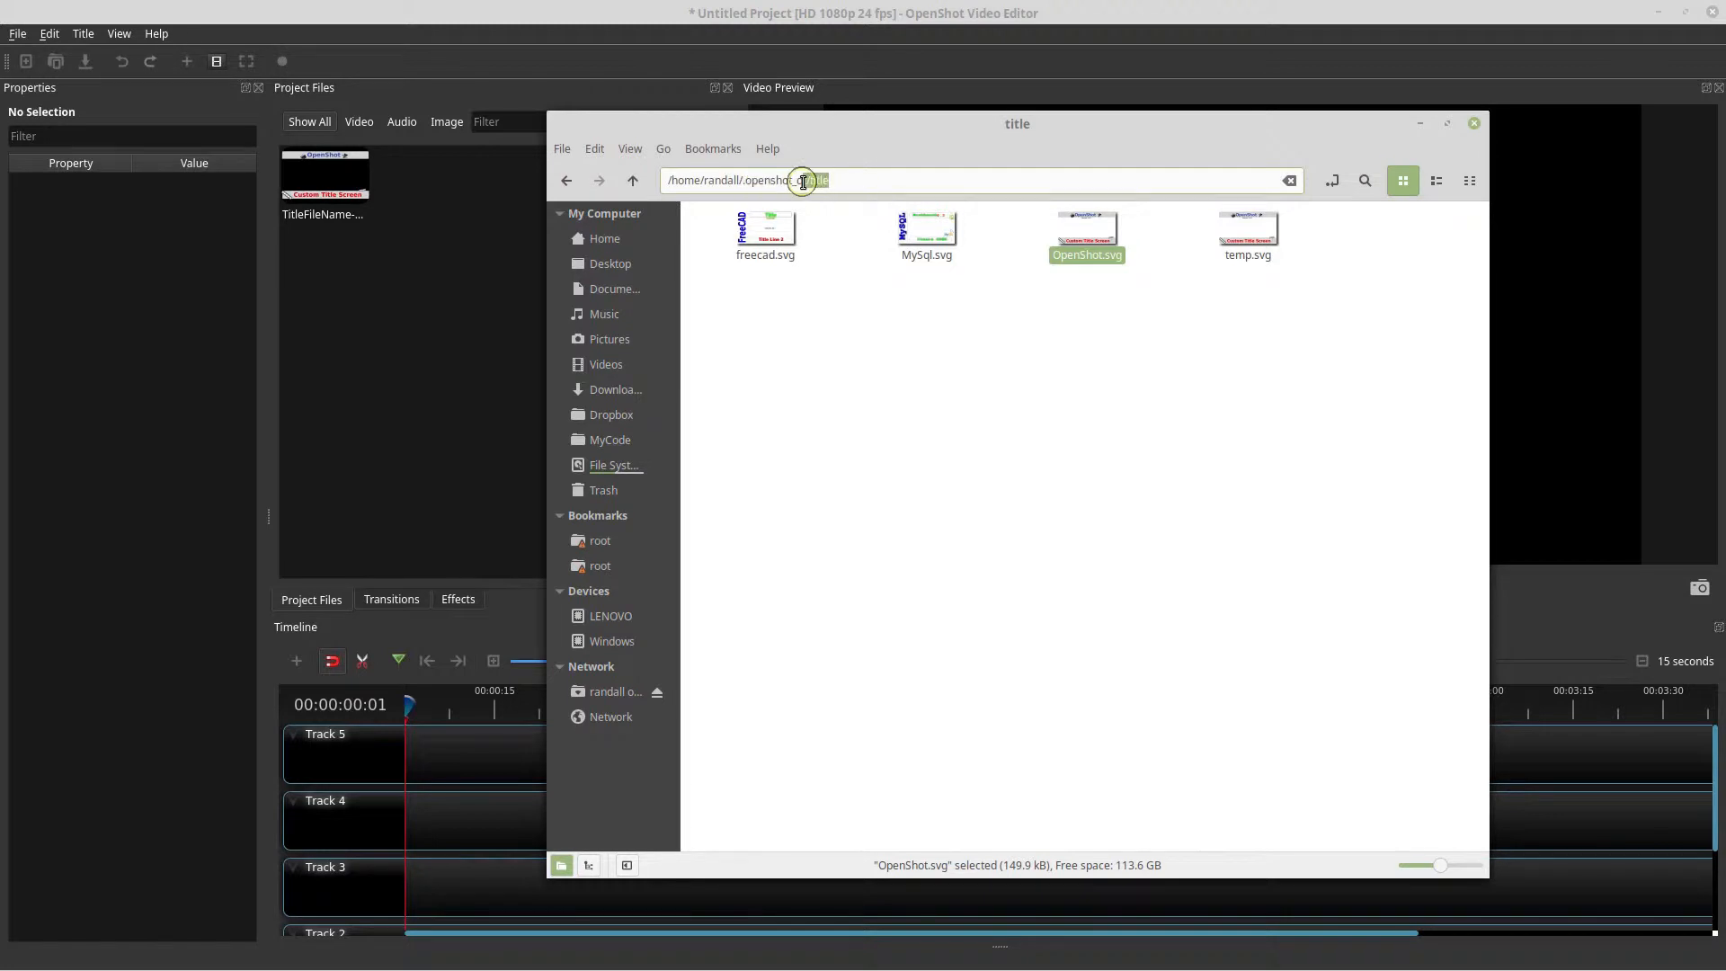
{"action": "left_click", "coordinate": [634, 181]}
{"action": "left_click", "coordinate": [640, 183]}
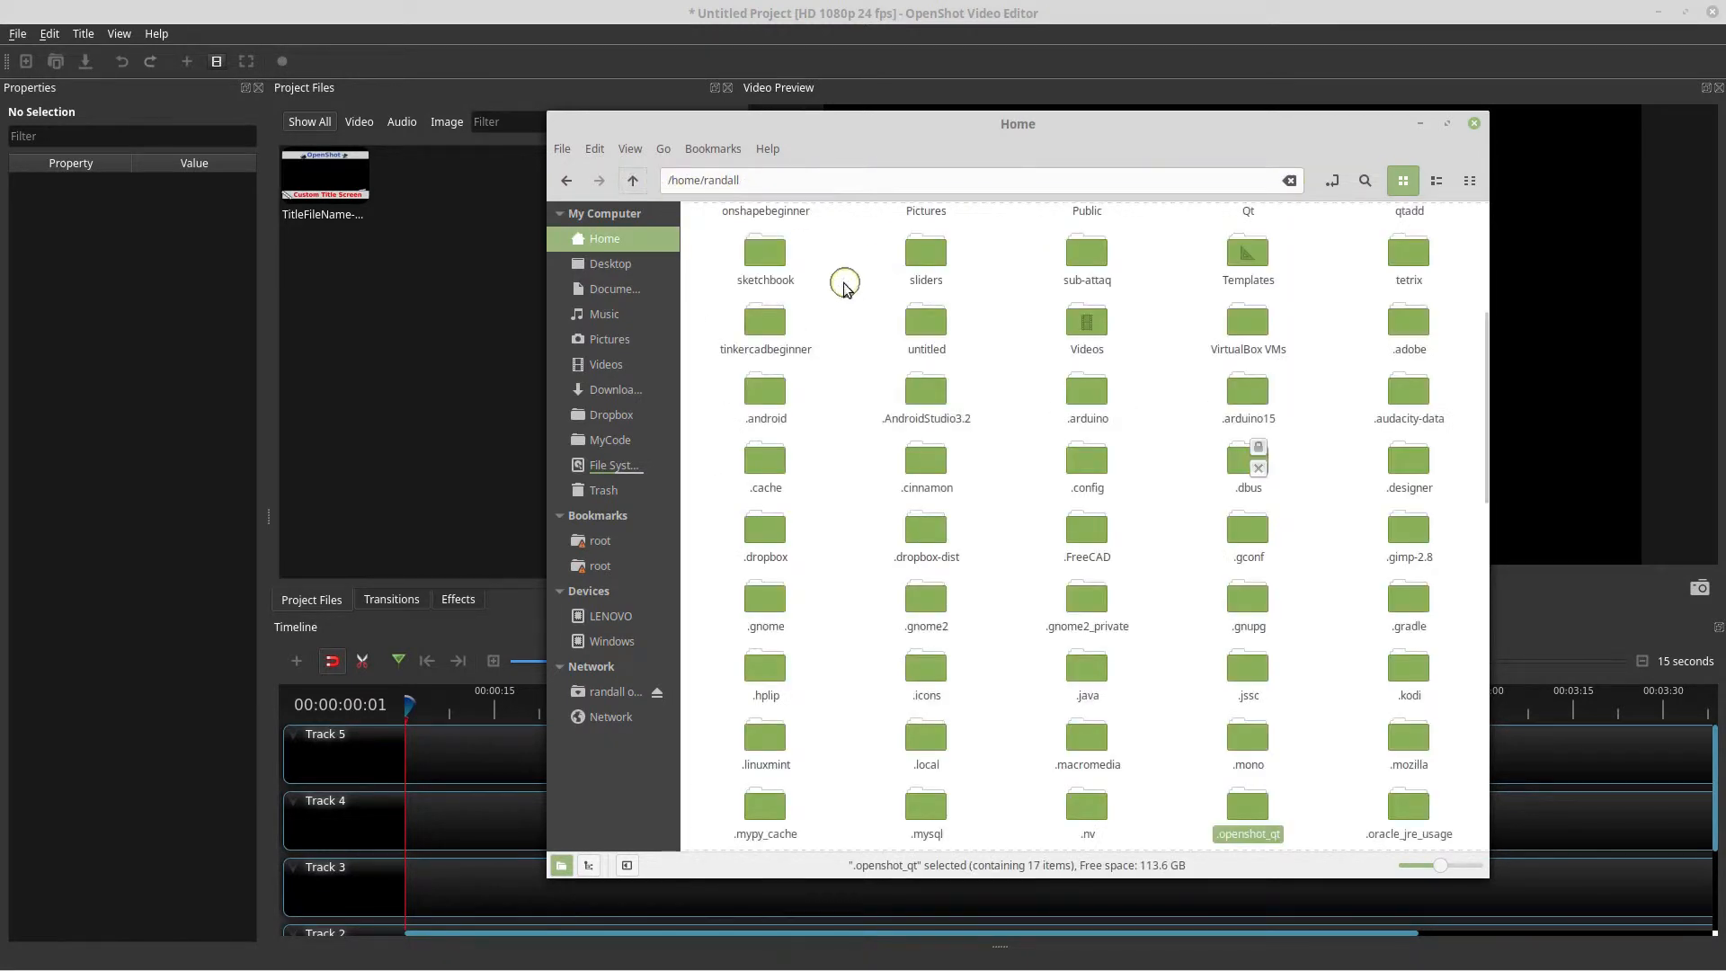
Show hidden files in the home folder and open the .openshot_qt folder
{"action": "key", "text": "ctrl+h"}
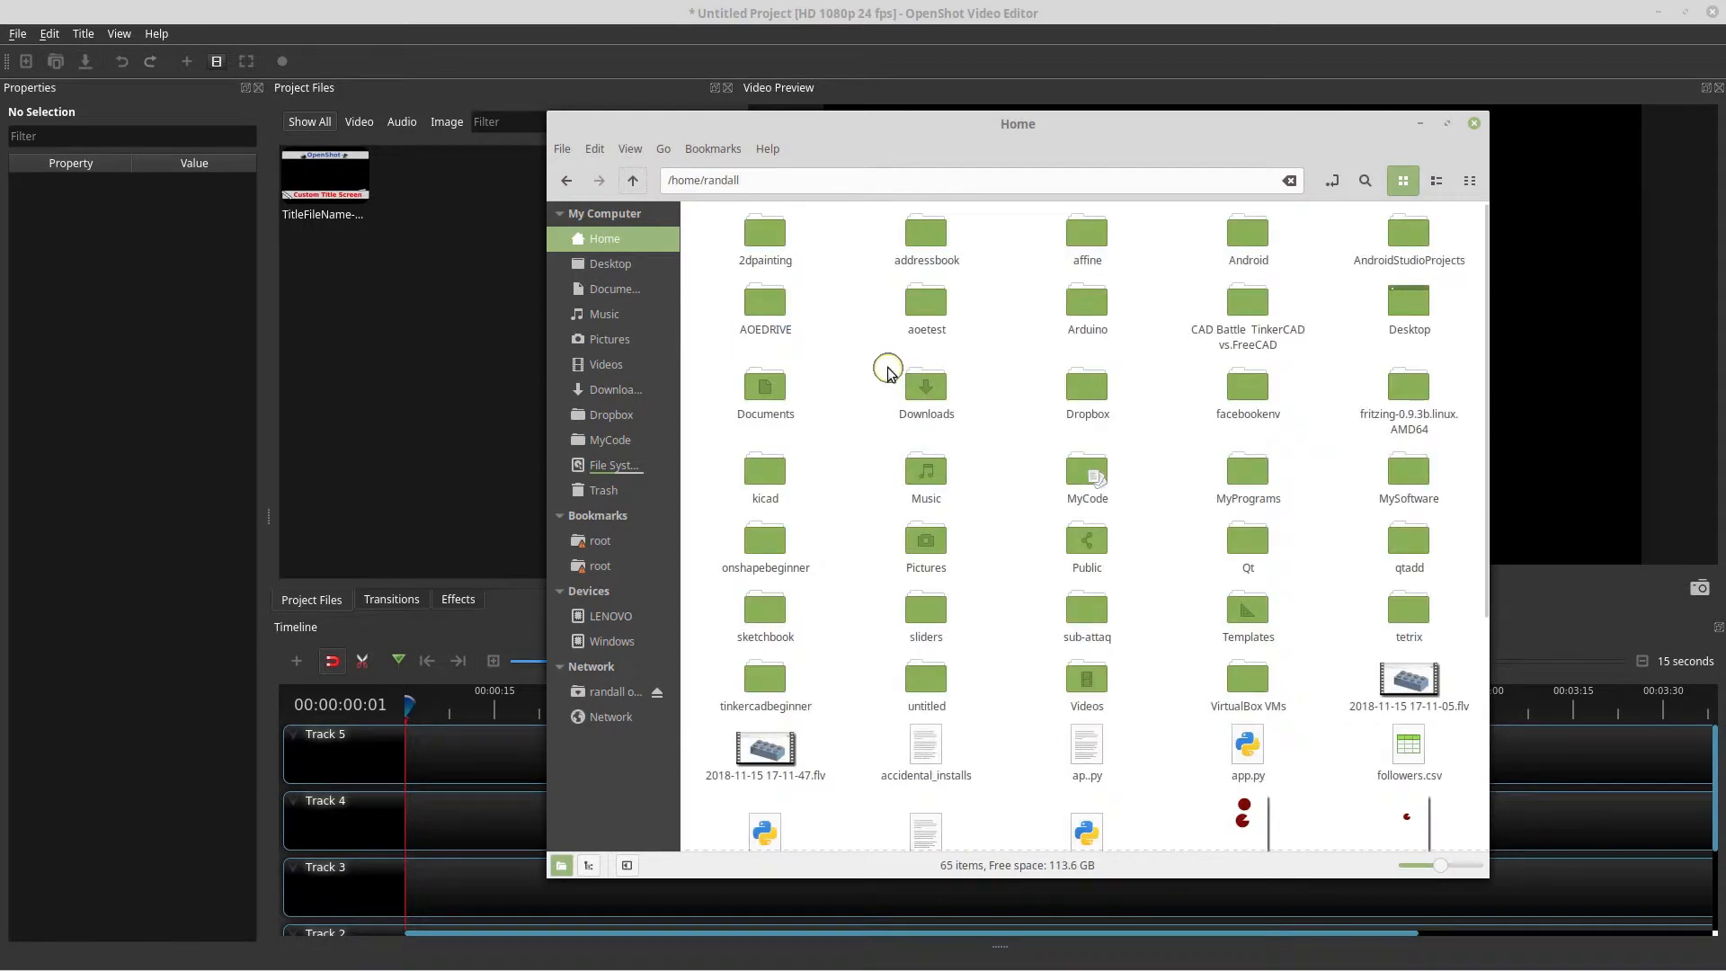
{"action": "key", "text": "ctrl+h"}
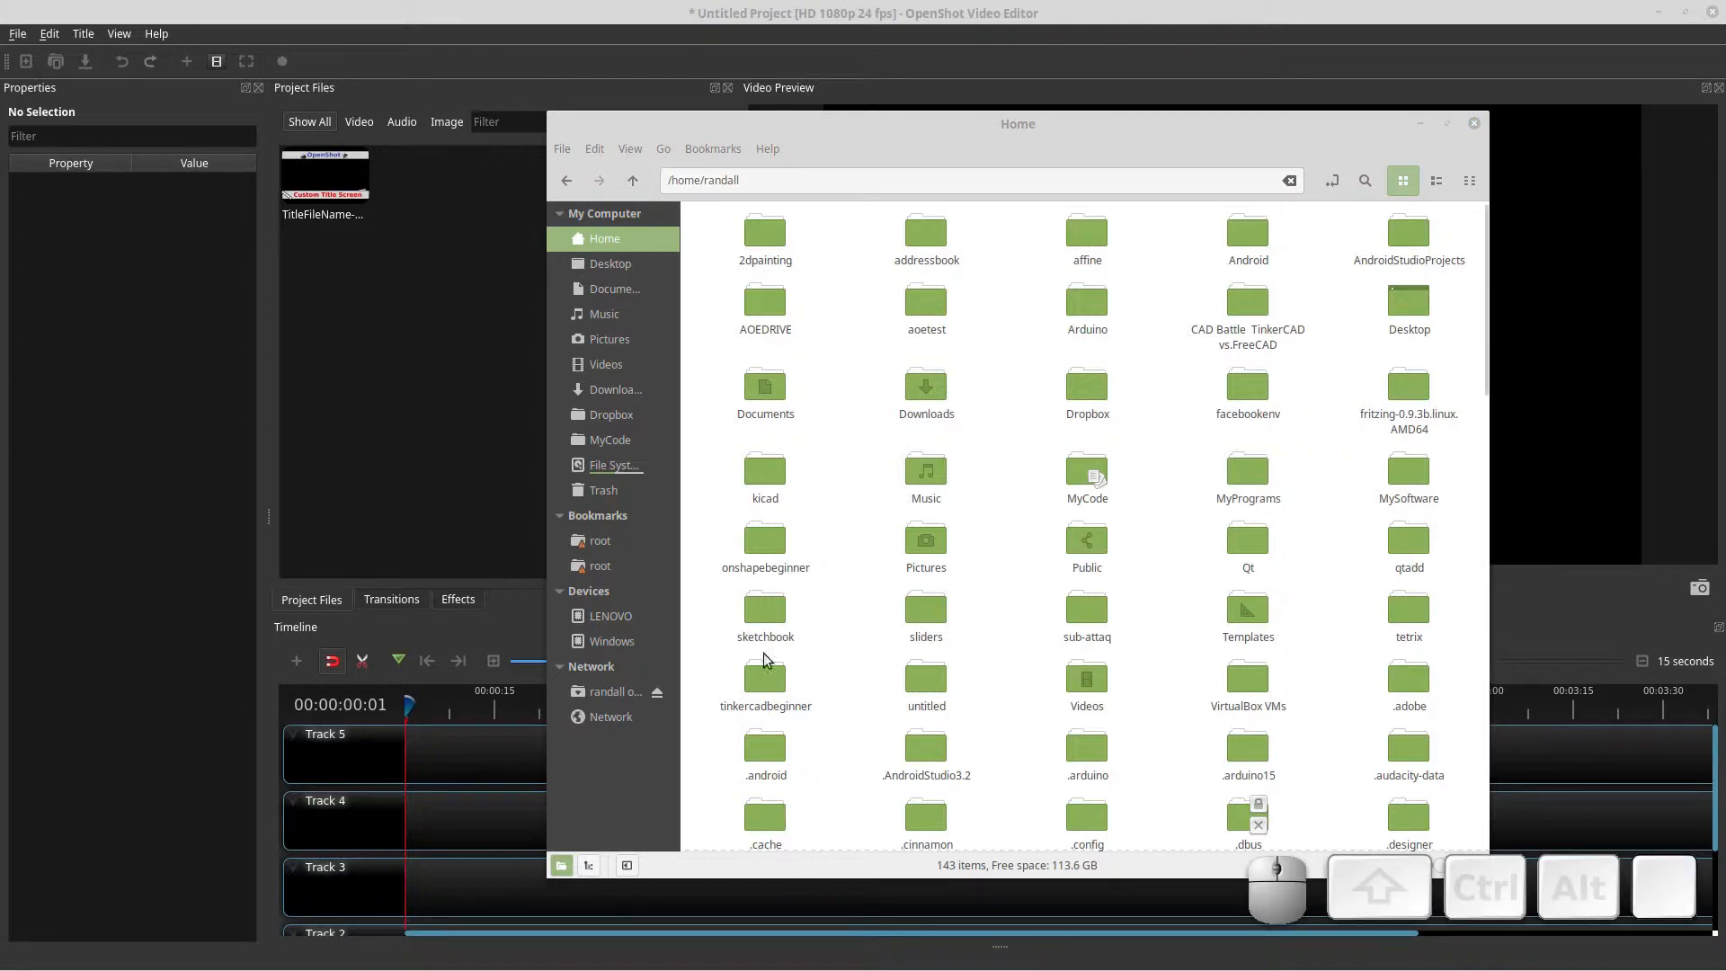
{"action": "left_click_drag", "start_coordinate": [927, 123], "coordinate": [737, 112]}
{"action": "key", "text": "ctrl+h"}
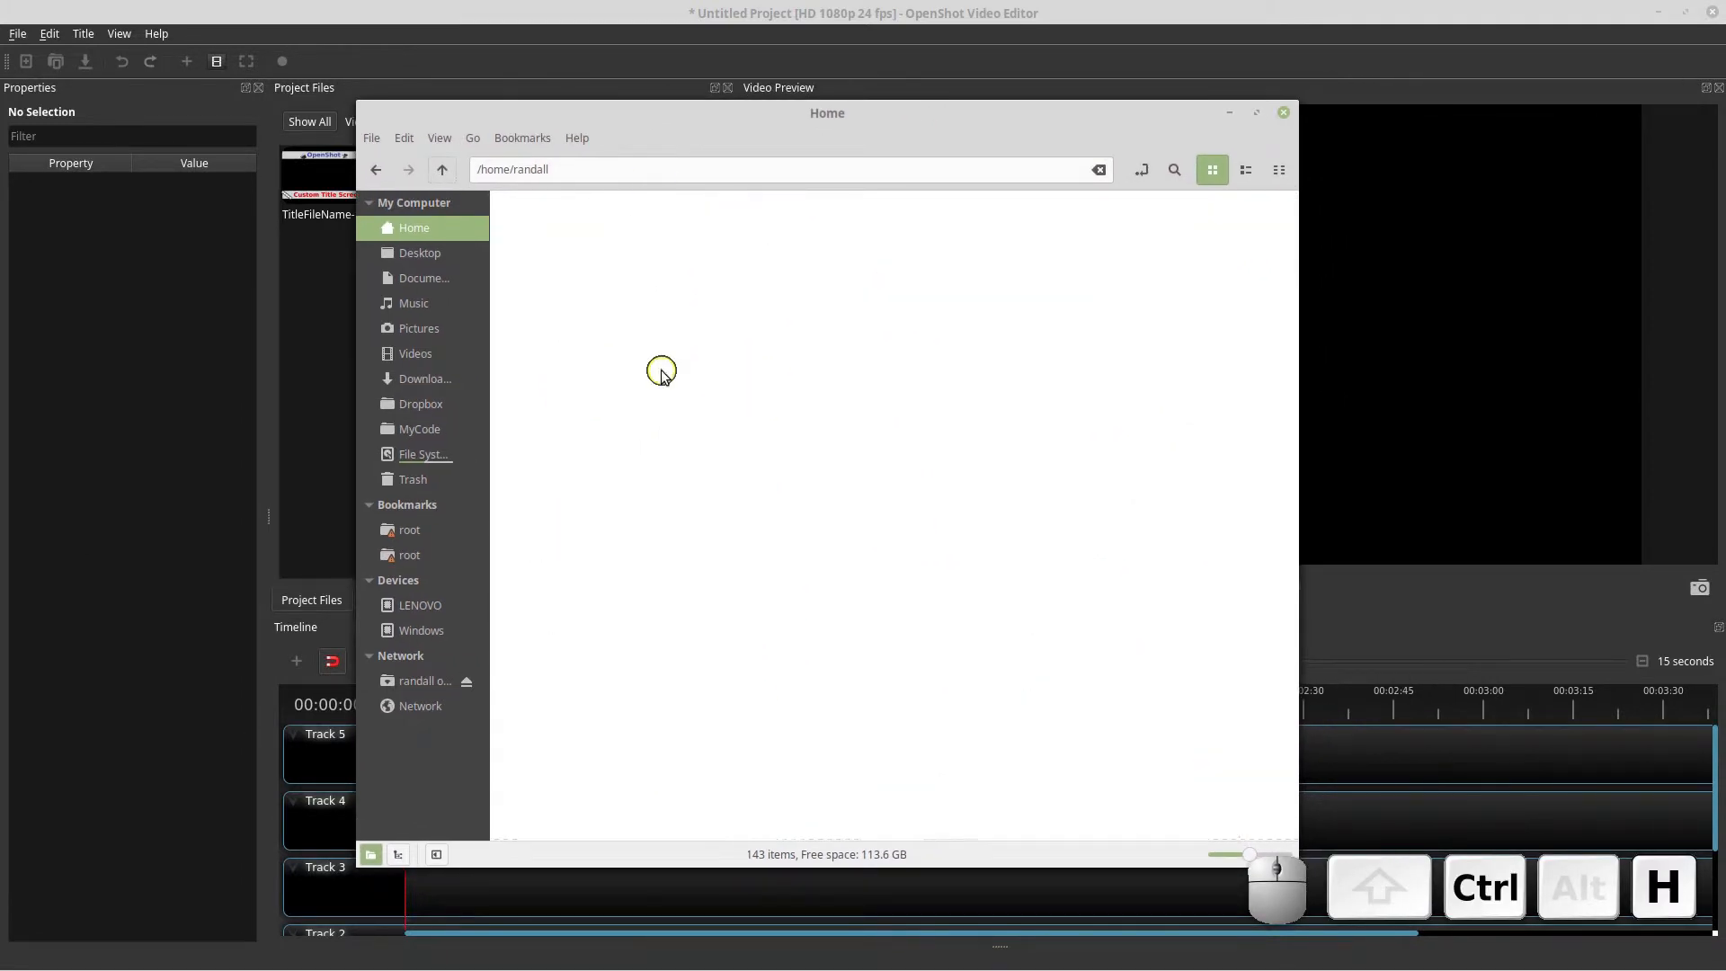
{"action": "key", "text": "ctrl+h"}
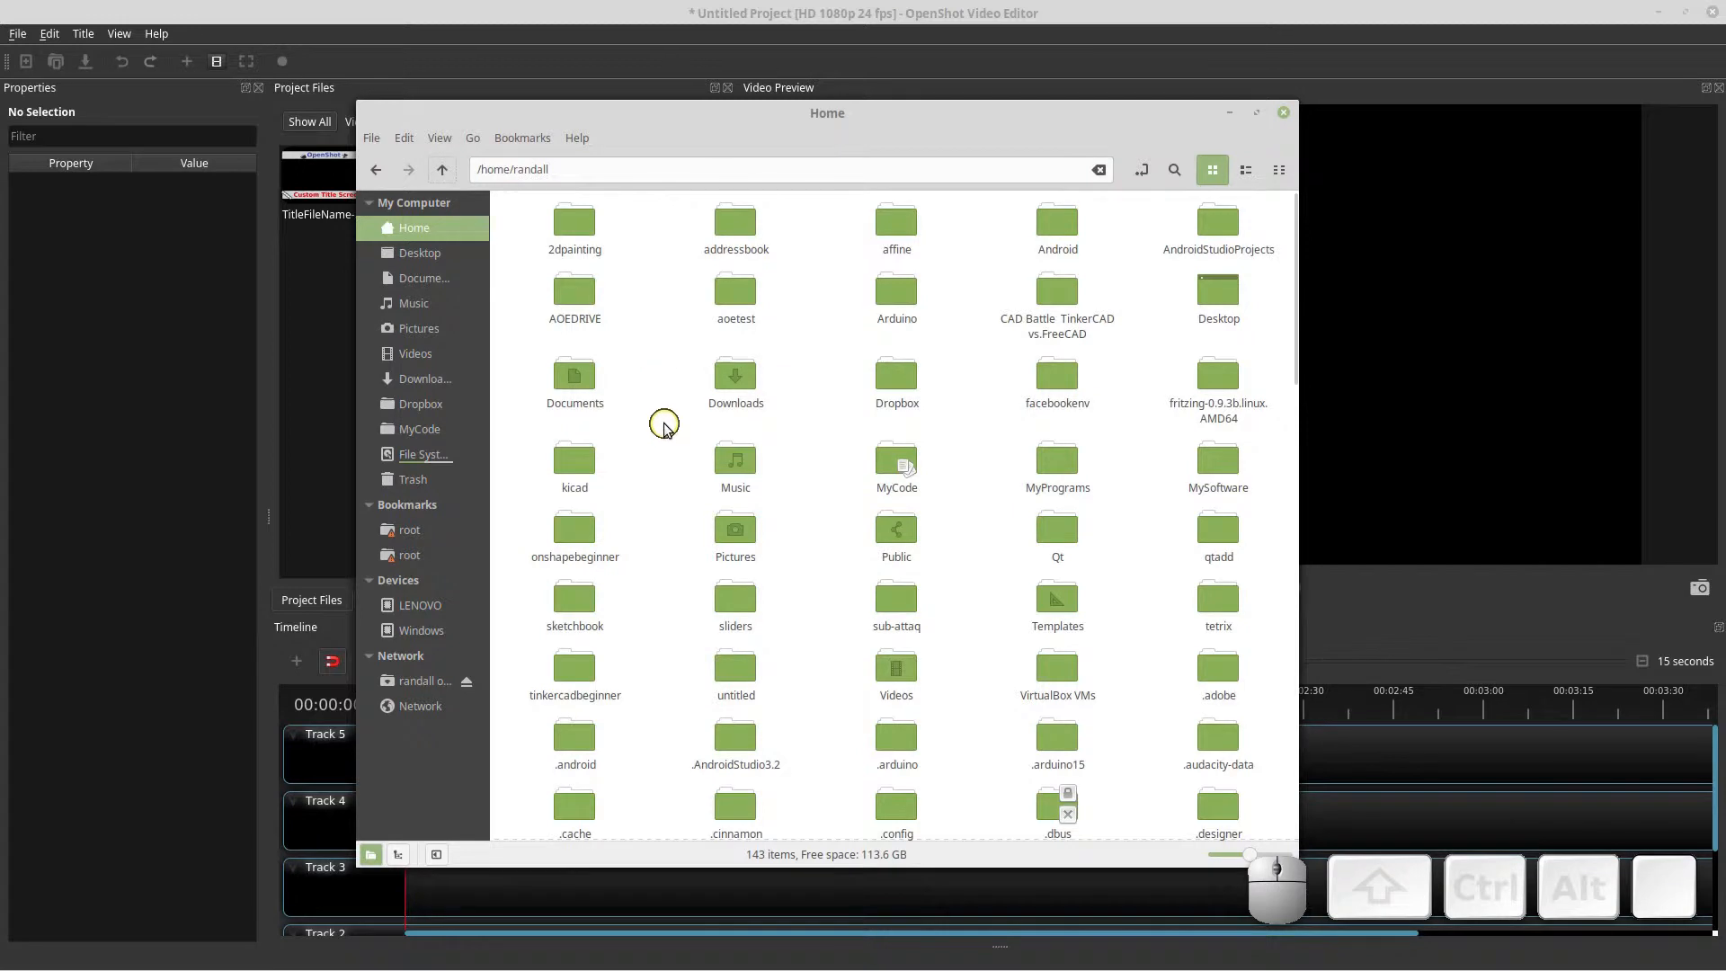
{"action": "scroll", "coordinate": [665, 422], "scroll_direction": "down", "scroll_amount": 3}
{"action": "scroll", "coordinate": [666, 431], "scroll_direction": "down", "scroll_amount": 2}
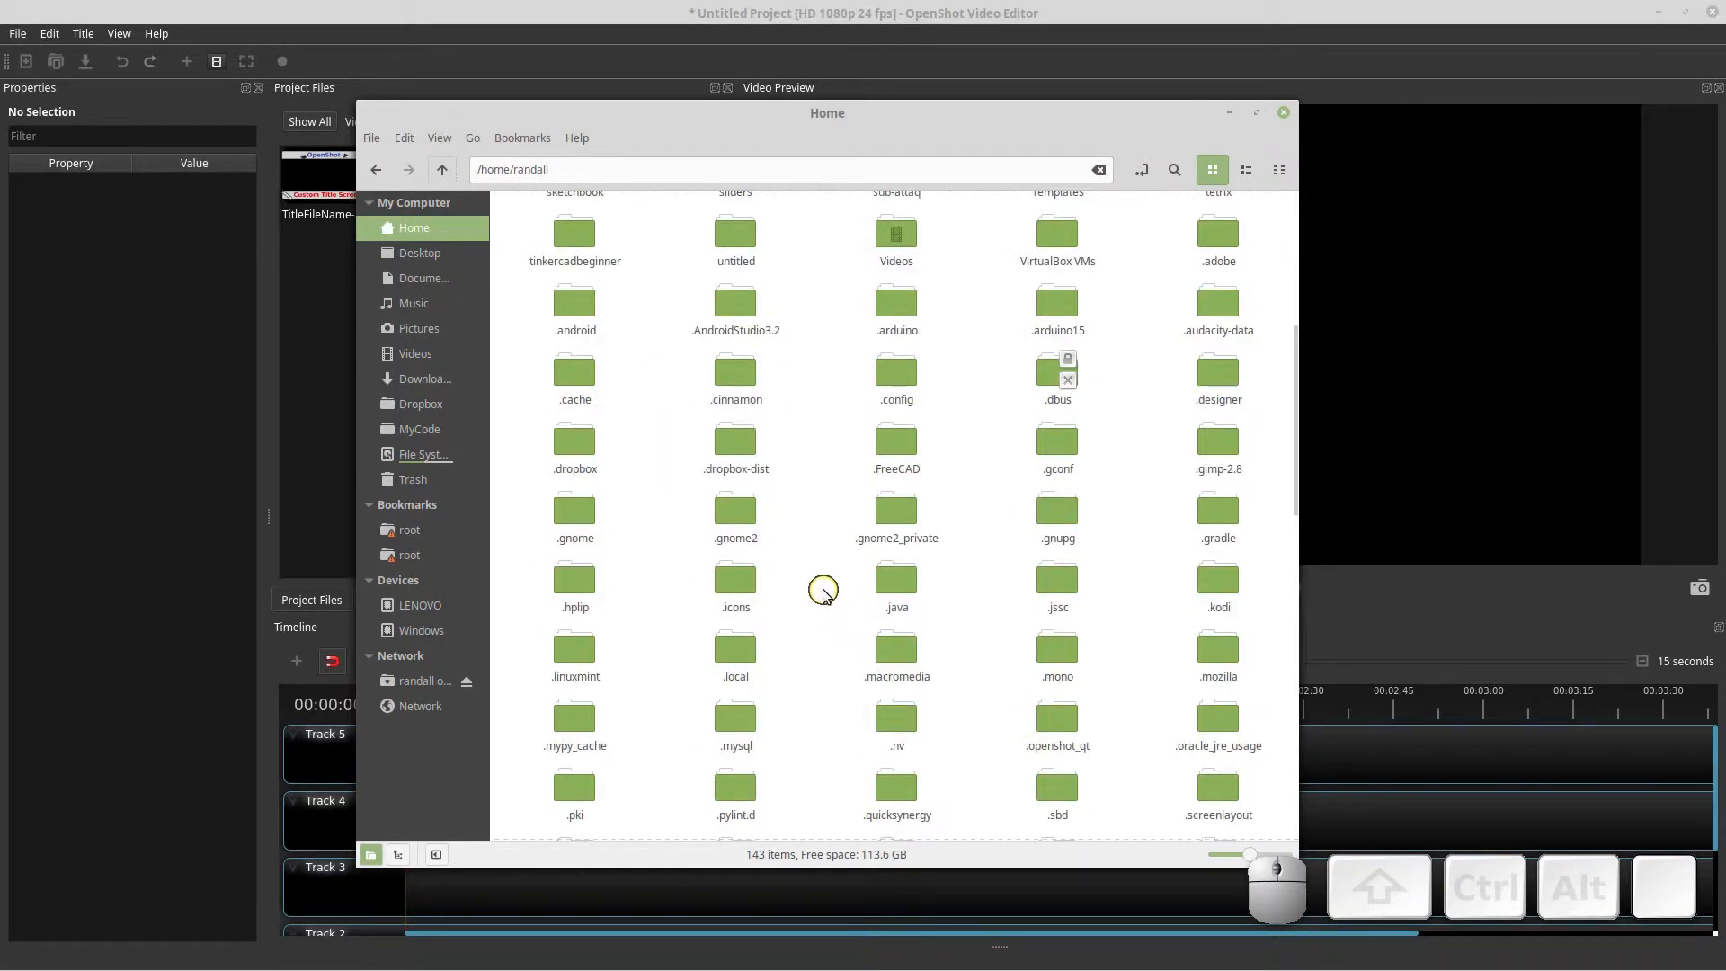
{"action": "scroll", "coordinate": [822, 593], "scroll_direction": "down", "scroll_amount": 1}
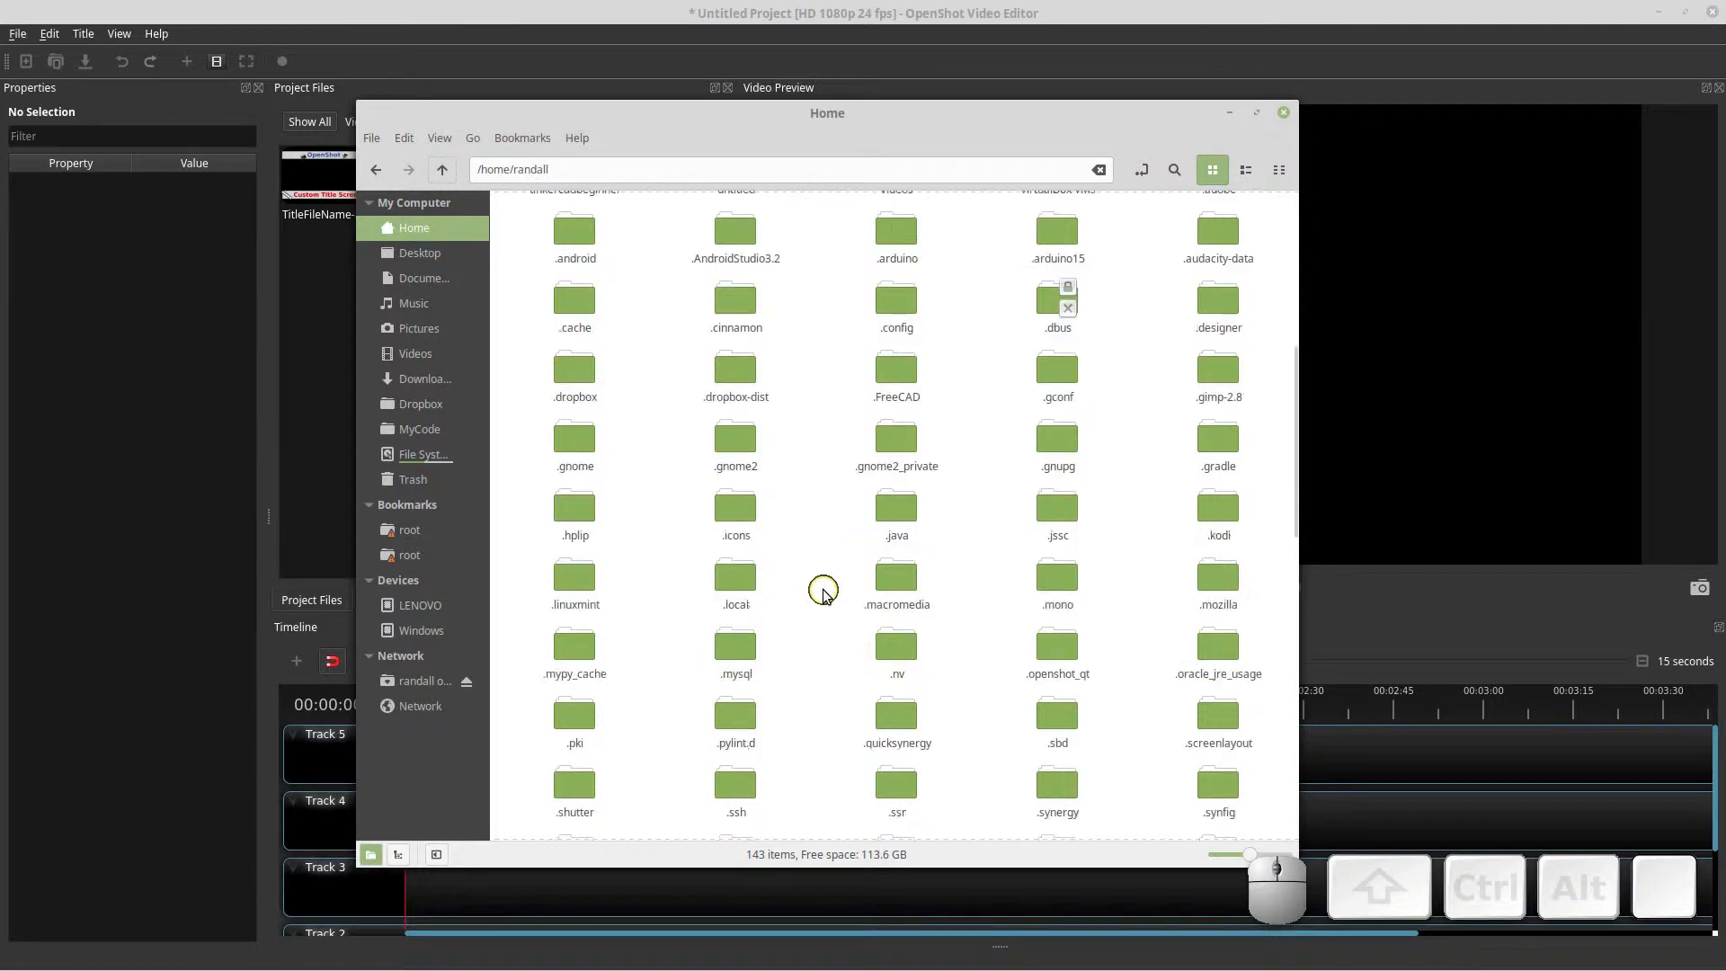
{"action": "double_click", "coordinate": [1059, 649]}
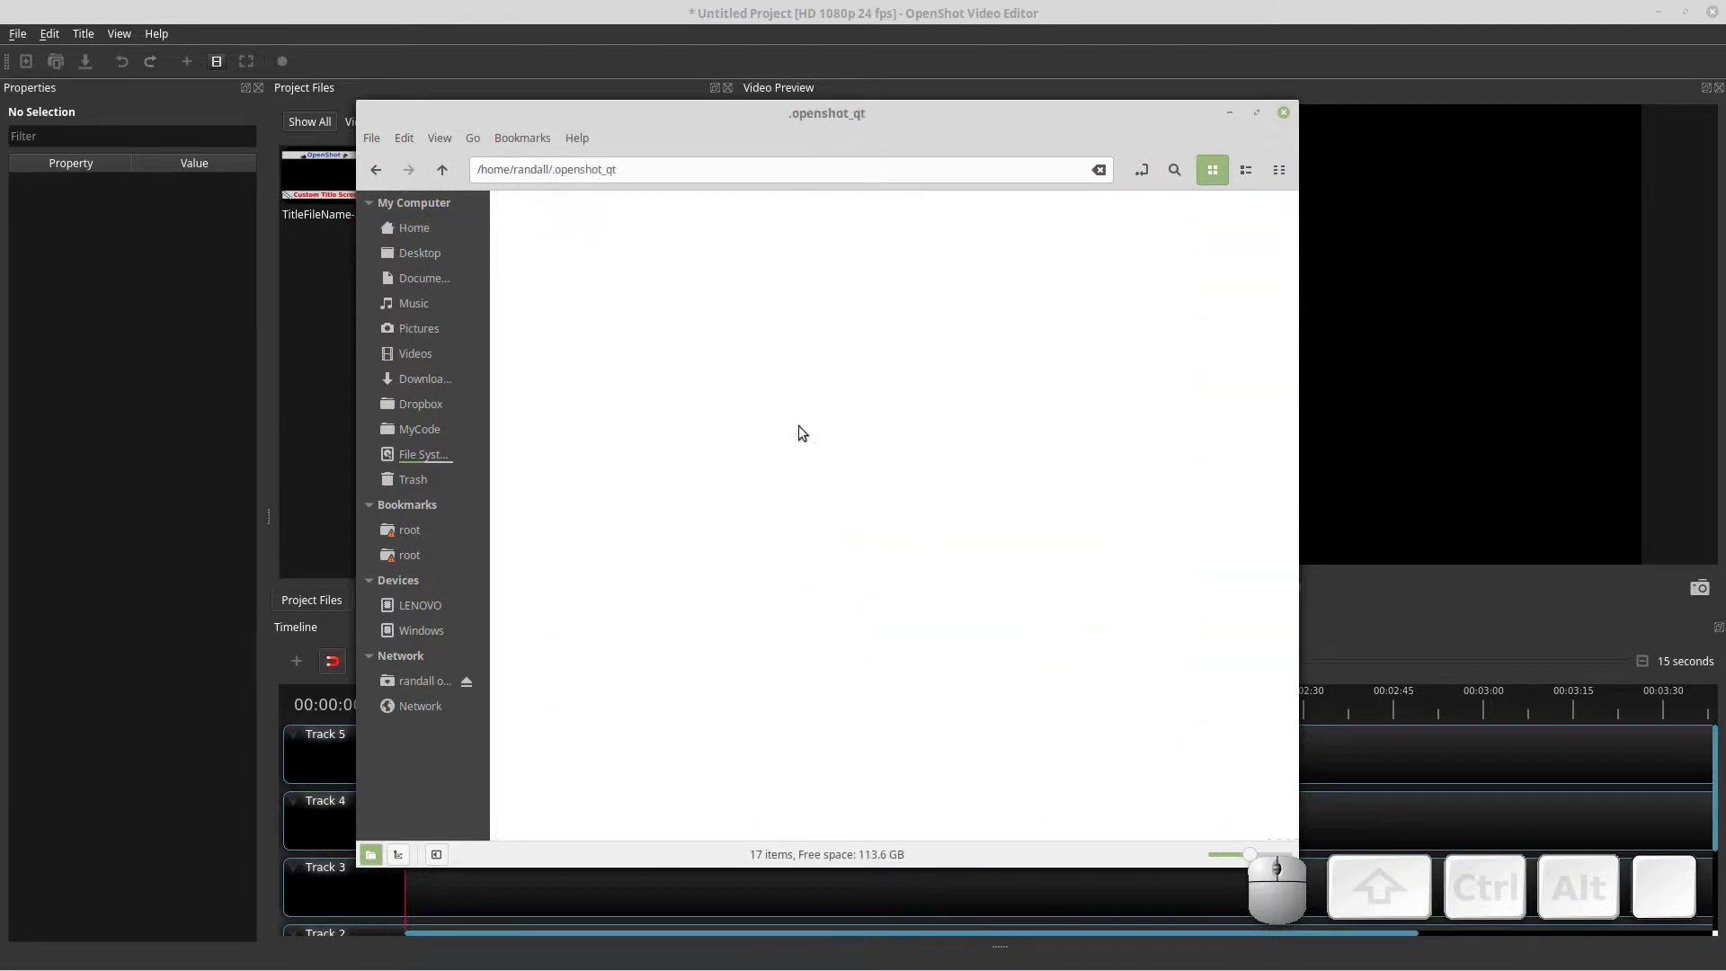
Open the title subfolder inside .openshot_qt
{"action": "left_click_drag", "start_coordinate": [551, 167], "coordinate": [623, 186]}
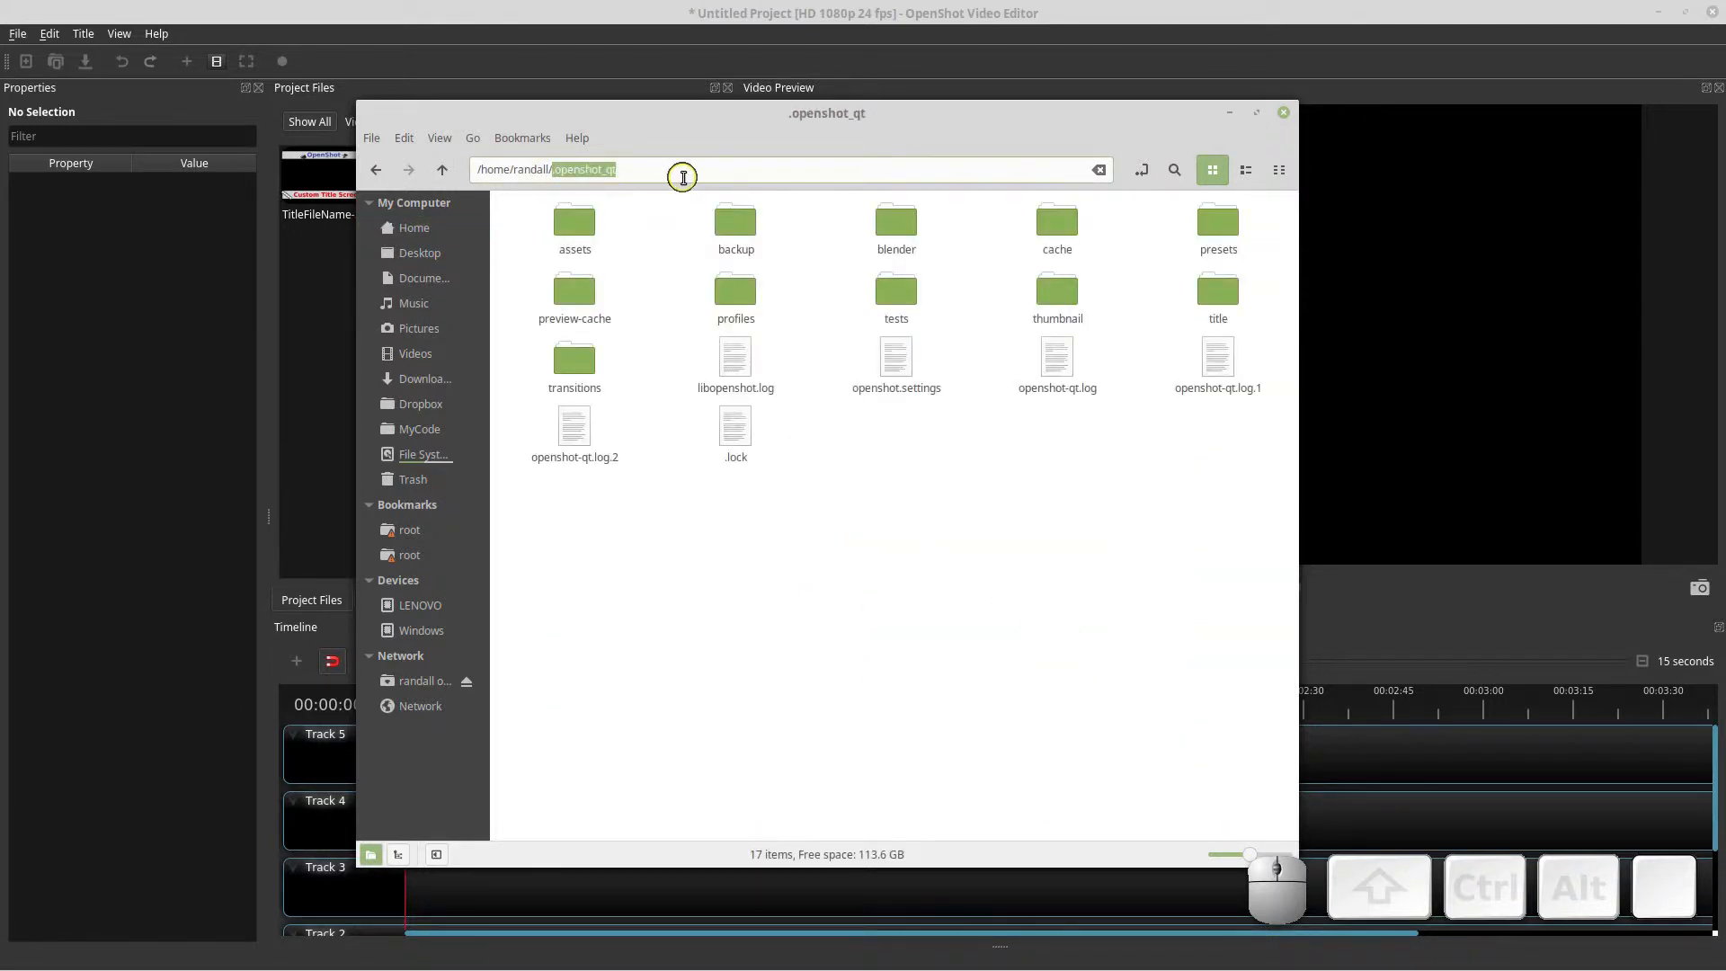
{"action": "type", "text": ".open"}
{"action": "key", "text": "Tab"}
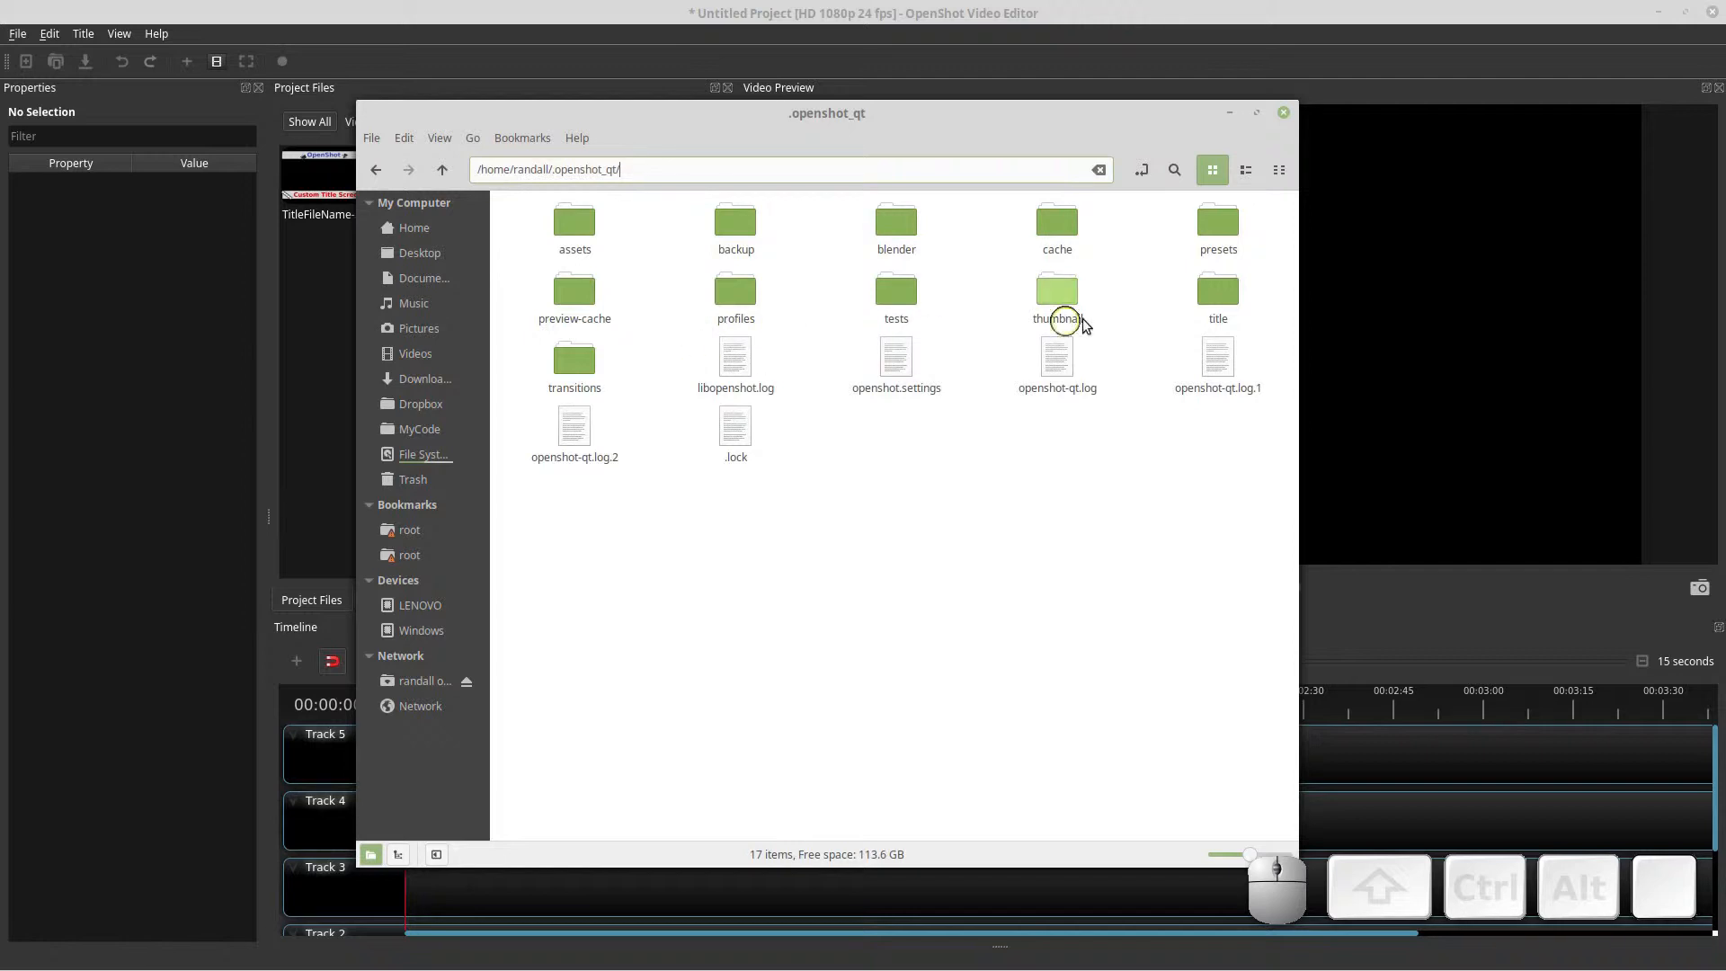
{"action": "double_click", "coordinate": [1215, 294]}
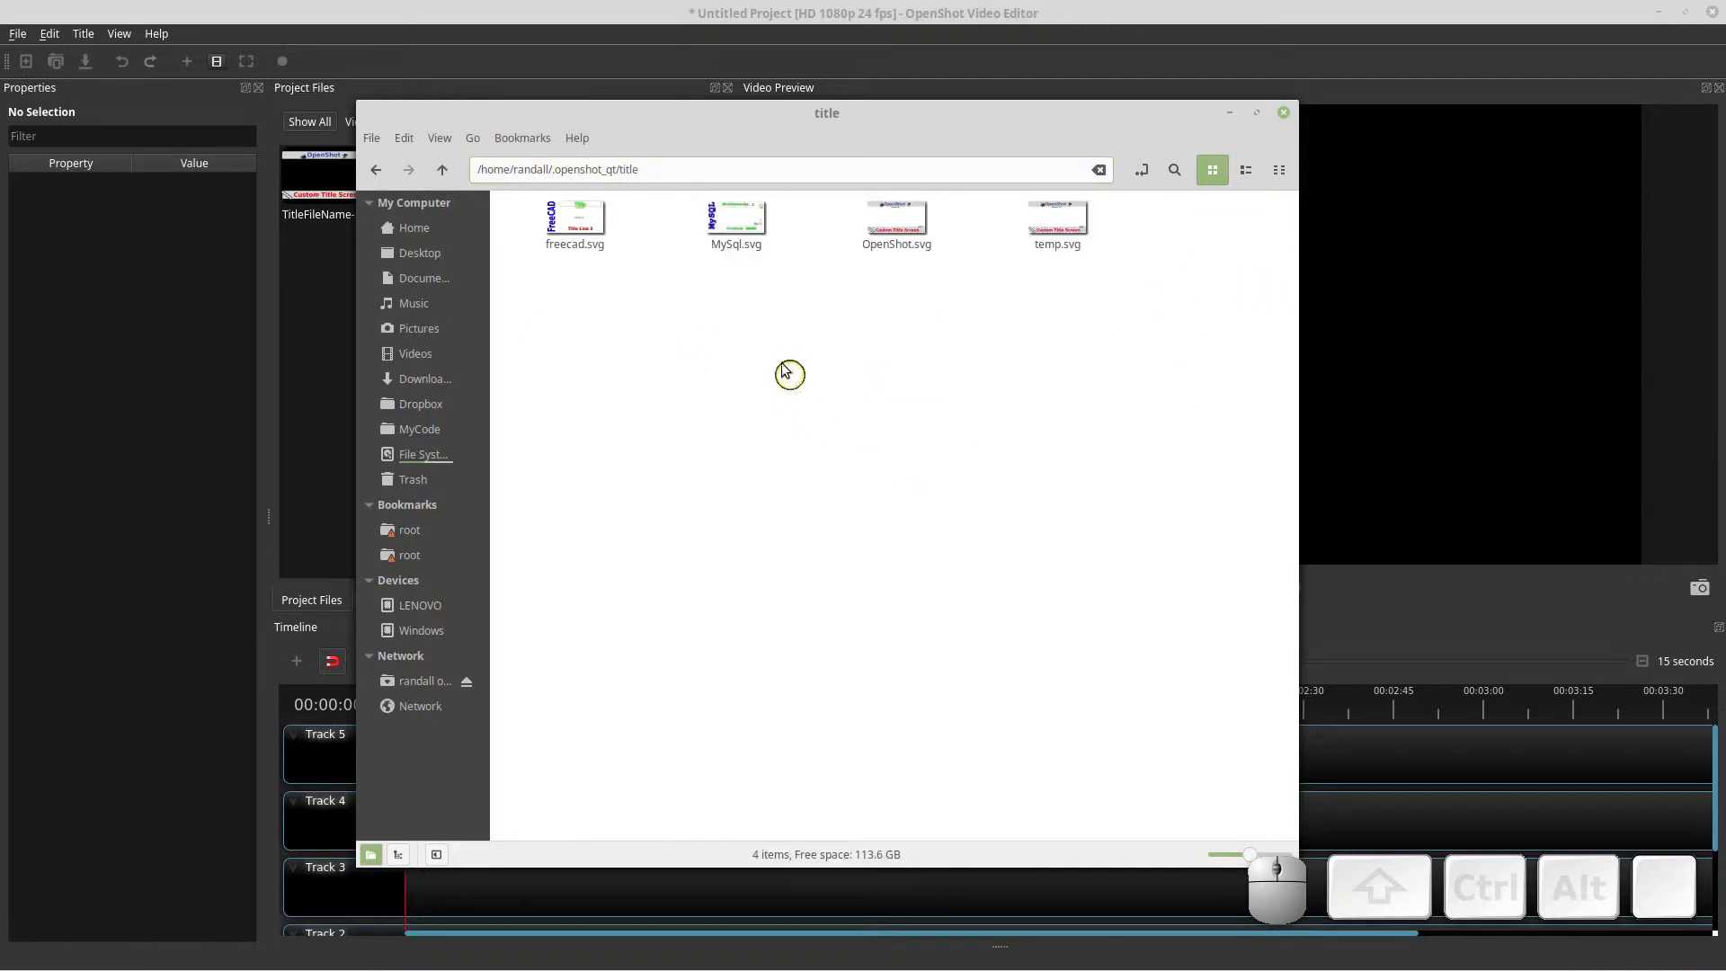
Browse the title SVG files stored in the folder
{"action": "left_click", "coordinate": [575, 225]}
{"action": "left_click", "coordinate": [735, 223]}
{"action": "left_click", "coordinate": [900, 343]}
{"action": "left_click", "coordinate": [1062, 232]}
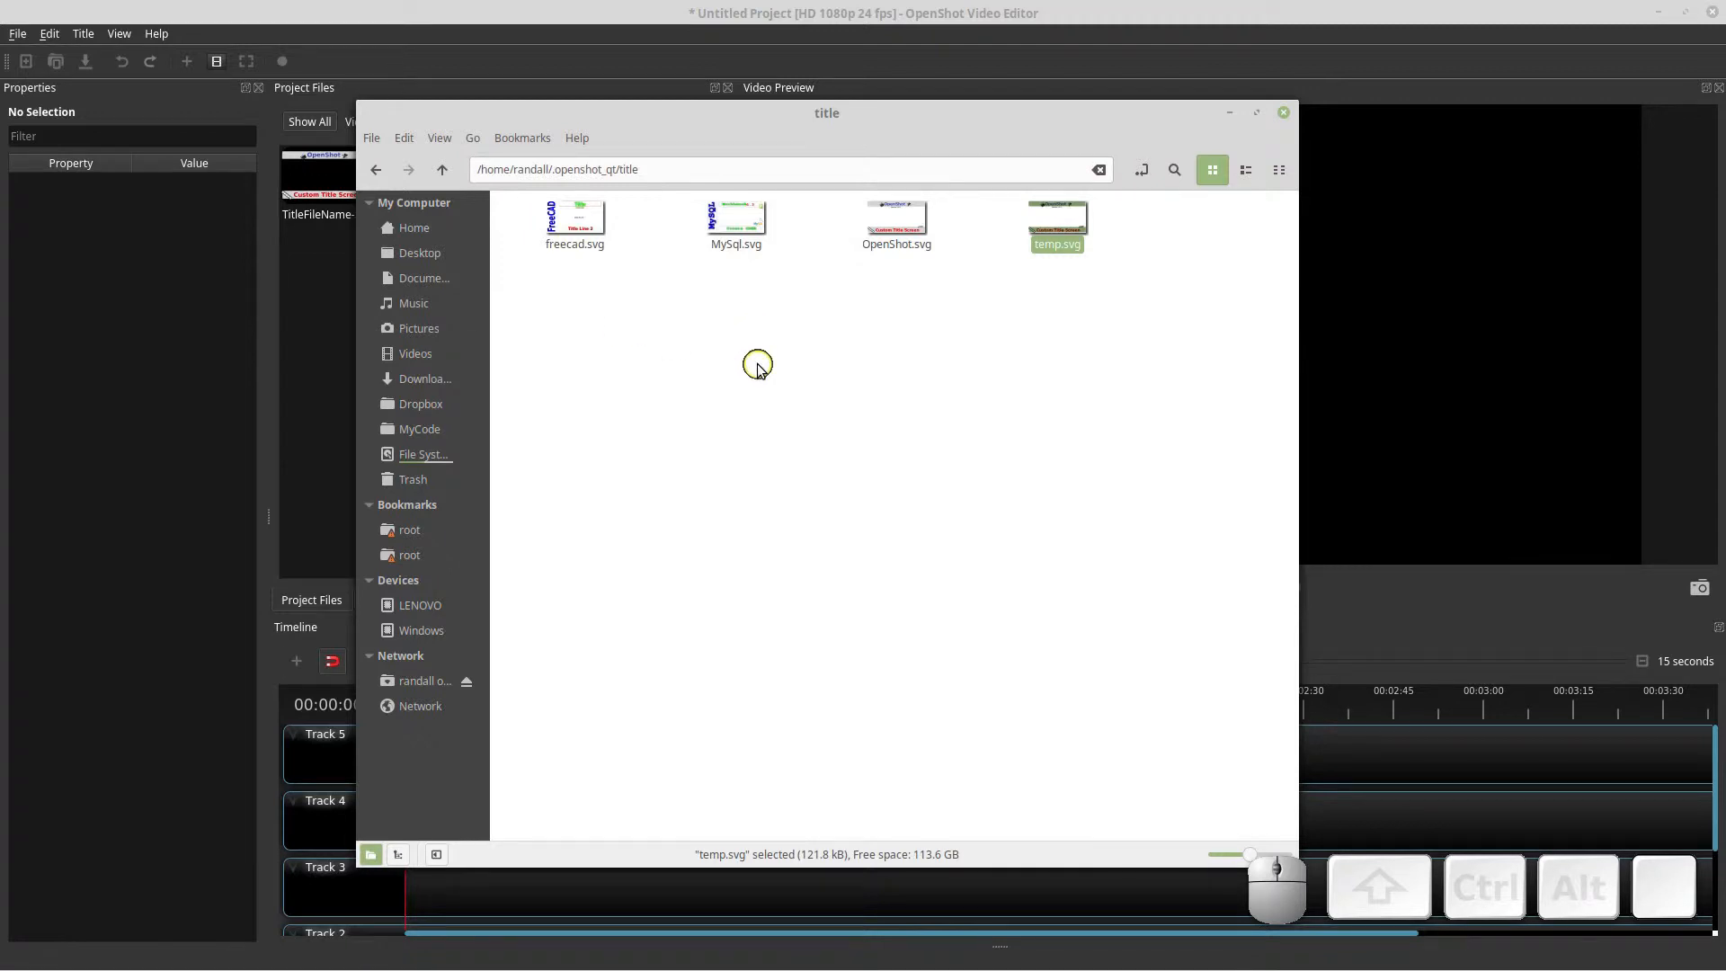
Open a new Inkscape document and maximize its window
{"action": "left_click", "coordinate": [906, 403]}
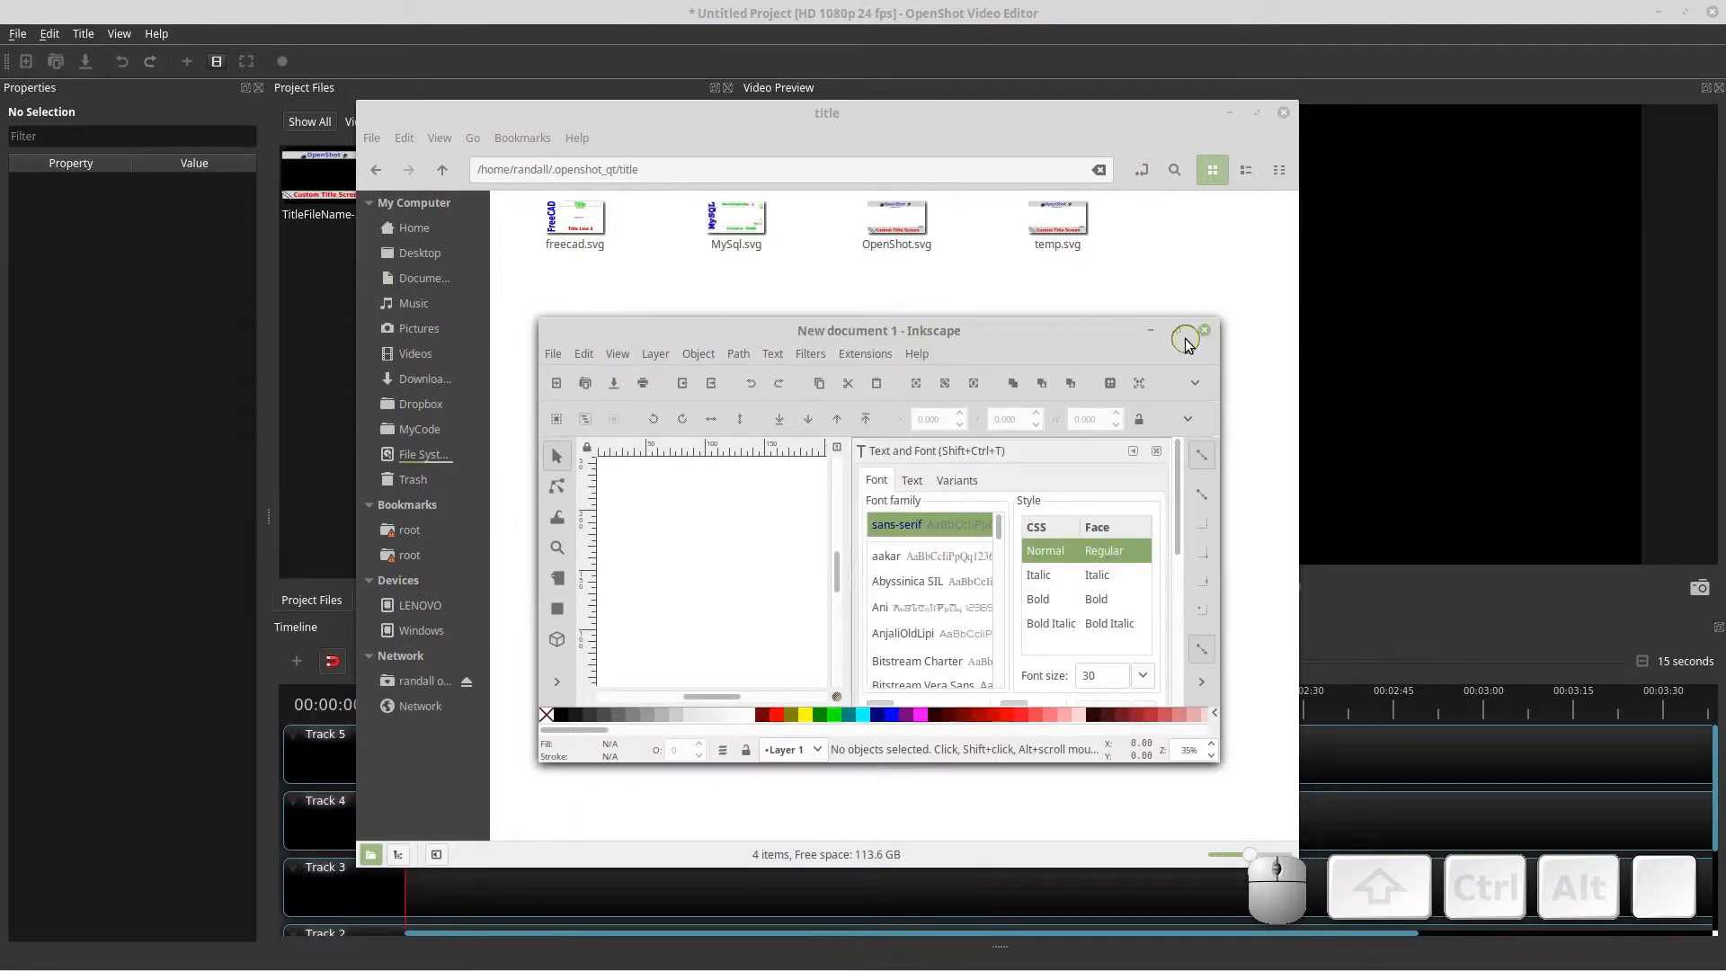
{"action": "left_click", "coordinate": [1183, 334]}
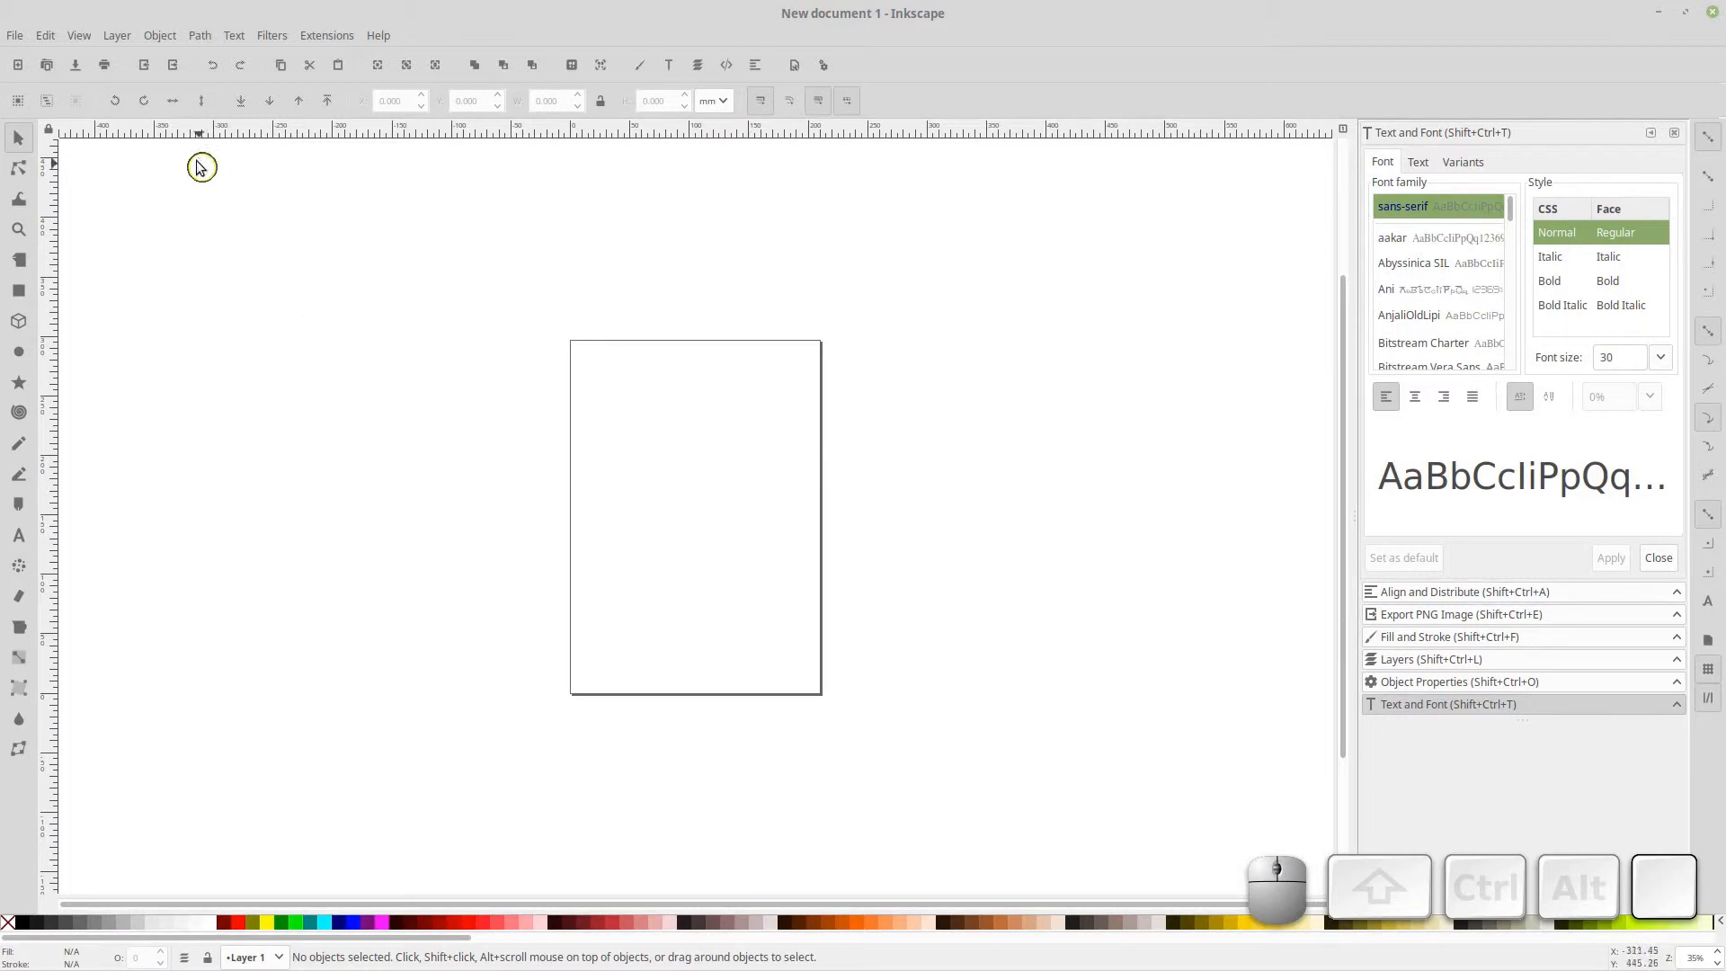
Open Document Properties and switch the custom page size units to px
{"action": "left_click", "coordinate": [45, 35]}
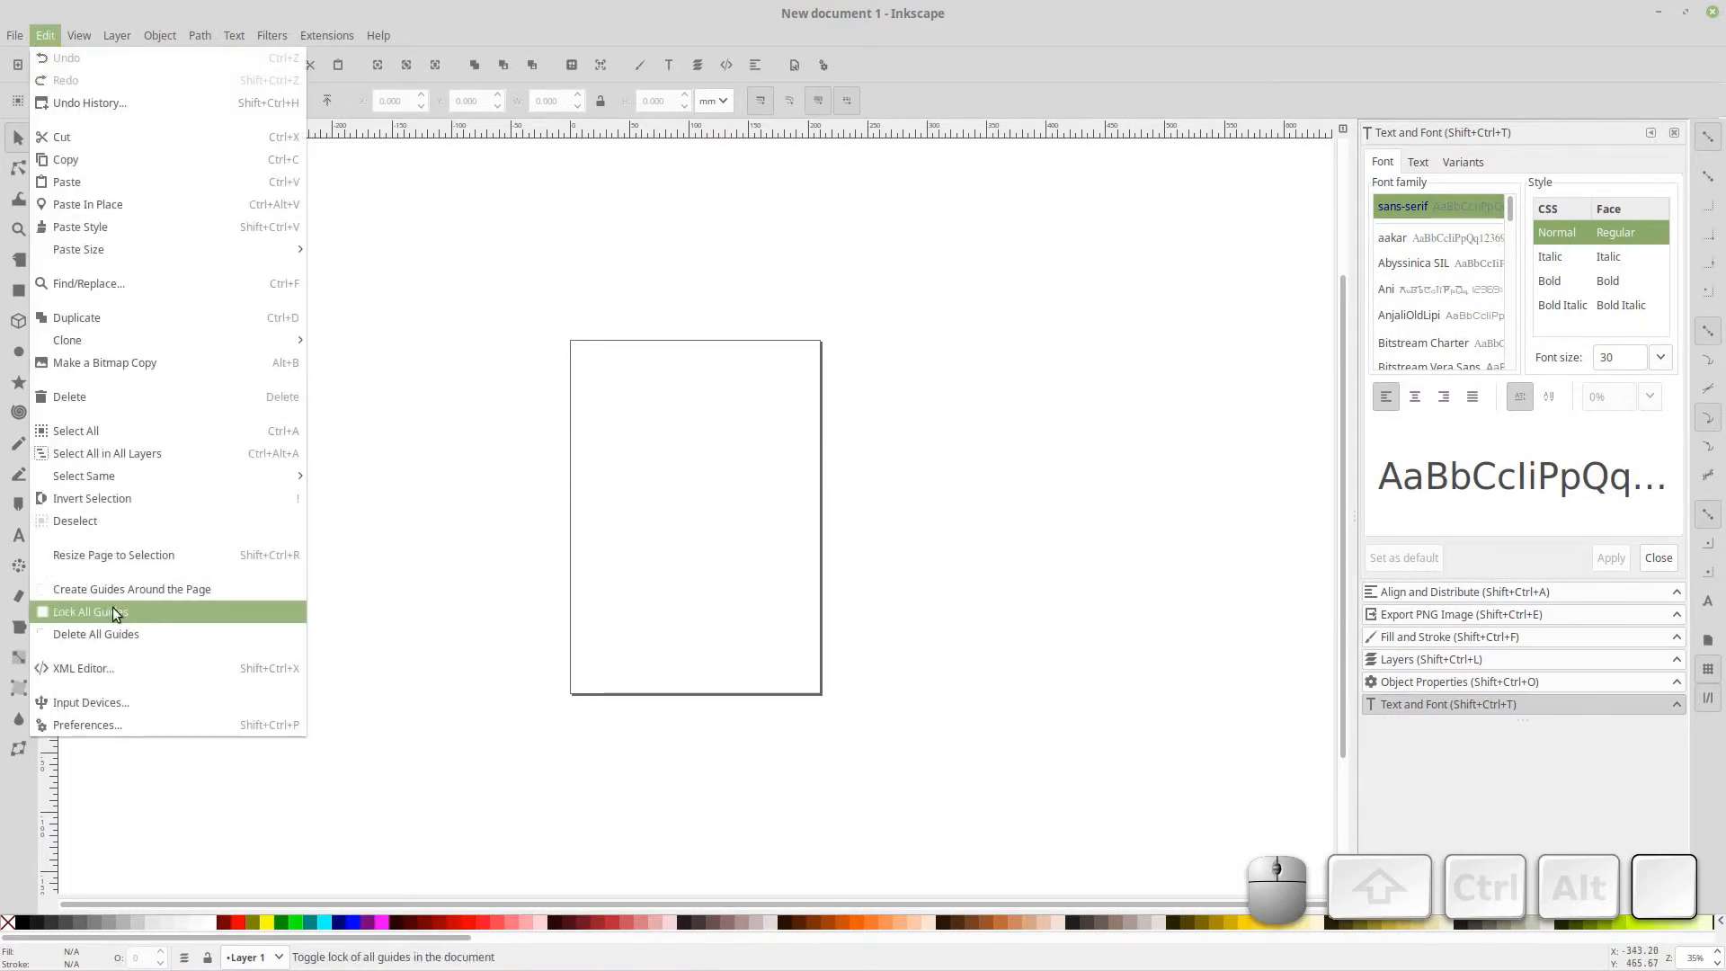
{"action": "mouse_move", "coordinate": [15, 35]}
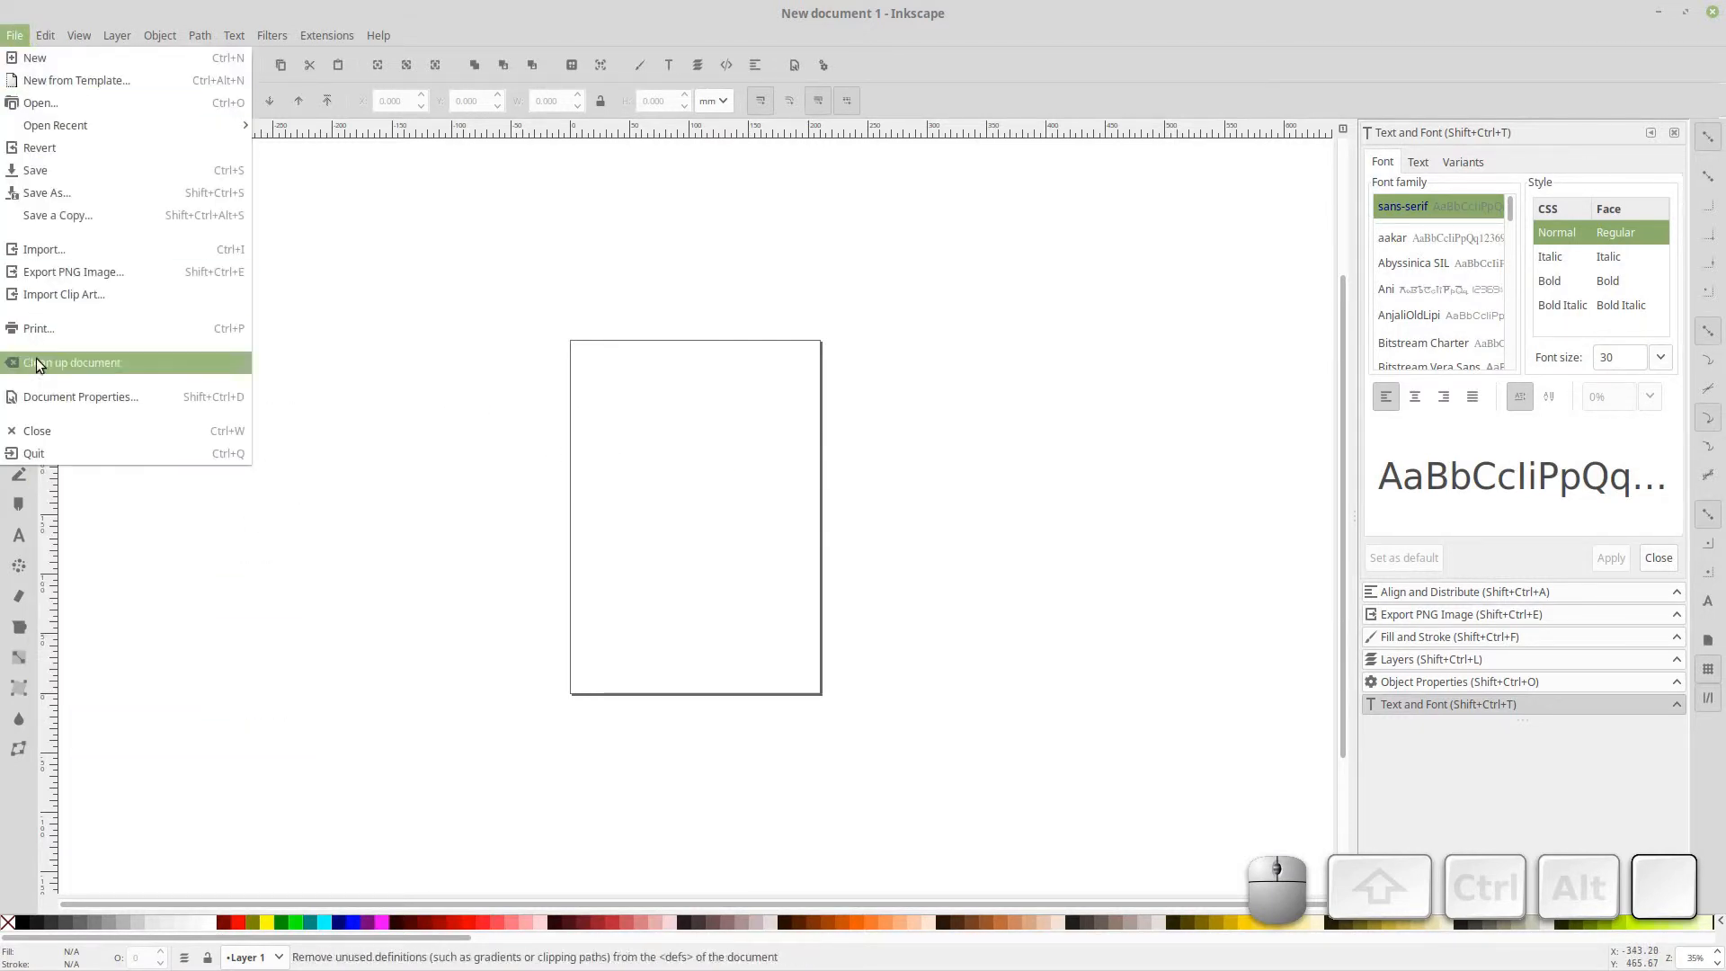
{"action": "left_click", "coordinate": [39, 396]}
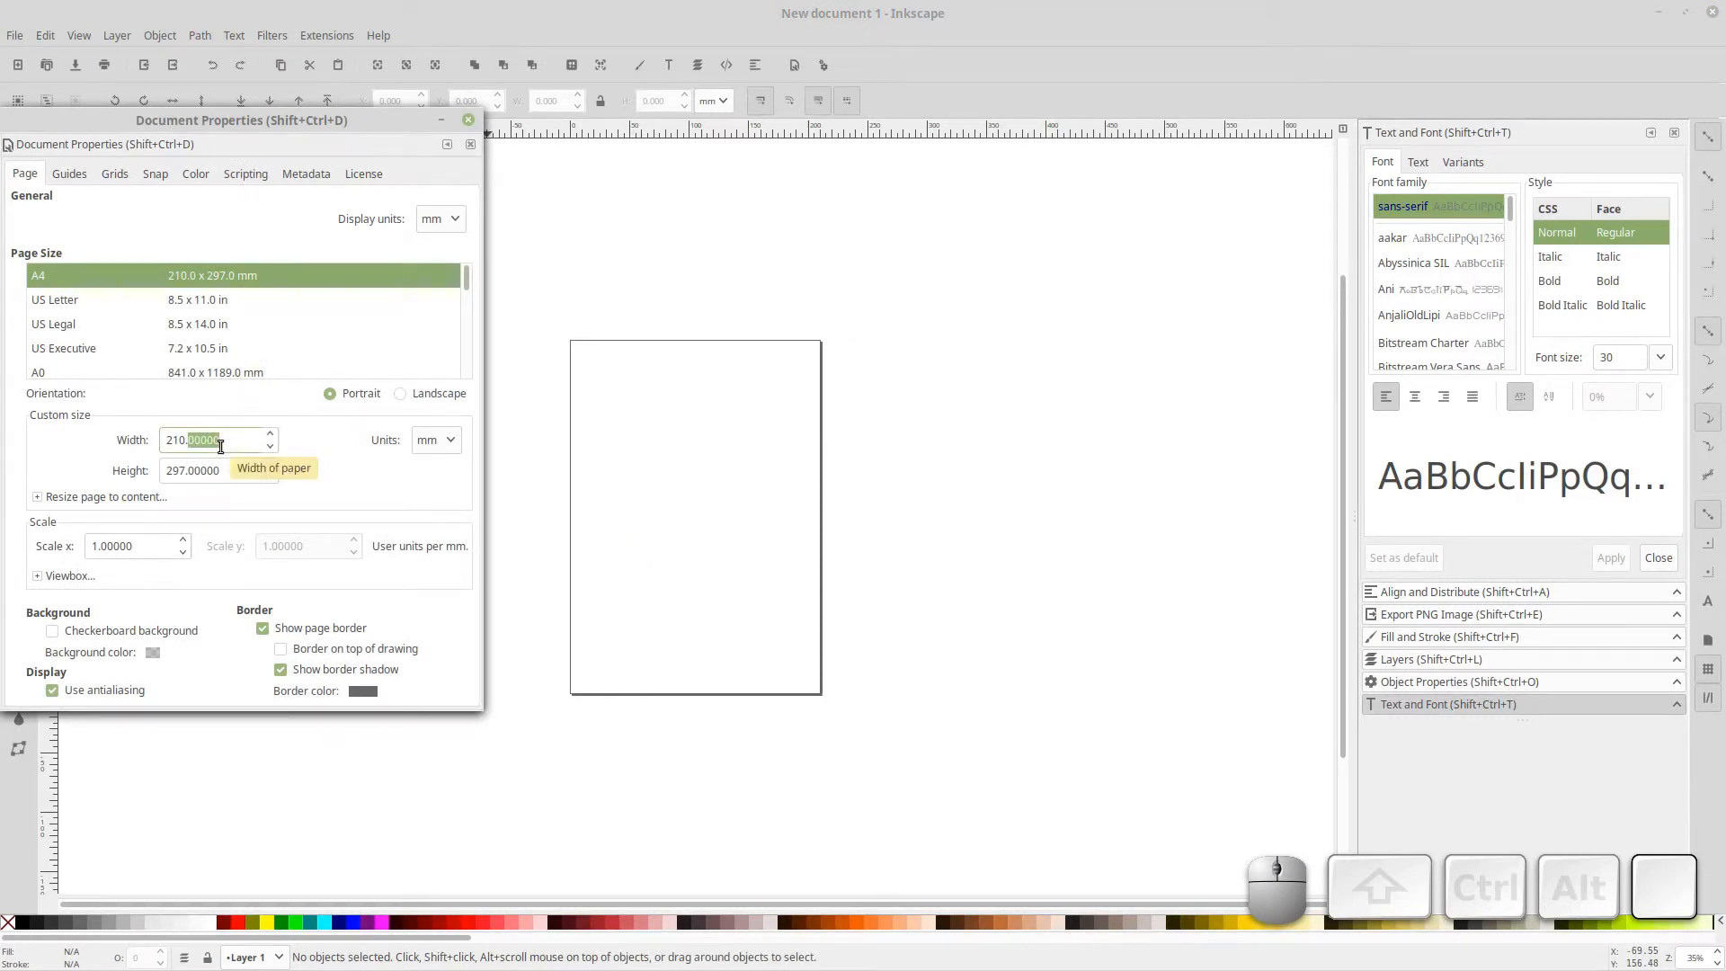
{"action": "left_click", "coordinate": [435, 446]}
{"action": "left_click", "coordinate": [435, 444]}
{"action": "left_click", "coordinate": [435, 443]}
{"action": "left_click", "coordinate": [435, 443]}
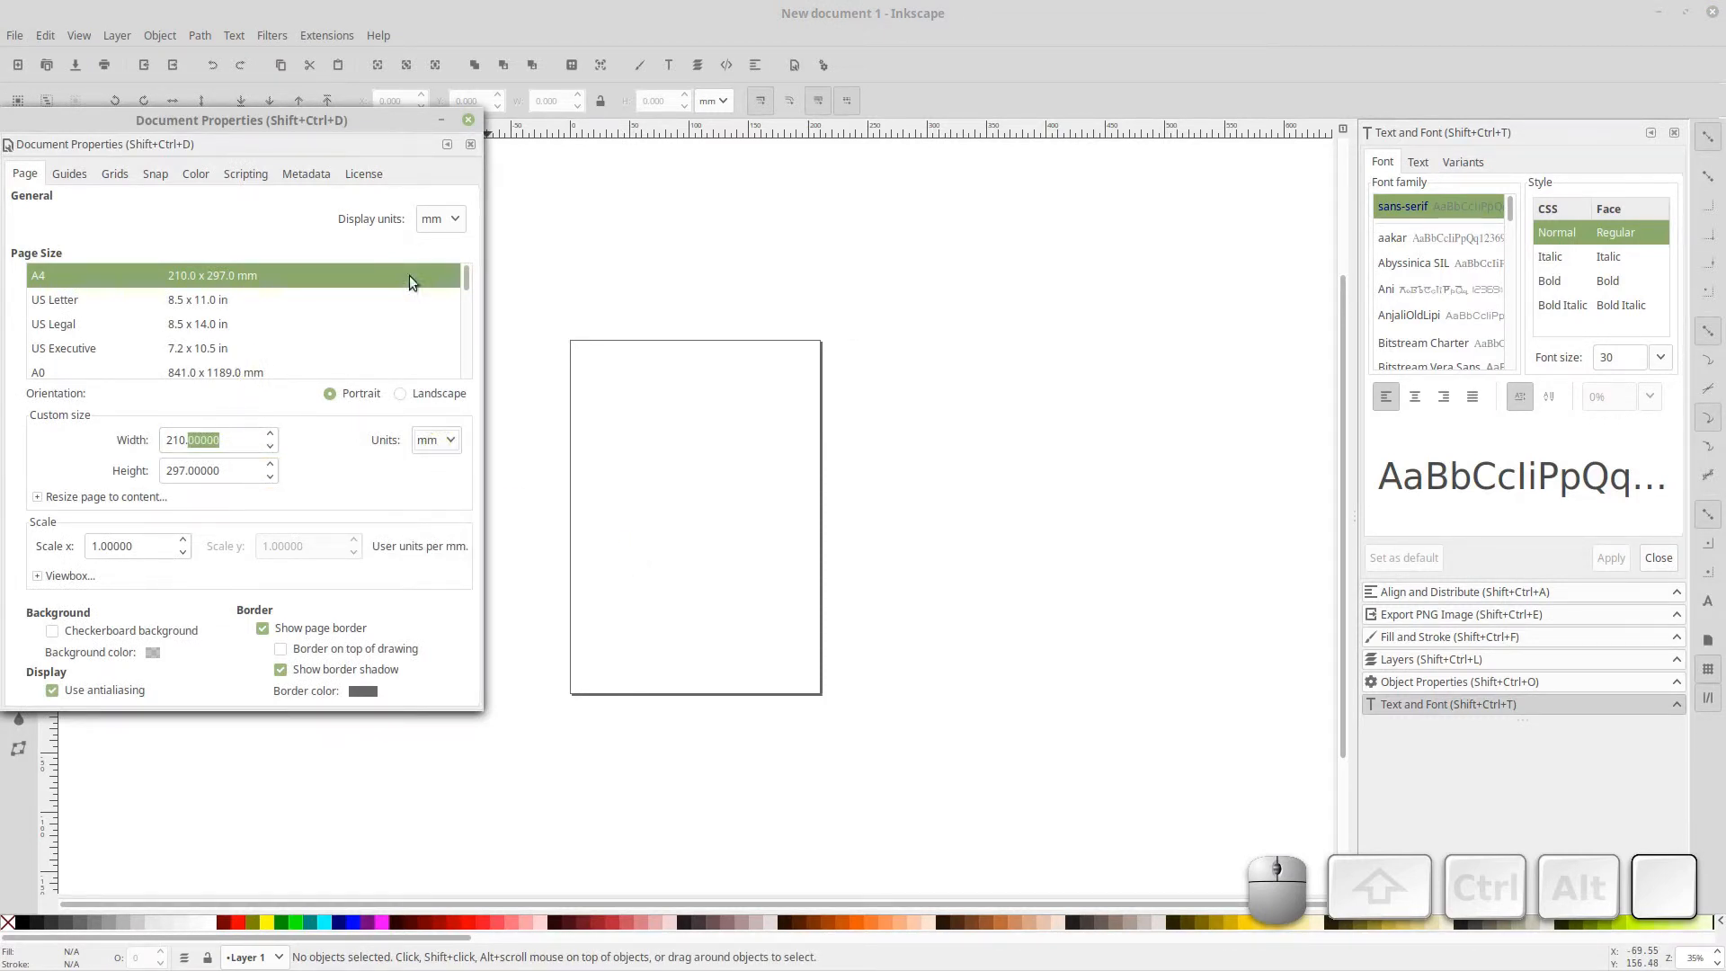
{"action": "left_click_drag", "start_coordinate": [352, 145], "coordinate": [809, 260]}
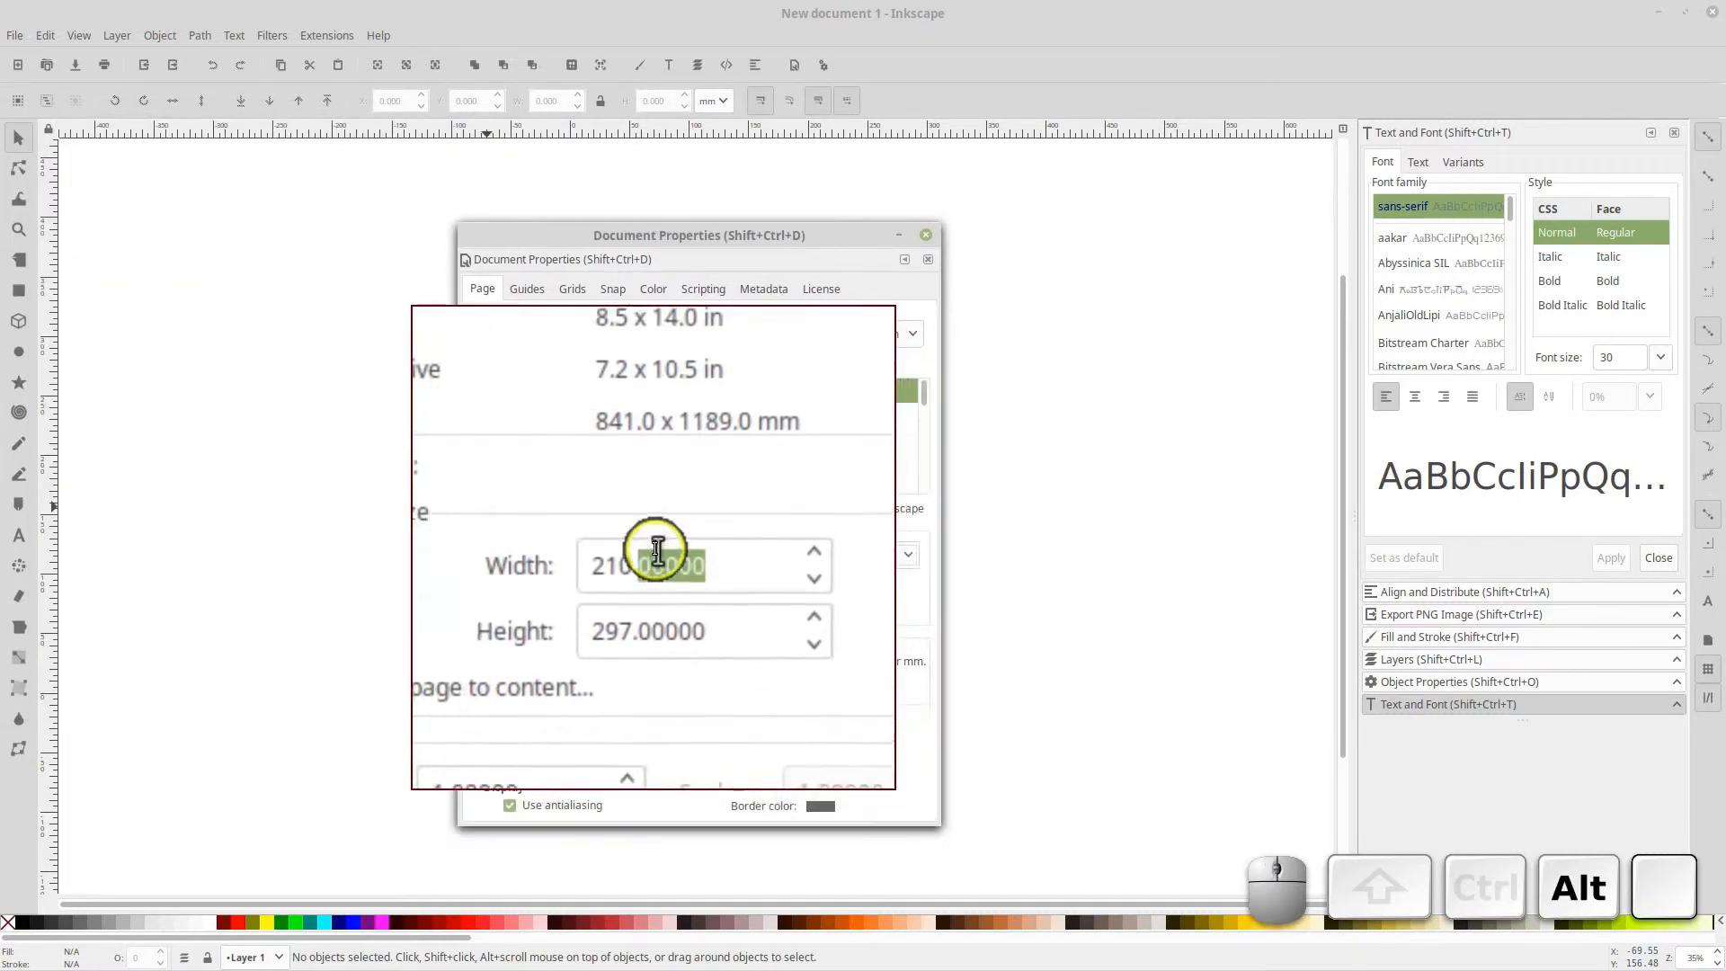
{"action": "left_click", "coordinate": [877, 552]}
{"action": "left_click", "coordinate": [886, 683]}
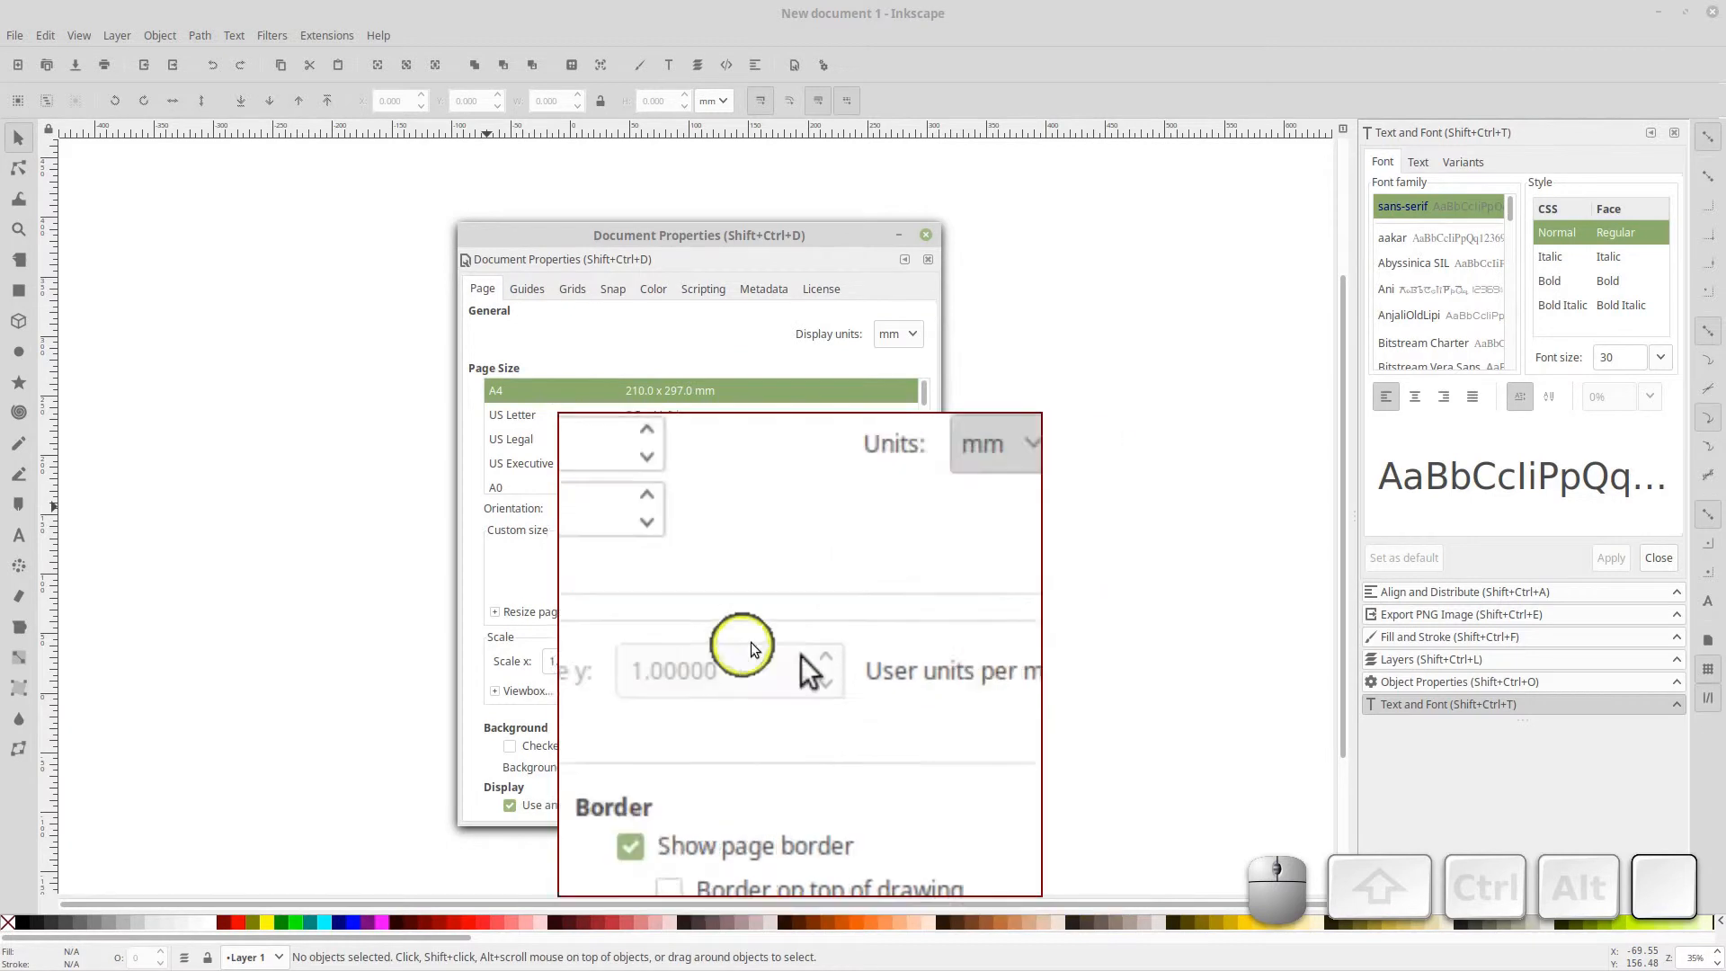
Set the page width to 1920 and height to 1080 px, and close Document Properties
{"action": "double_click", "coordinate": [655, 558]}
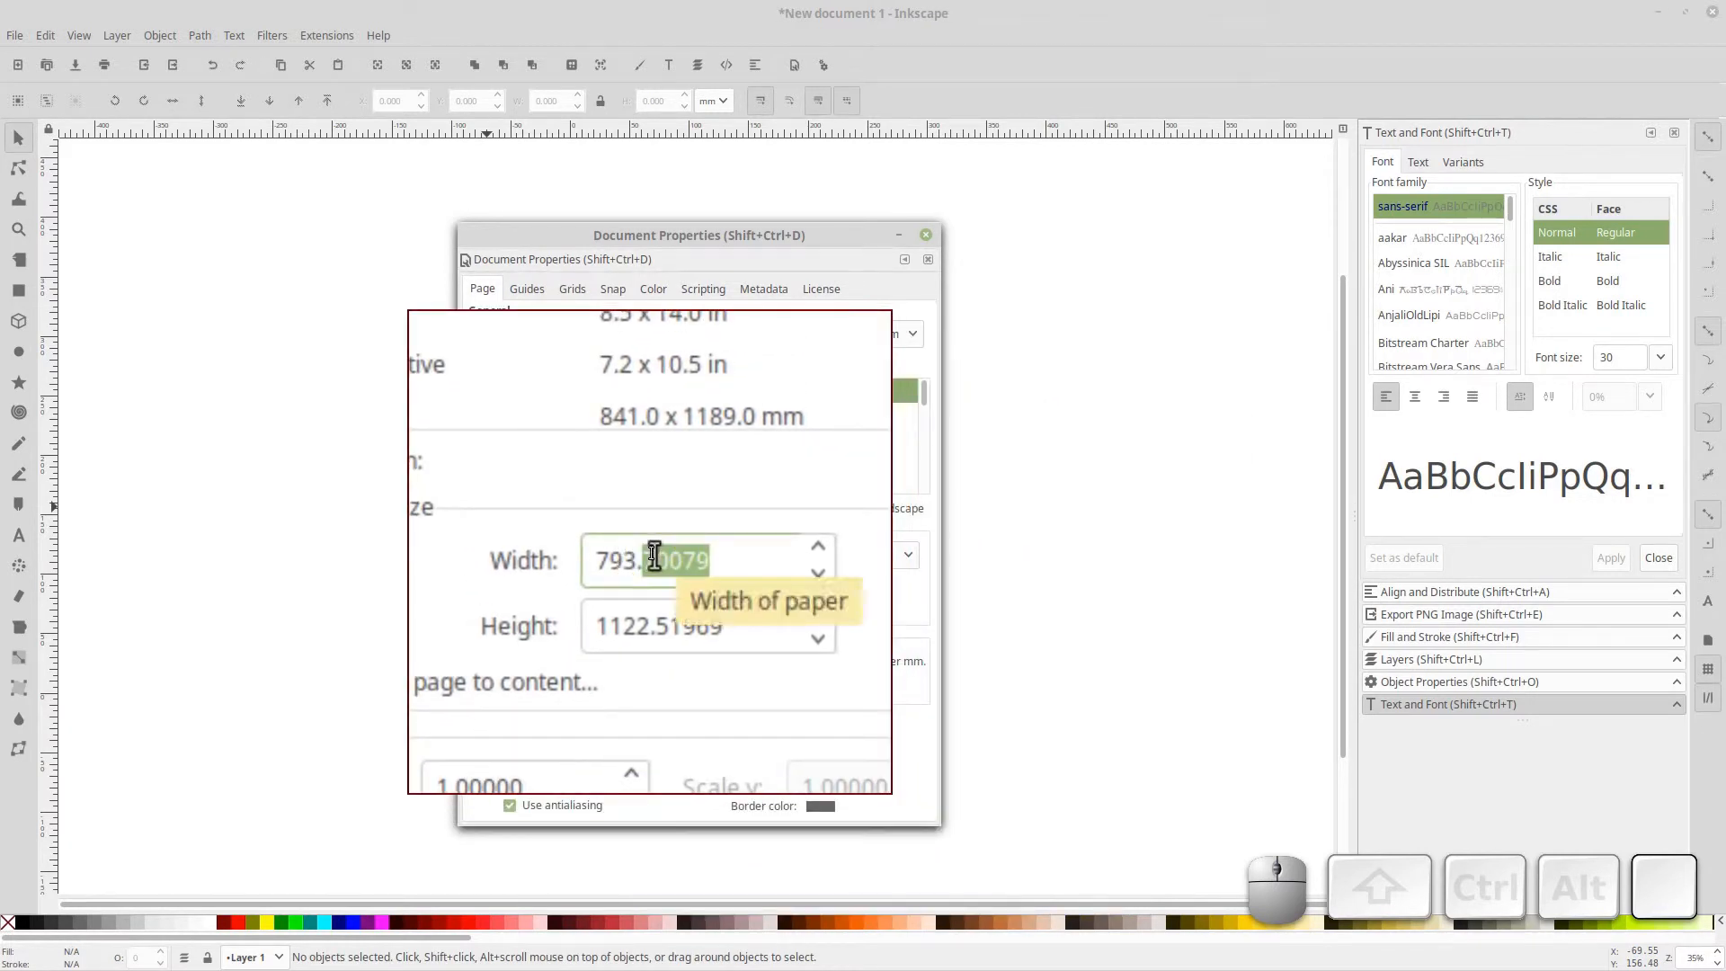
{"action": "key", "text": "BackSpace"}
{"action": "type", "text": "1920"}
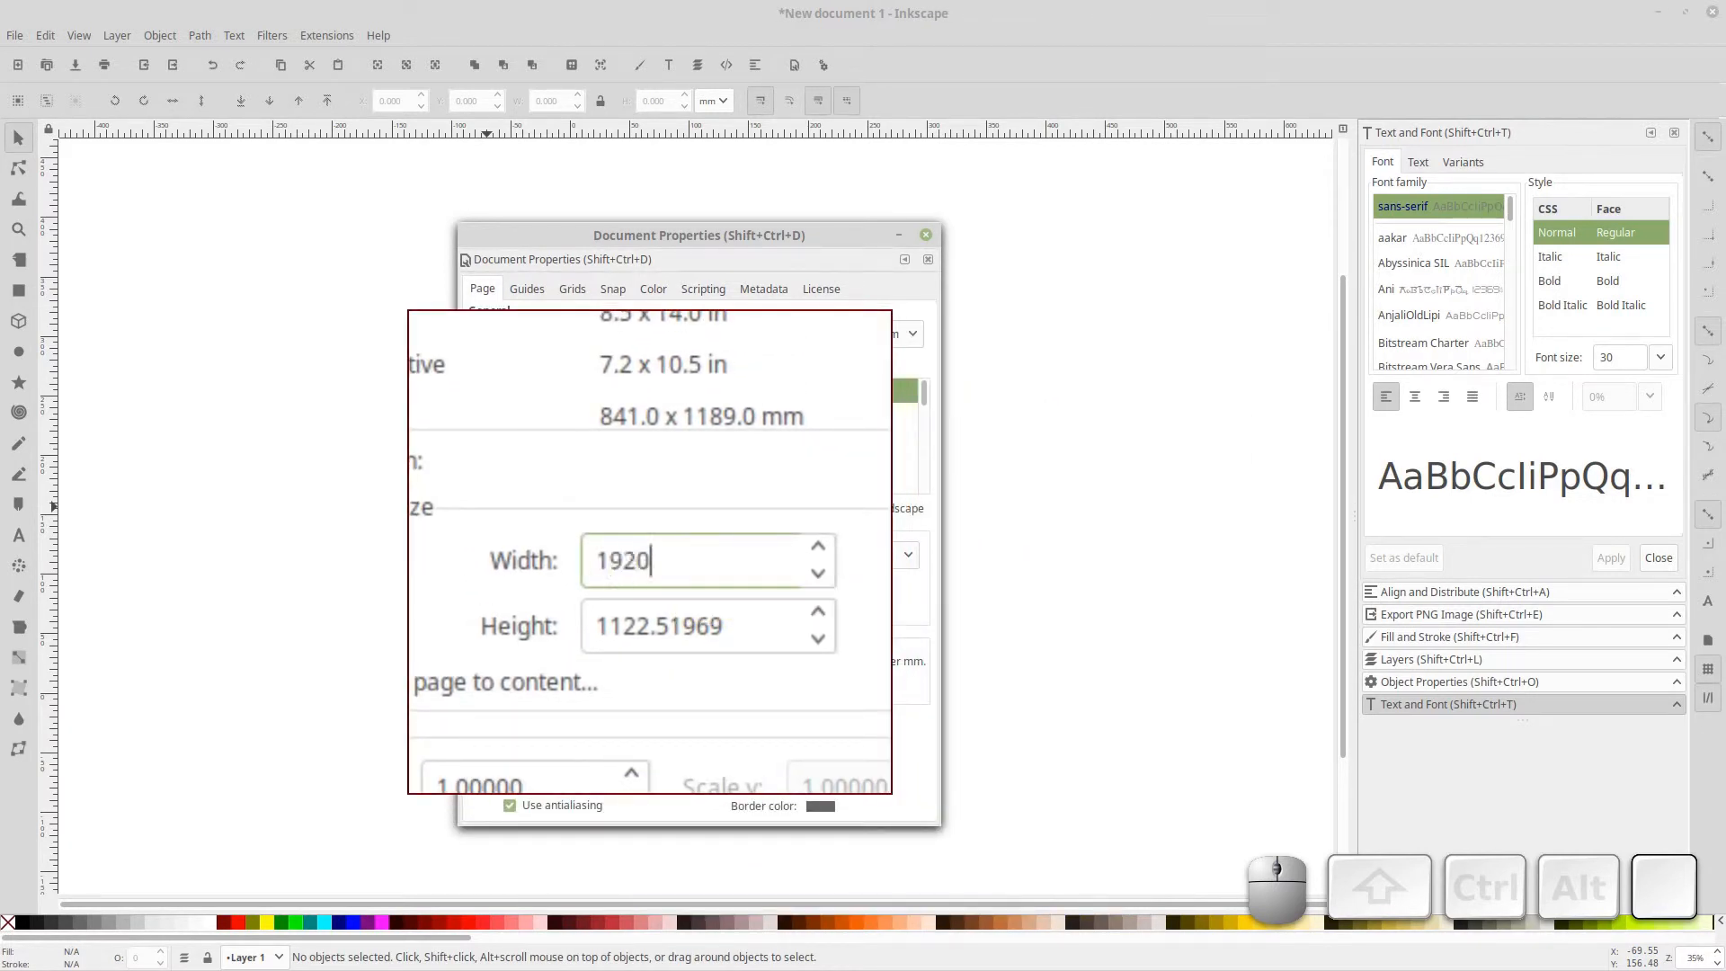
{"action": "key", "text": "Tab"}
{"action": "type", "text": "10"}
{"action": "key", "text": "Return"}
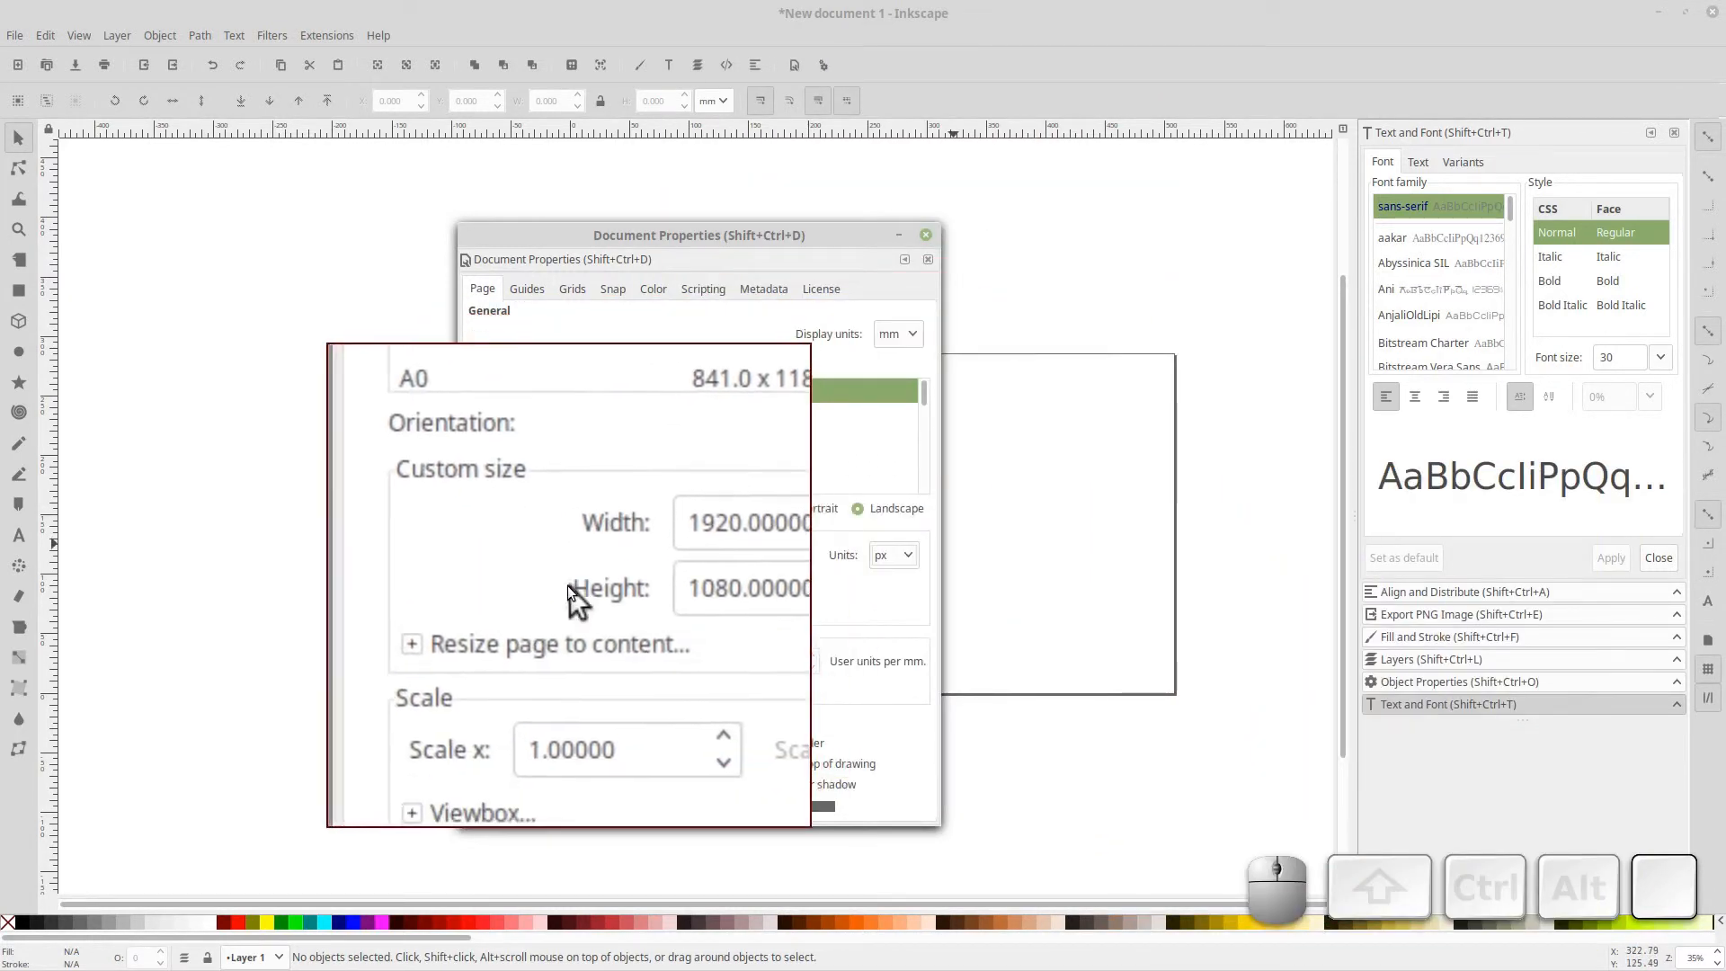
{"action": "left_click", "coordinate": [558, 612]}
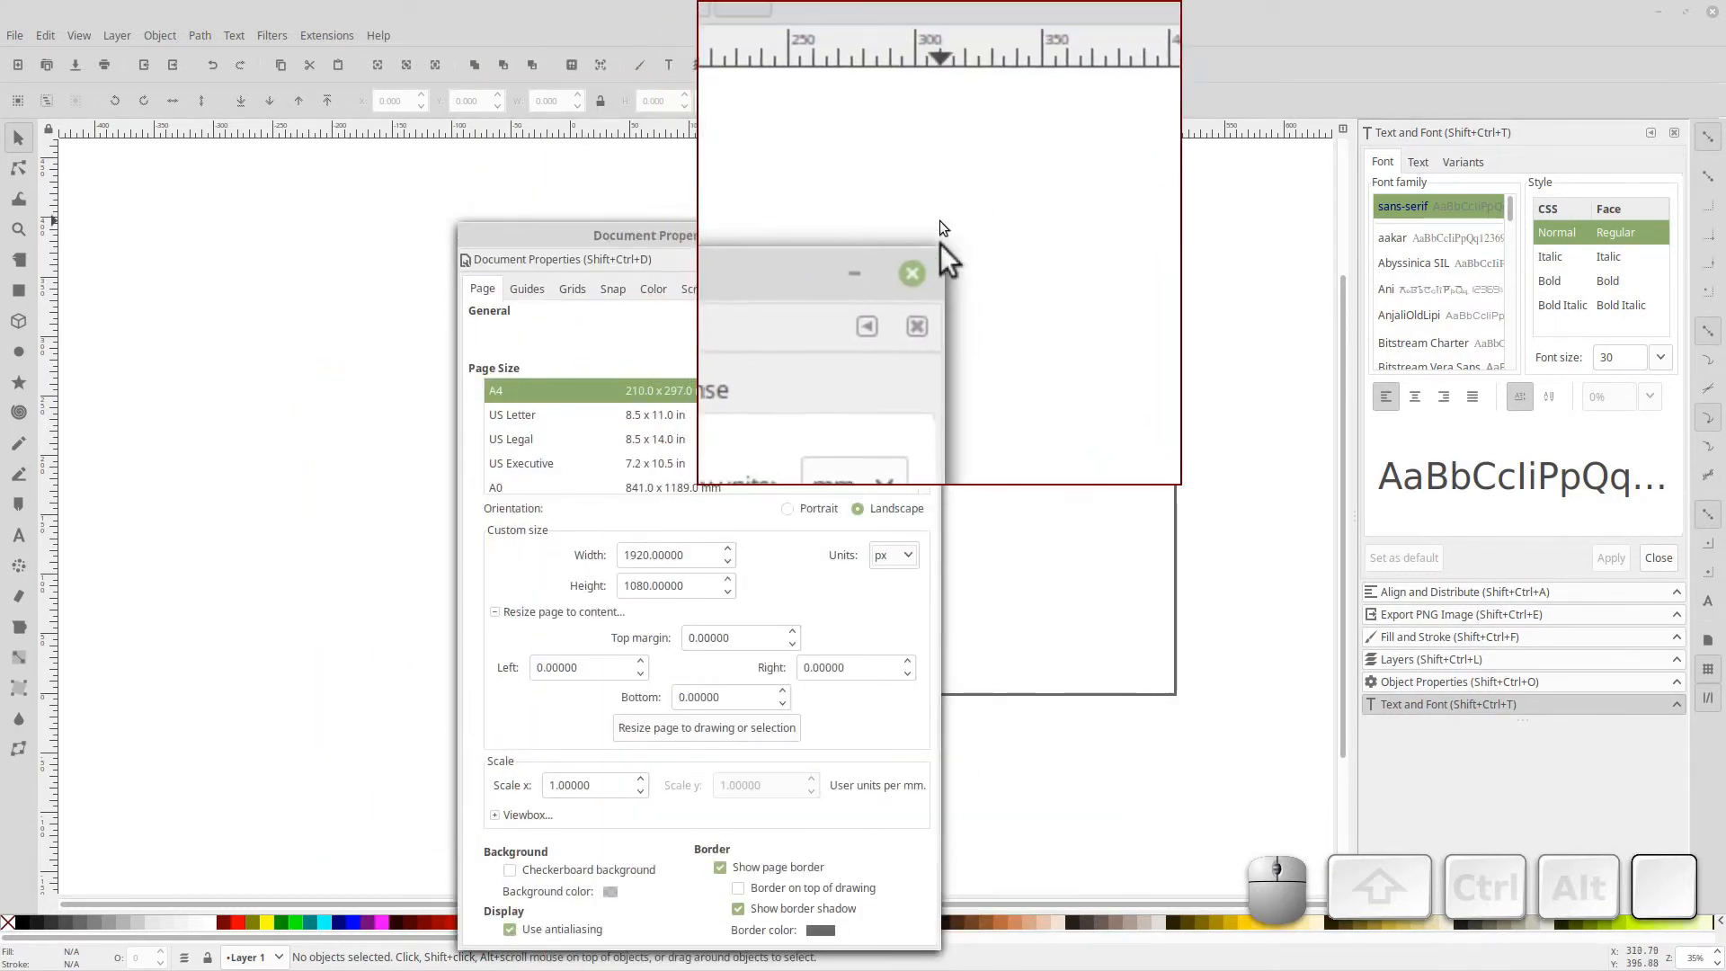
{"action": "left_click", "coordinate": [928, 235]}
{"action": "scroll", "coordinate": [894, 362], "scroll_direction": "down", "scroll_amount": 3, "text": "alt"}
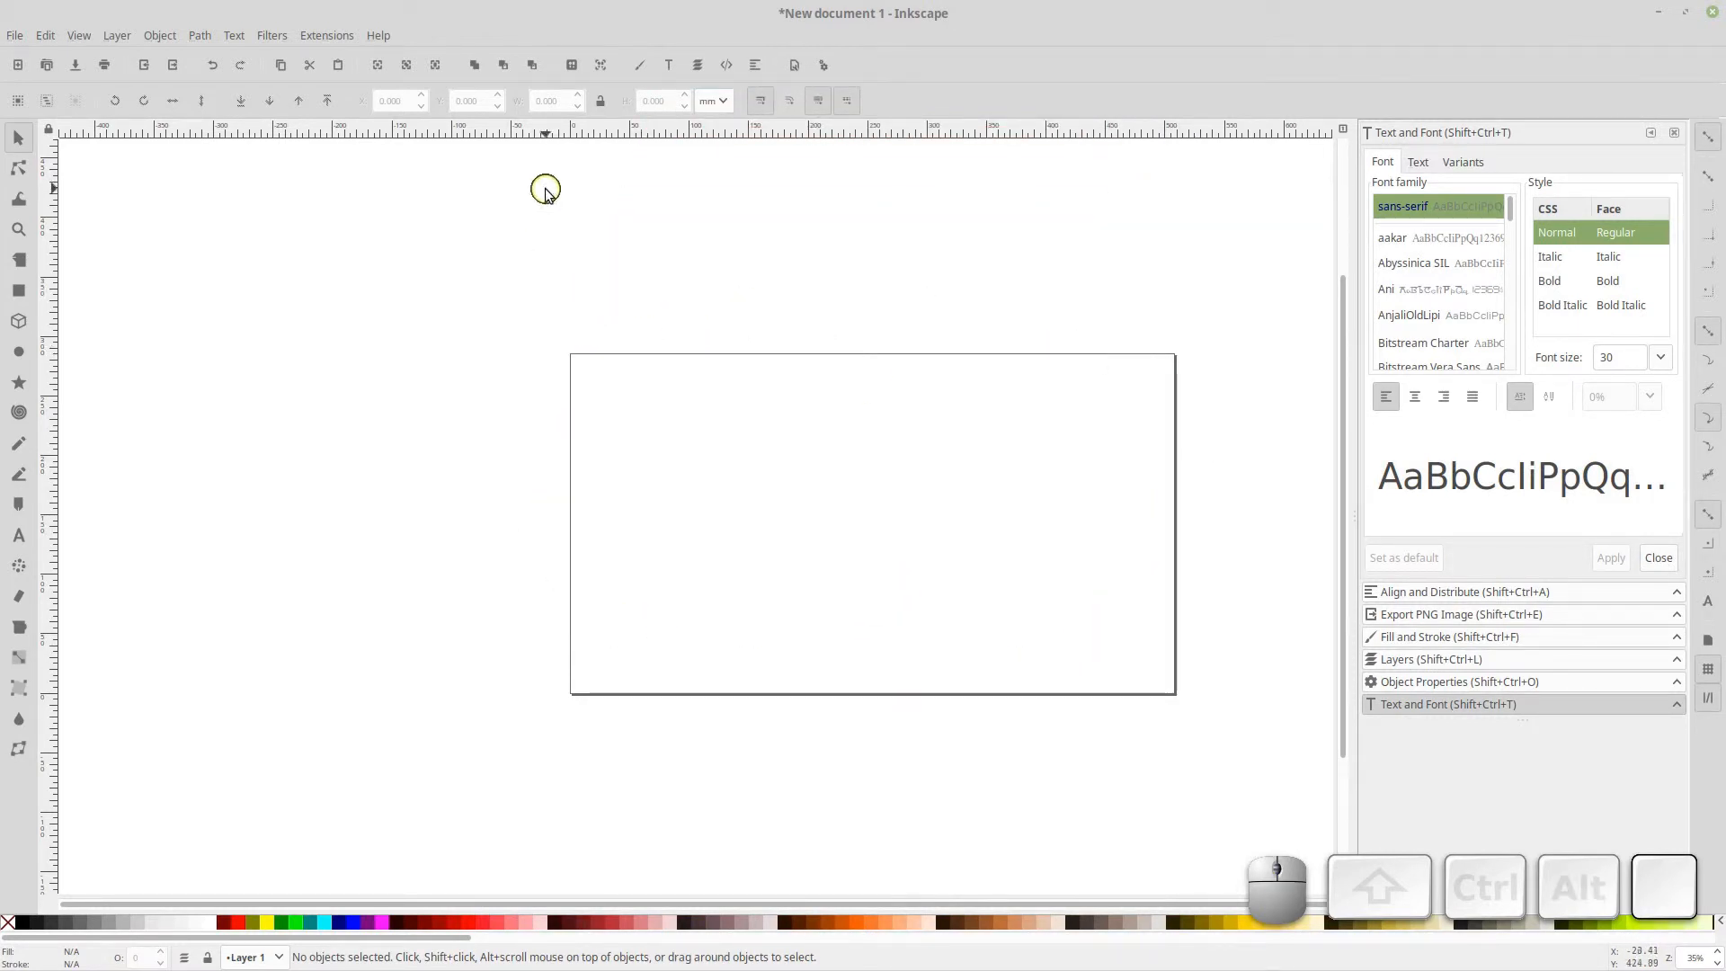
Fit the page in view and create a text object reading "Text Field 1" on the page
{"action": "left_click", "coordinate": [438, 72]}
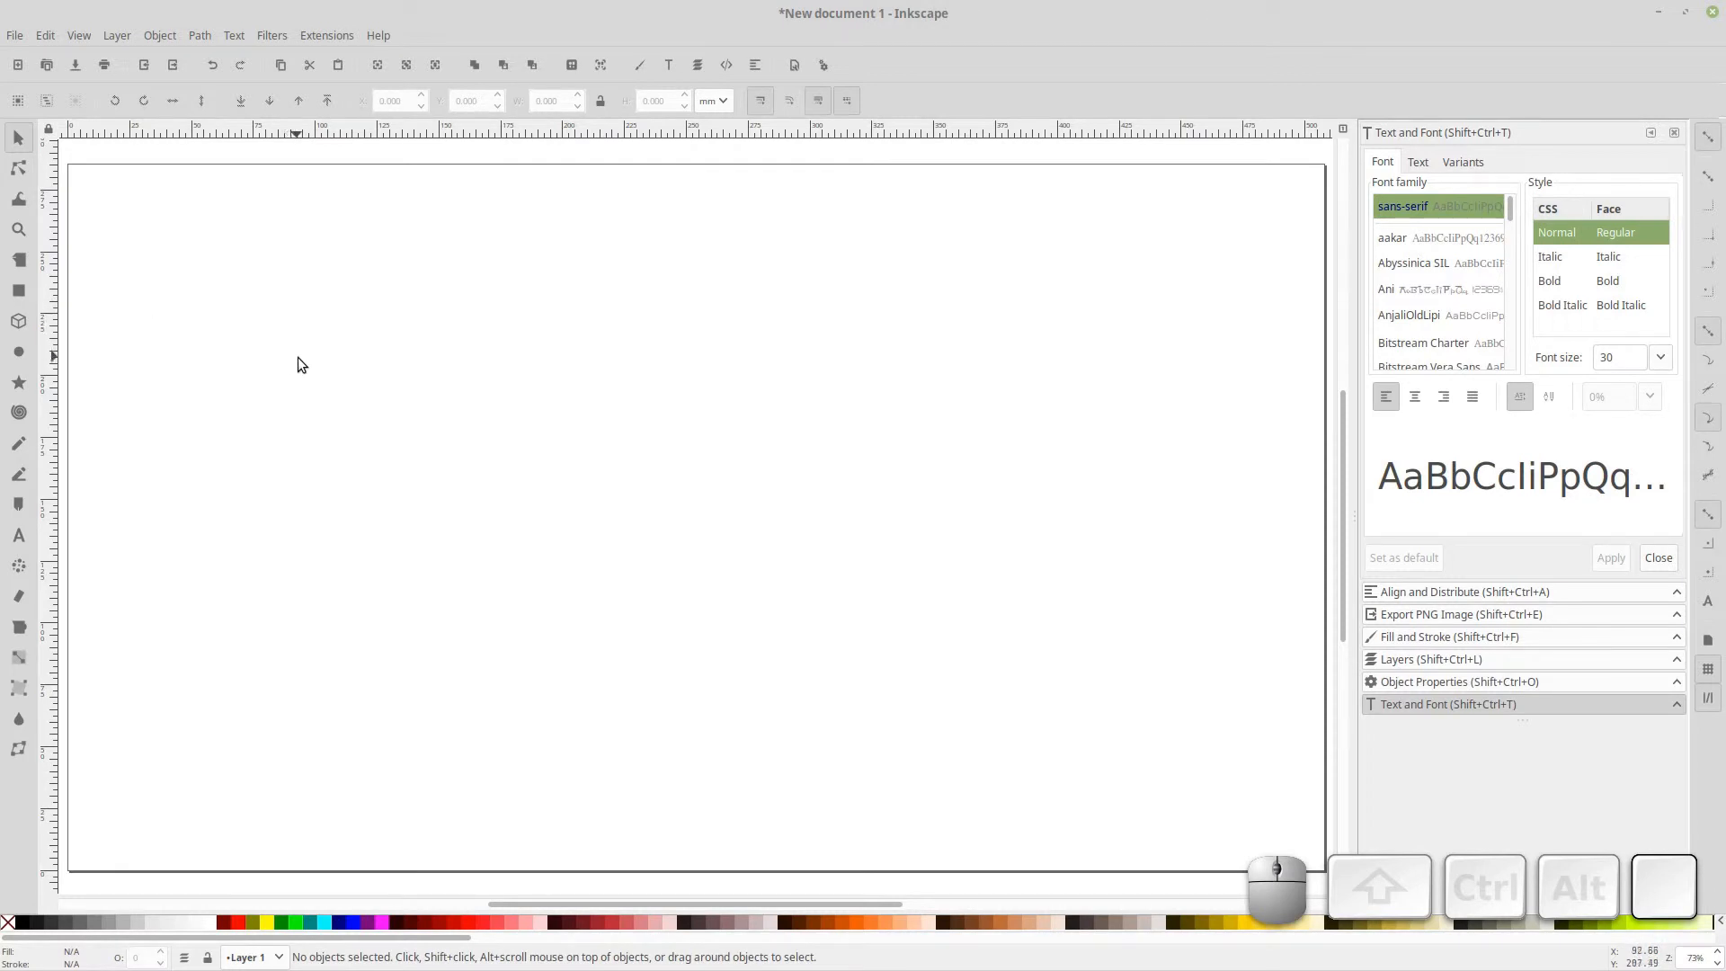
{"action": "left_click", "coordinate": [19, 535]}
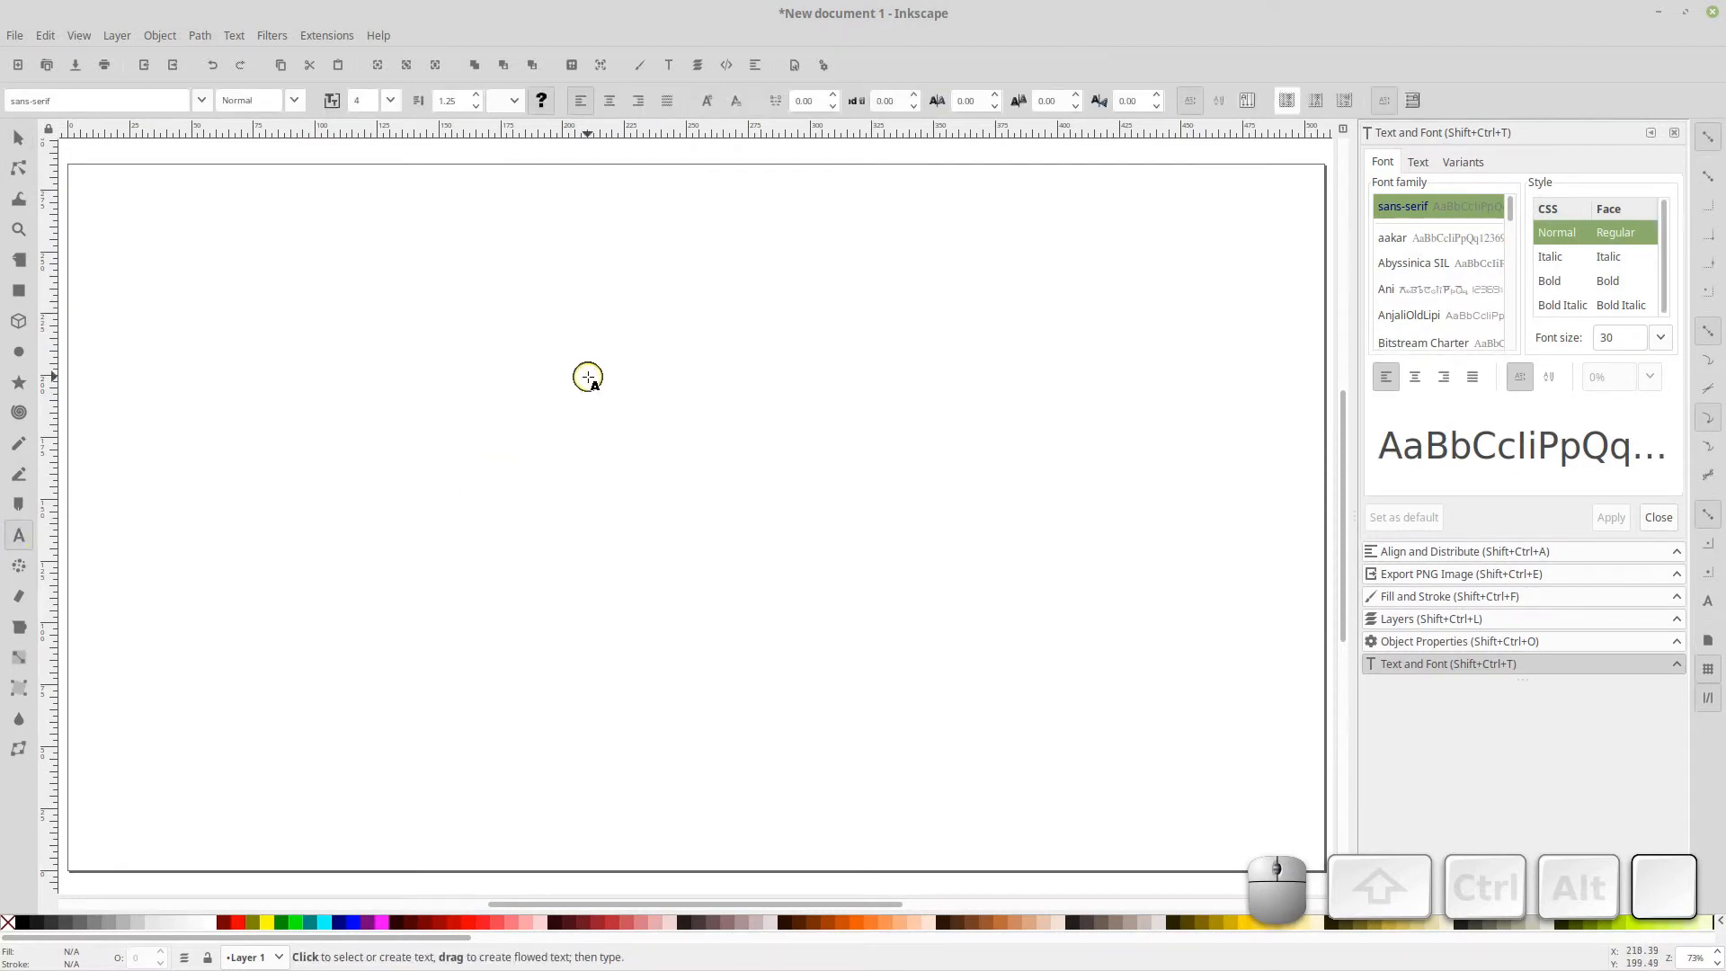
{"action": "left_click", "coordinate": [587, 373]}
{"action": "type", "text": "Te"}
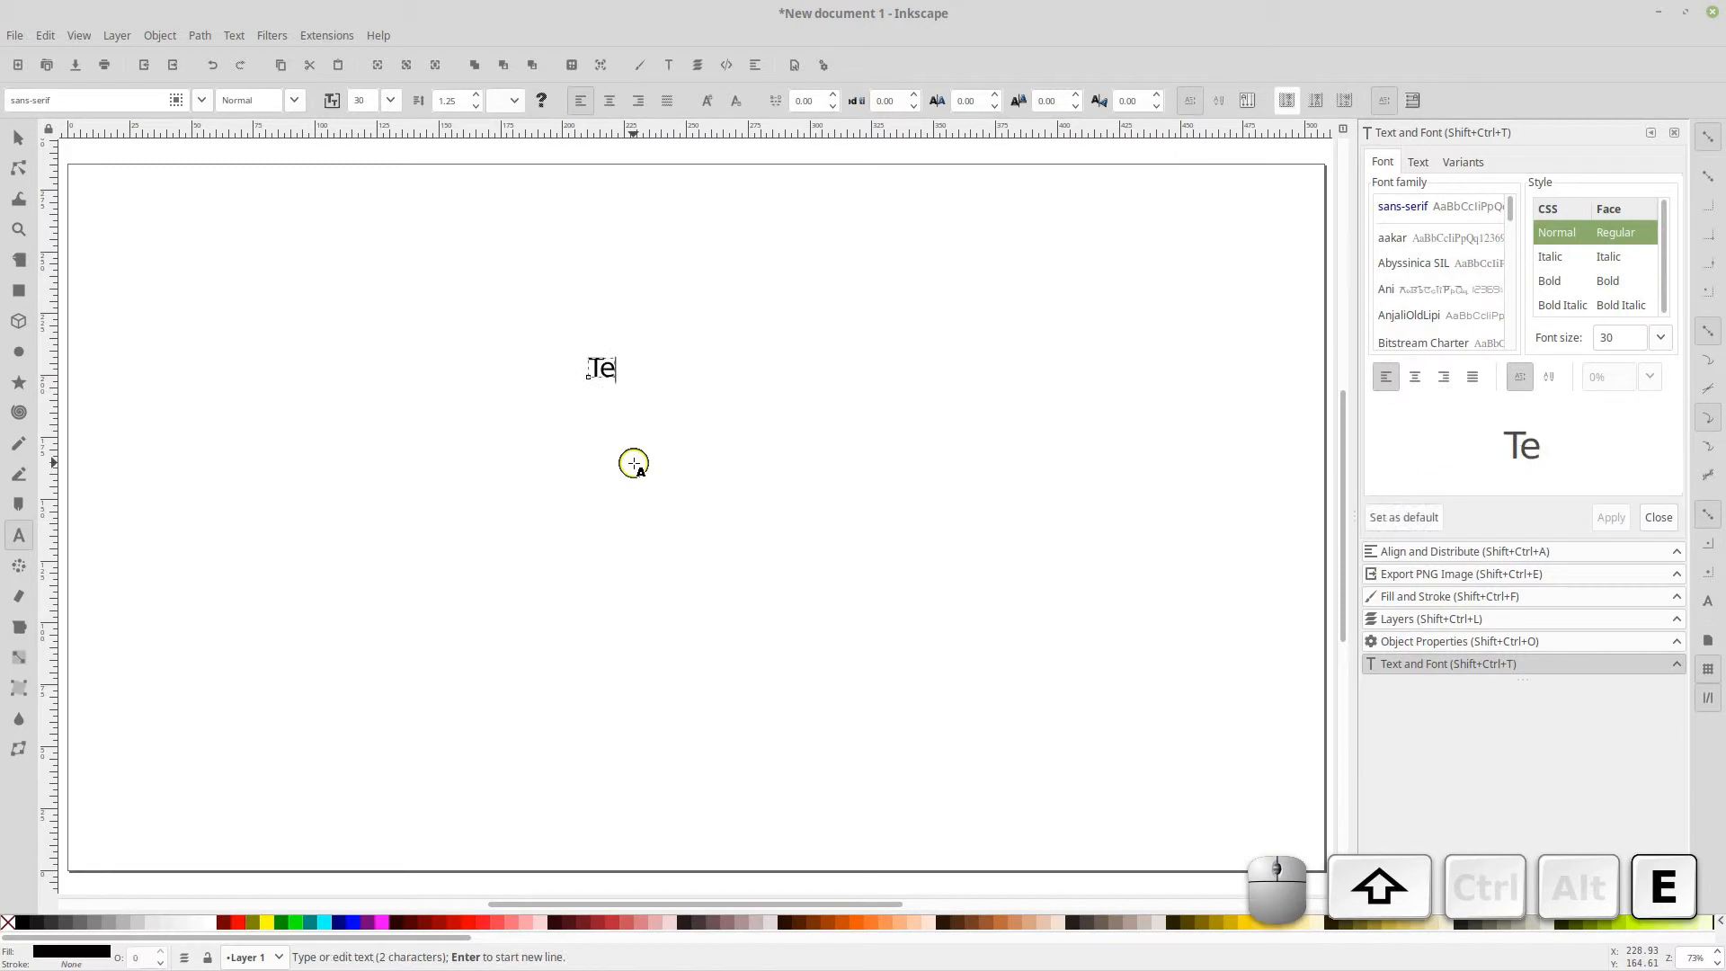
{"action": "type", "text": "xt "}
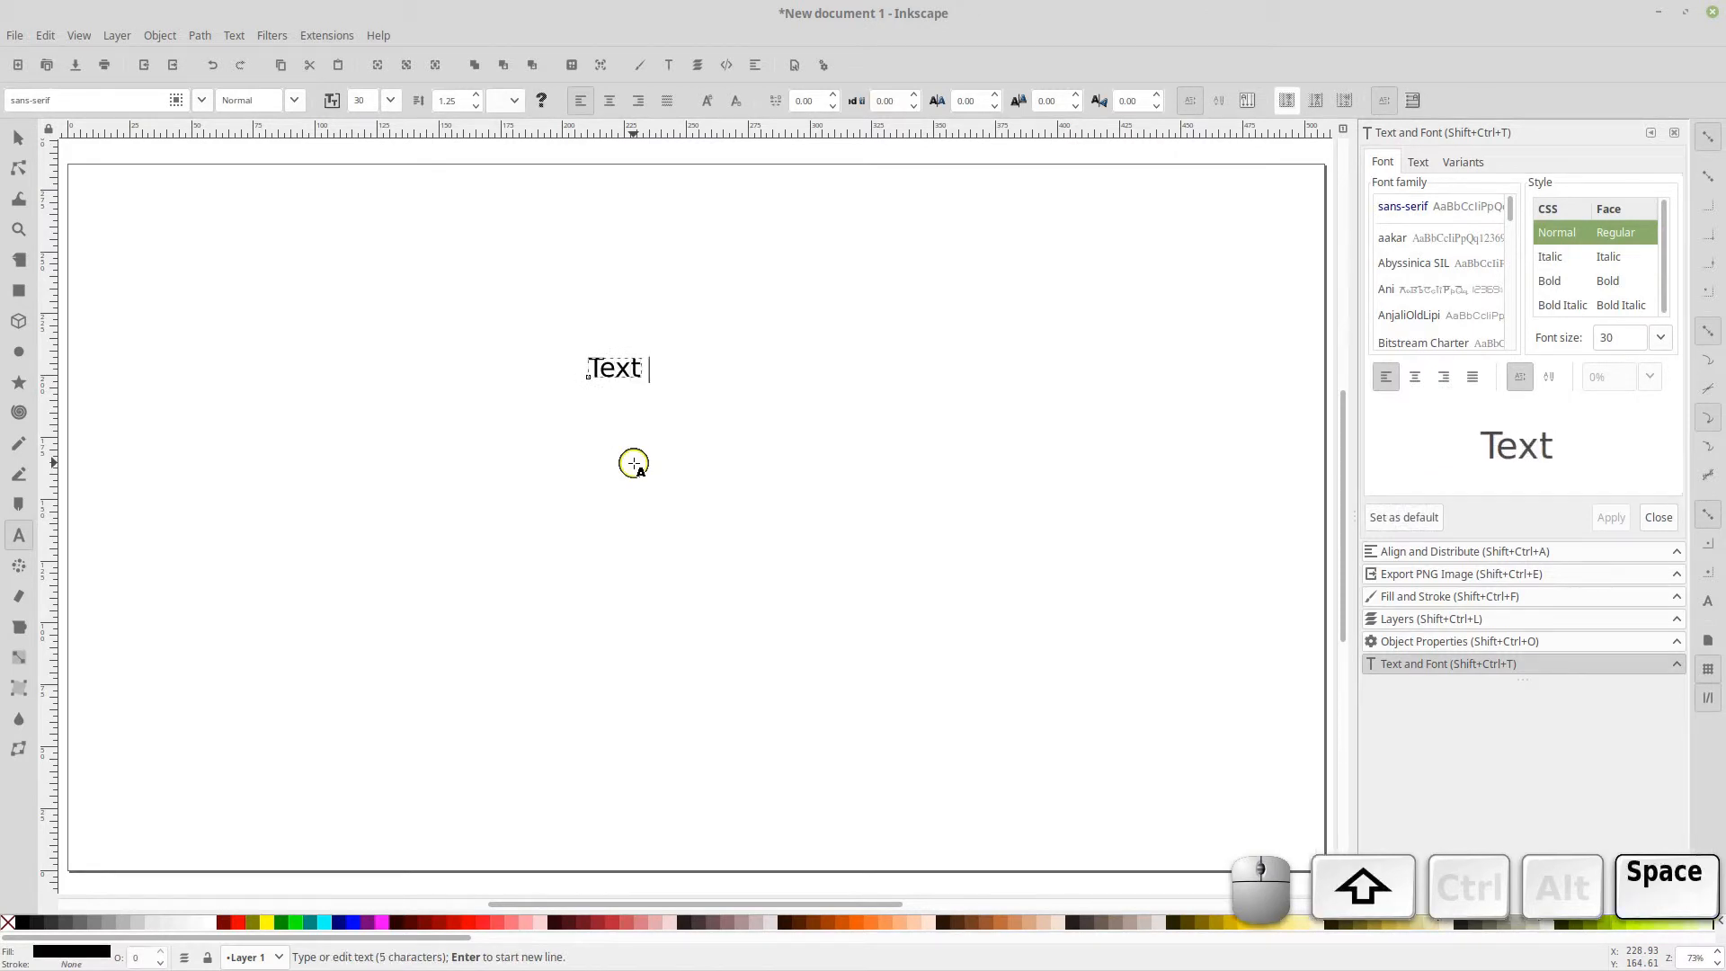
{"action": "type", "text": "Field 1"}
{"action": "key", "text": "Return"}
{"action": "key", "text": "BackSpace"}
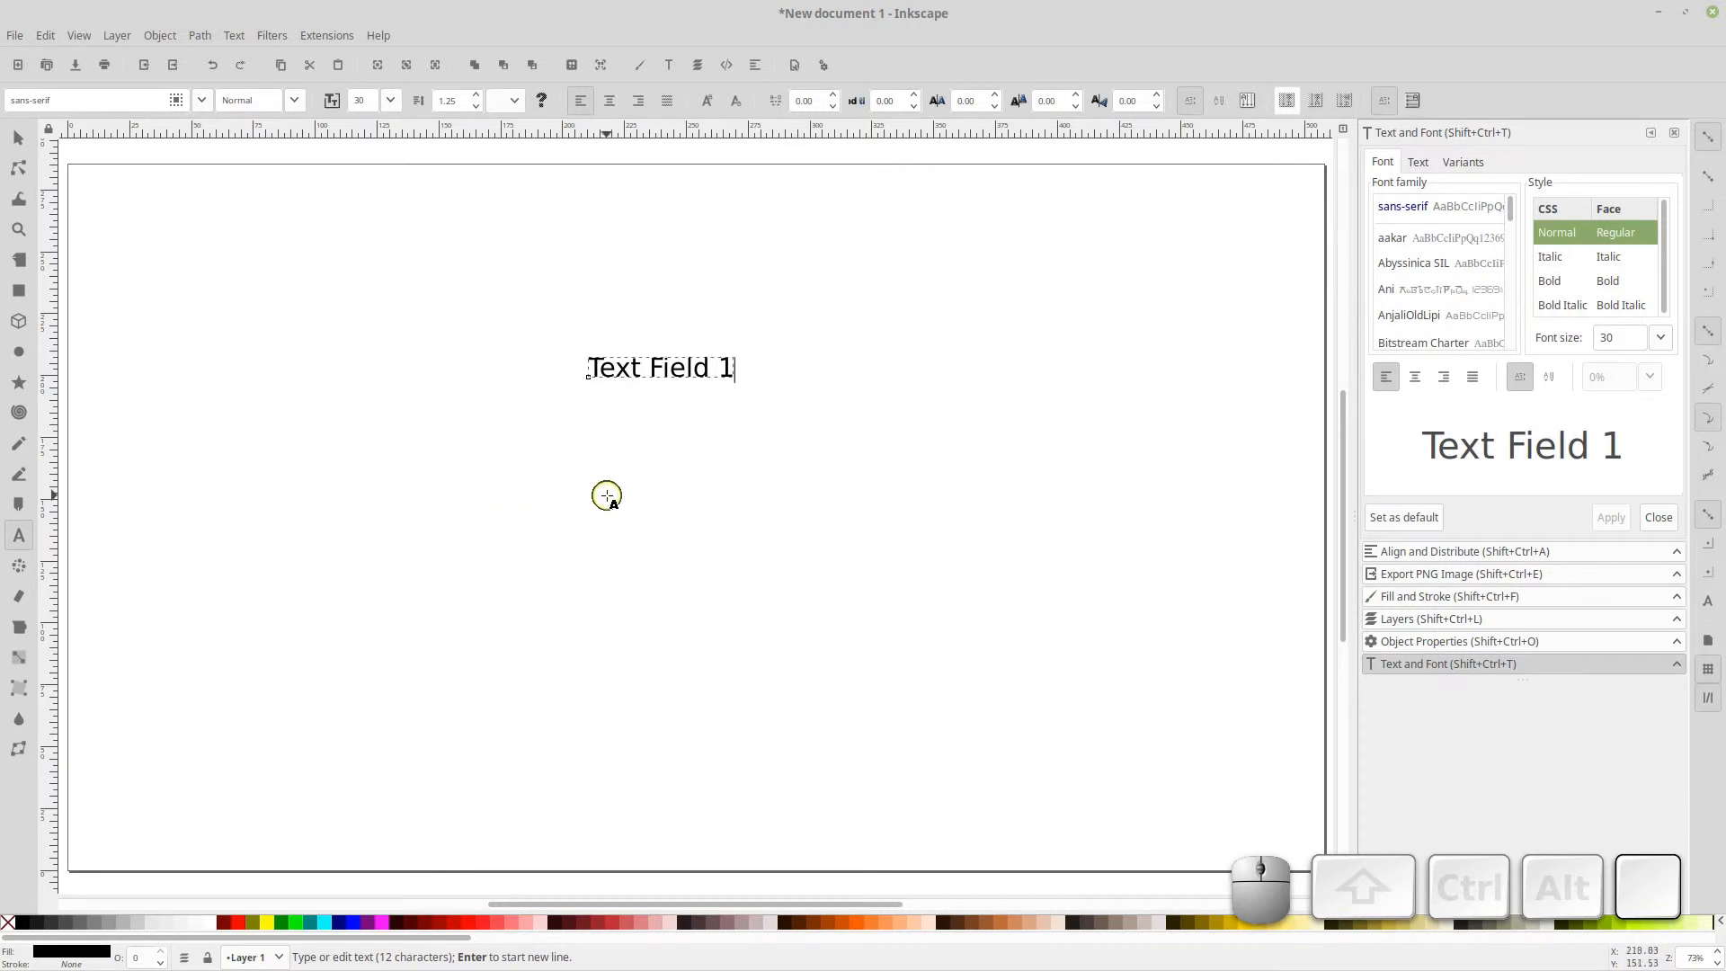
Add a second text object reading "TextField 2" below the first one
{"action": "left_click", "coordinate": [606, 492]}
{"action": "type", "text": "Te"}
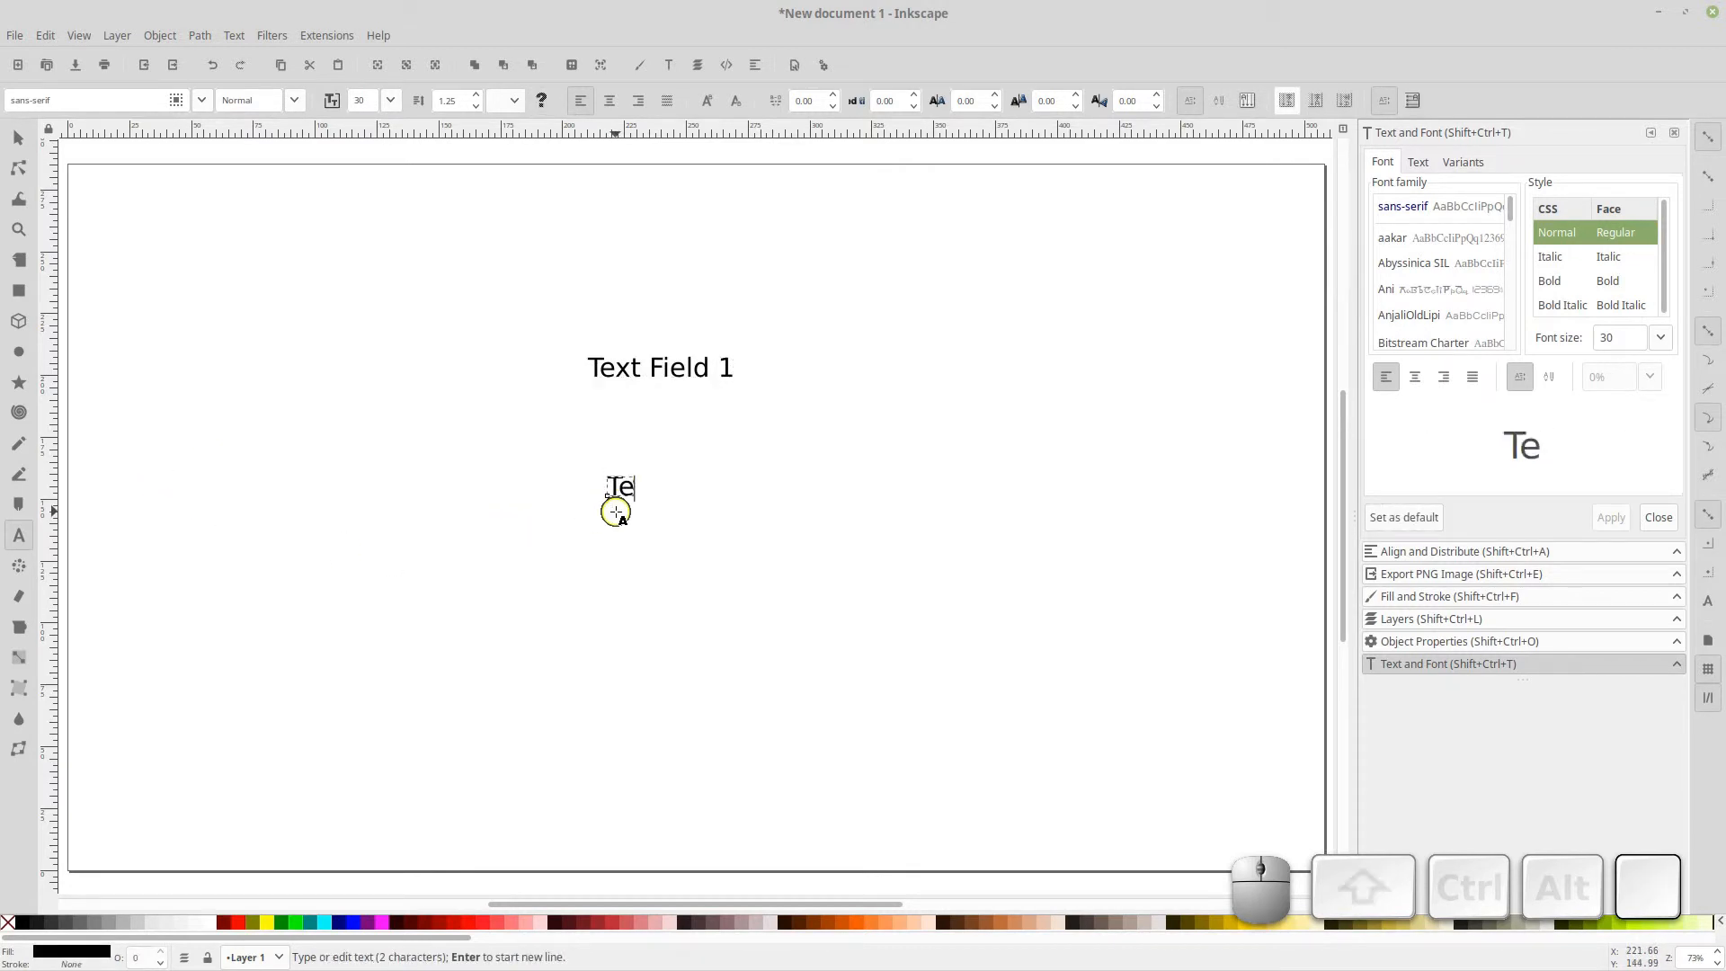
{"action": "type", "text": "xtField 2"}
{"action": "key", "text": "Return"}
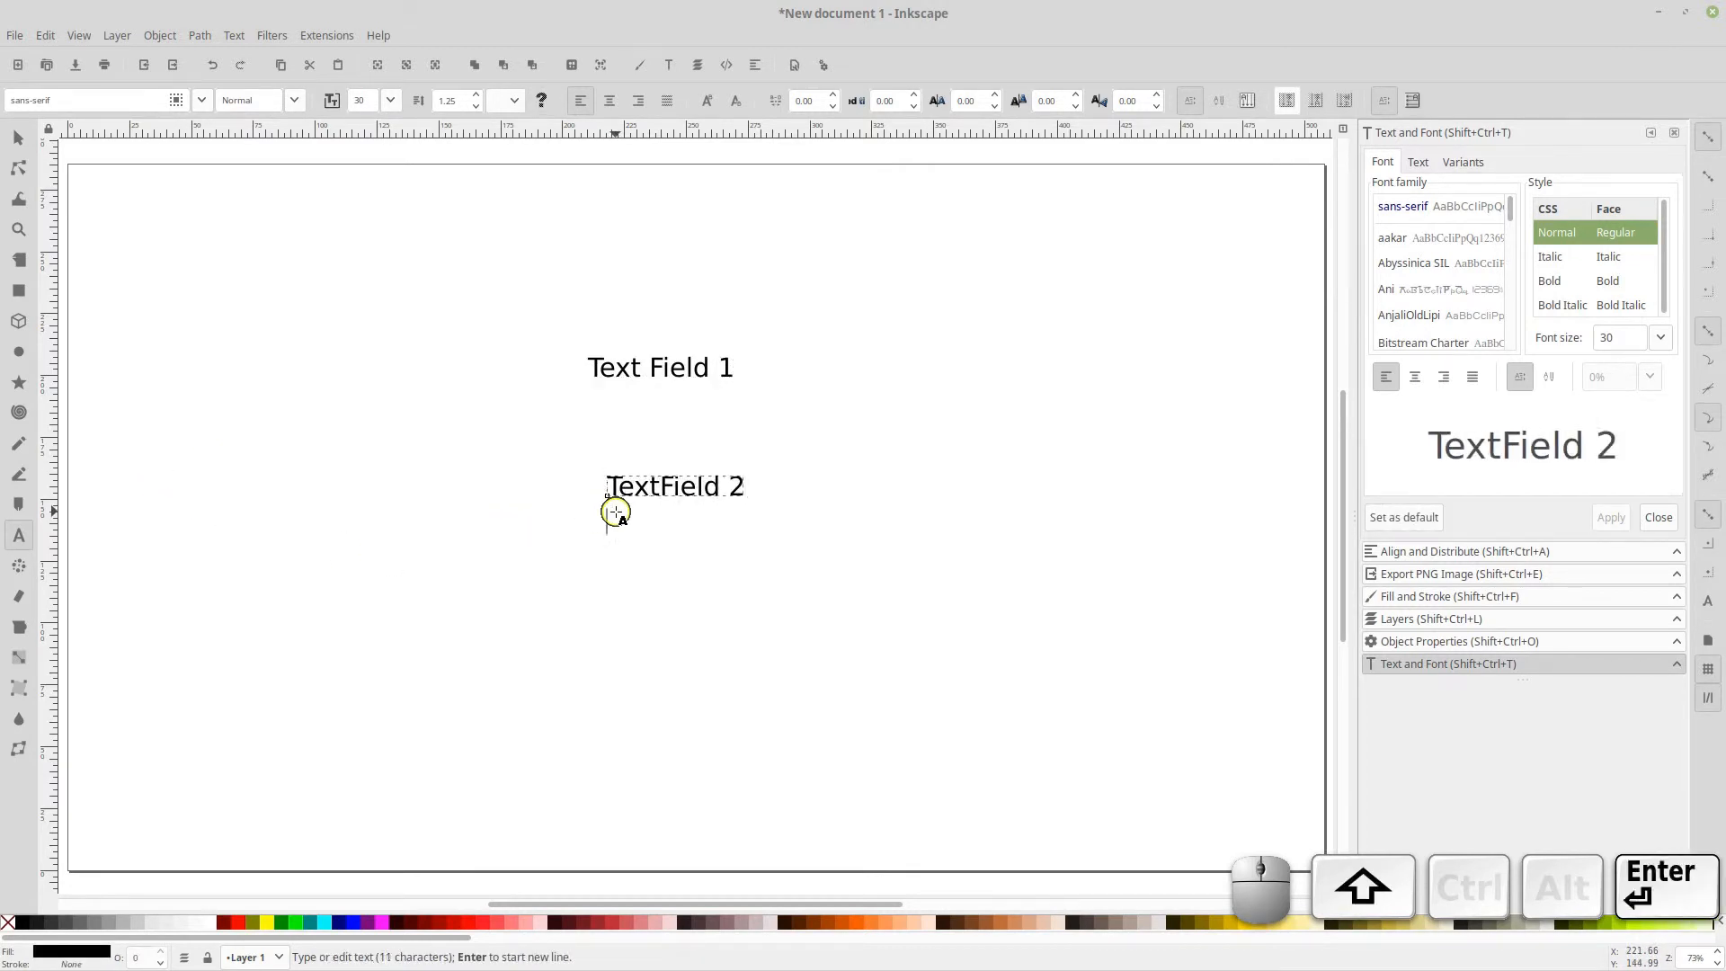
Save the drawing as test.svg in the OpenShot title folder
{"action": "left_click", "coordinate": [14, 35]}
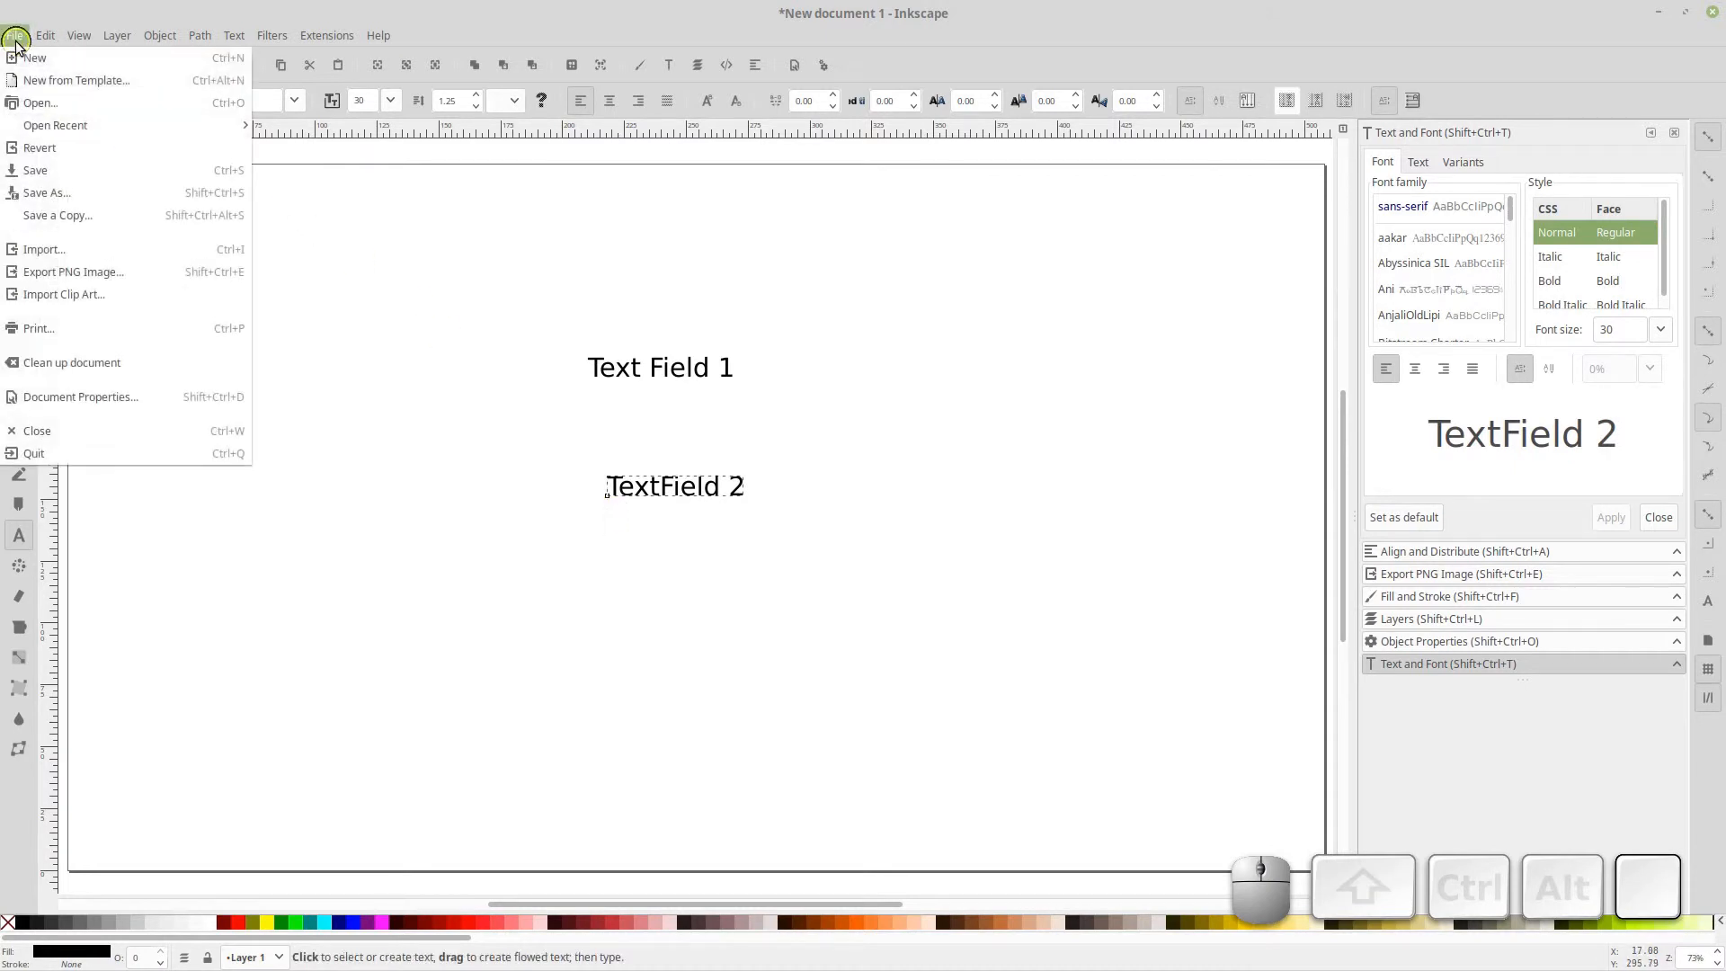
{"action": "left_click", "coordinate": [58, 178]}
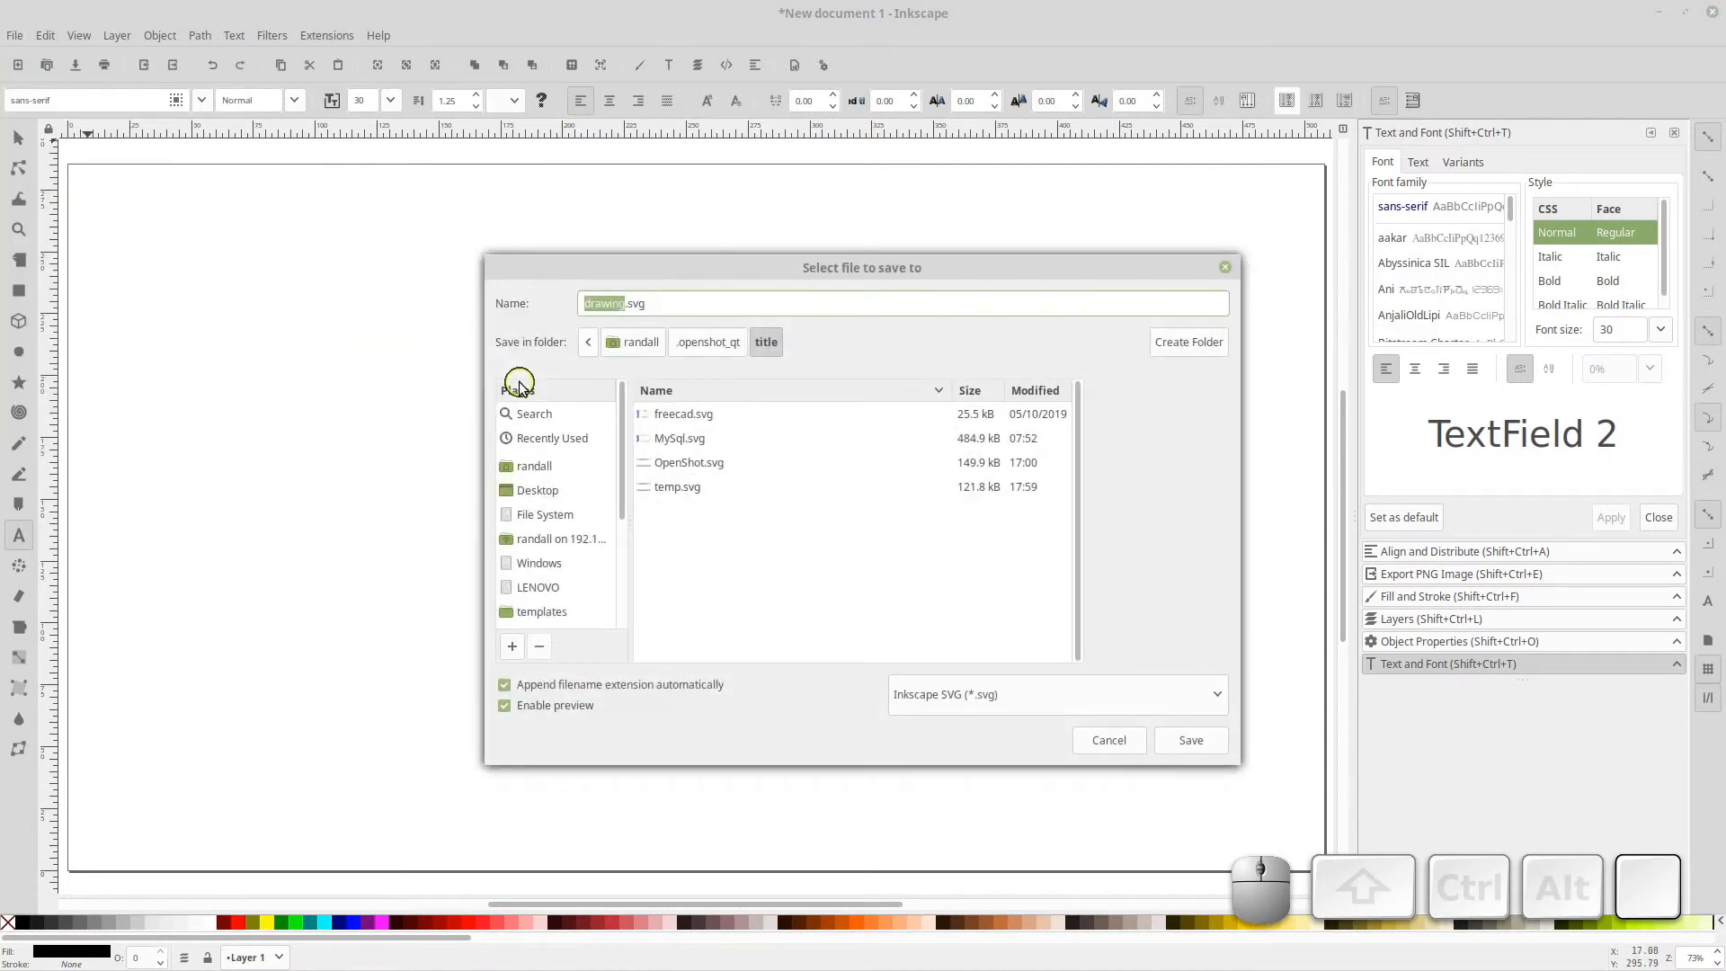
{"action": "type", "text": "test"}
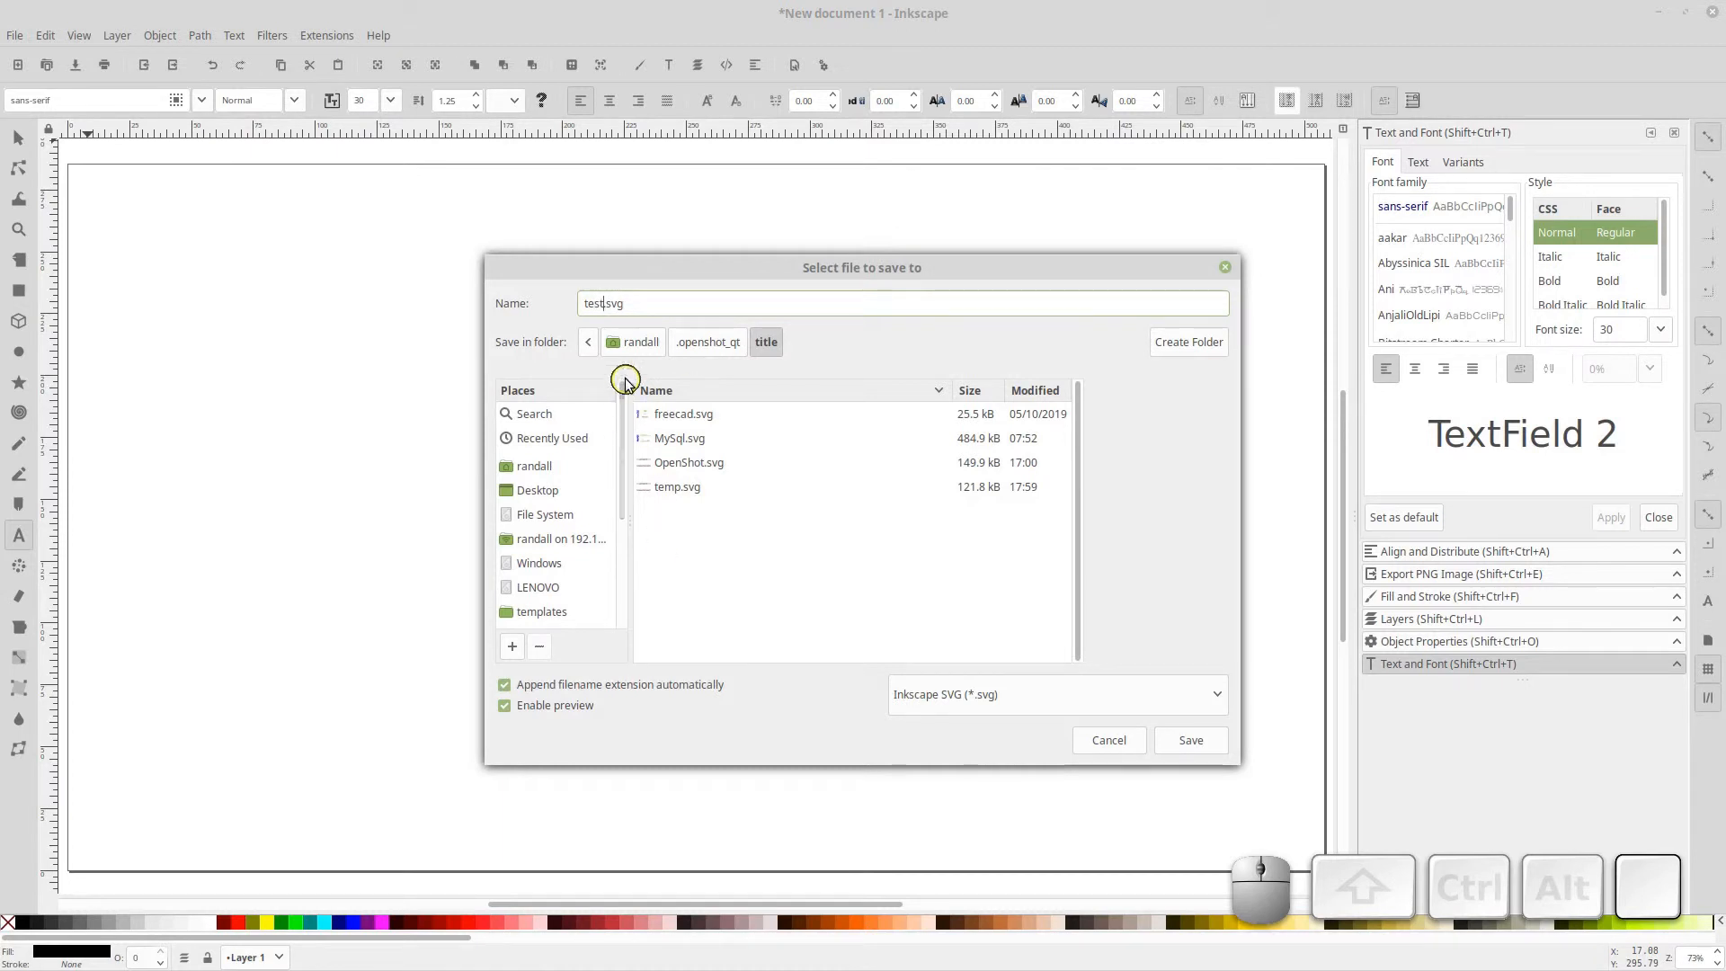
{"action": "left_click", "coordinate": [1173, 741]}
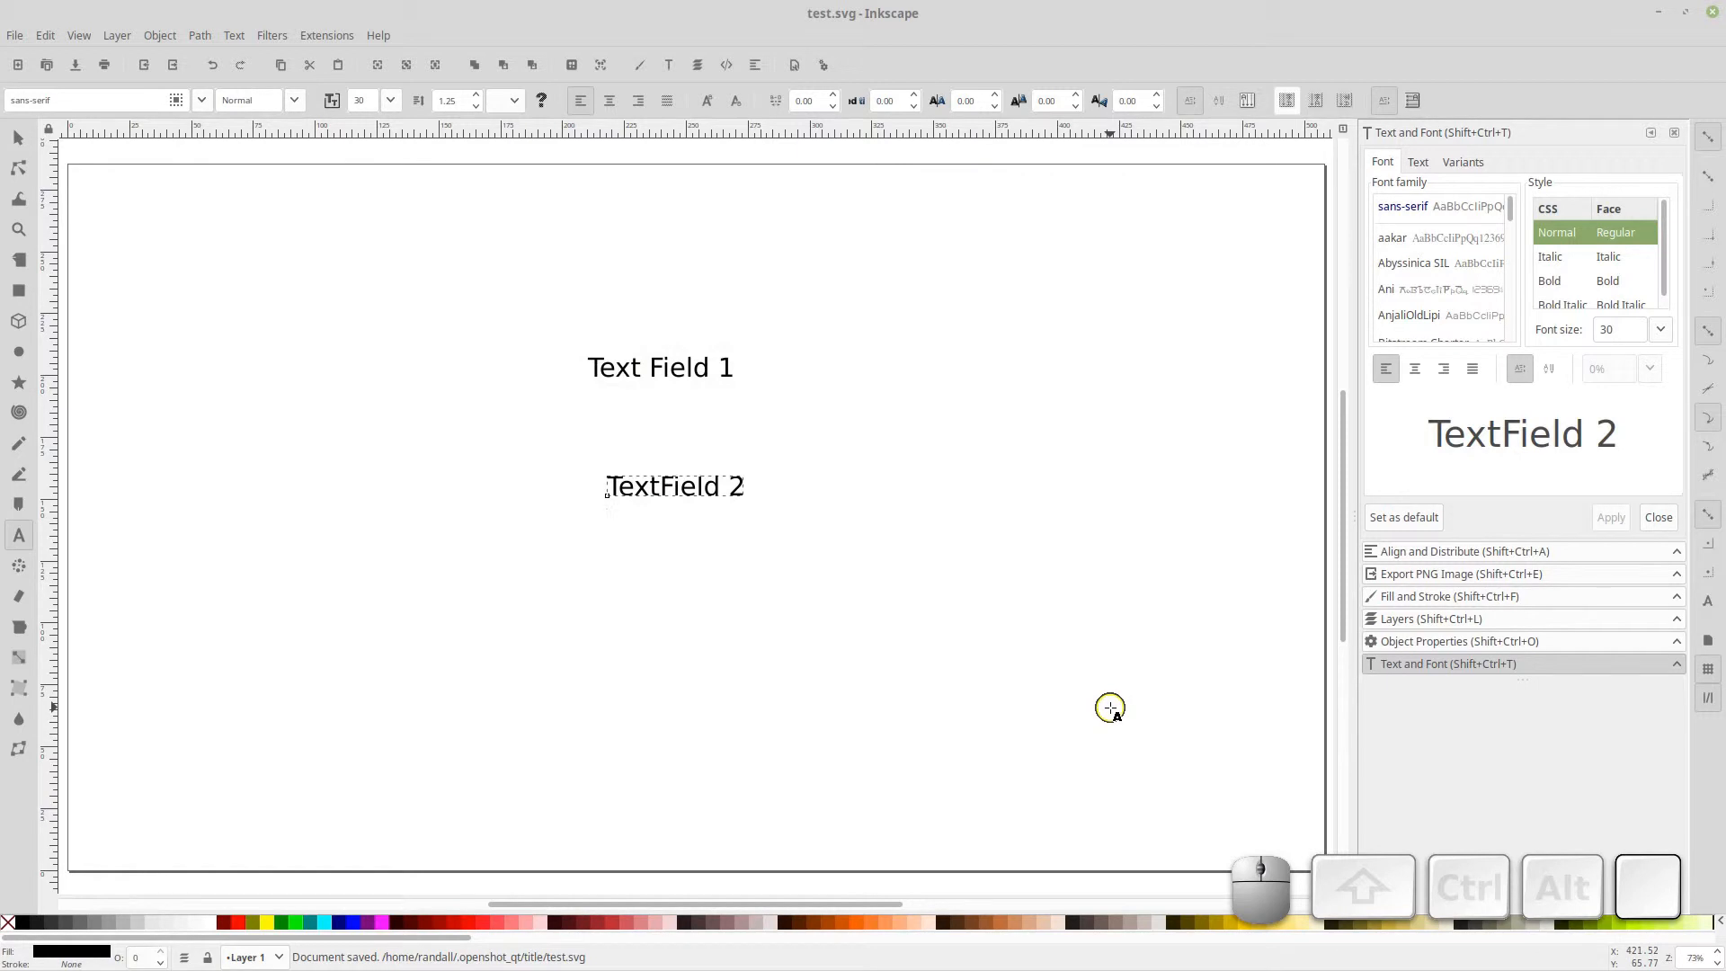
Close Inkscape and the file browser to return to OpenShot
{"action": "left_click", "coordinate": [1659, 12]}
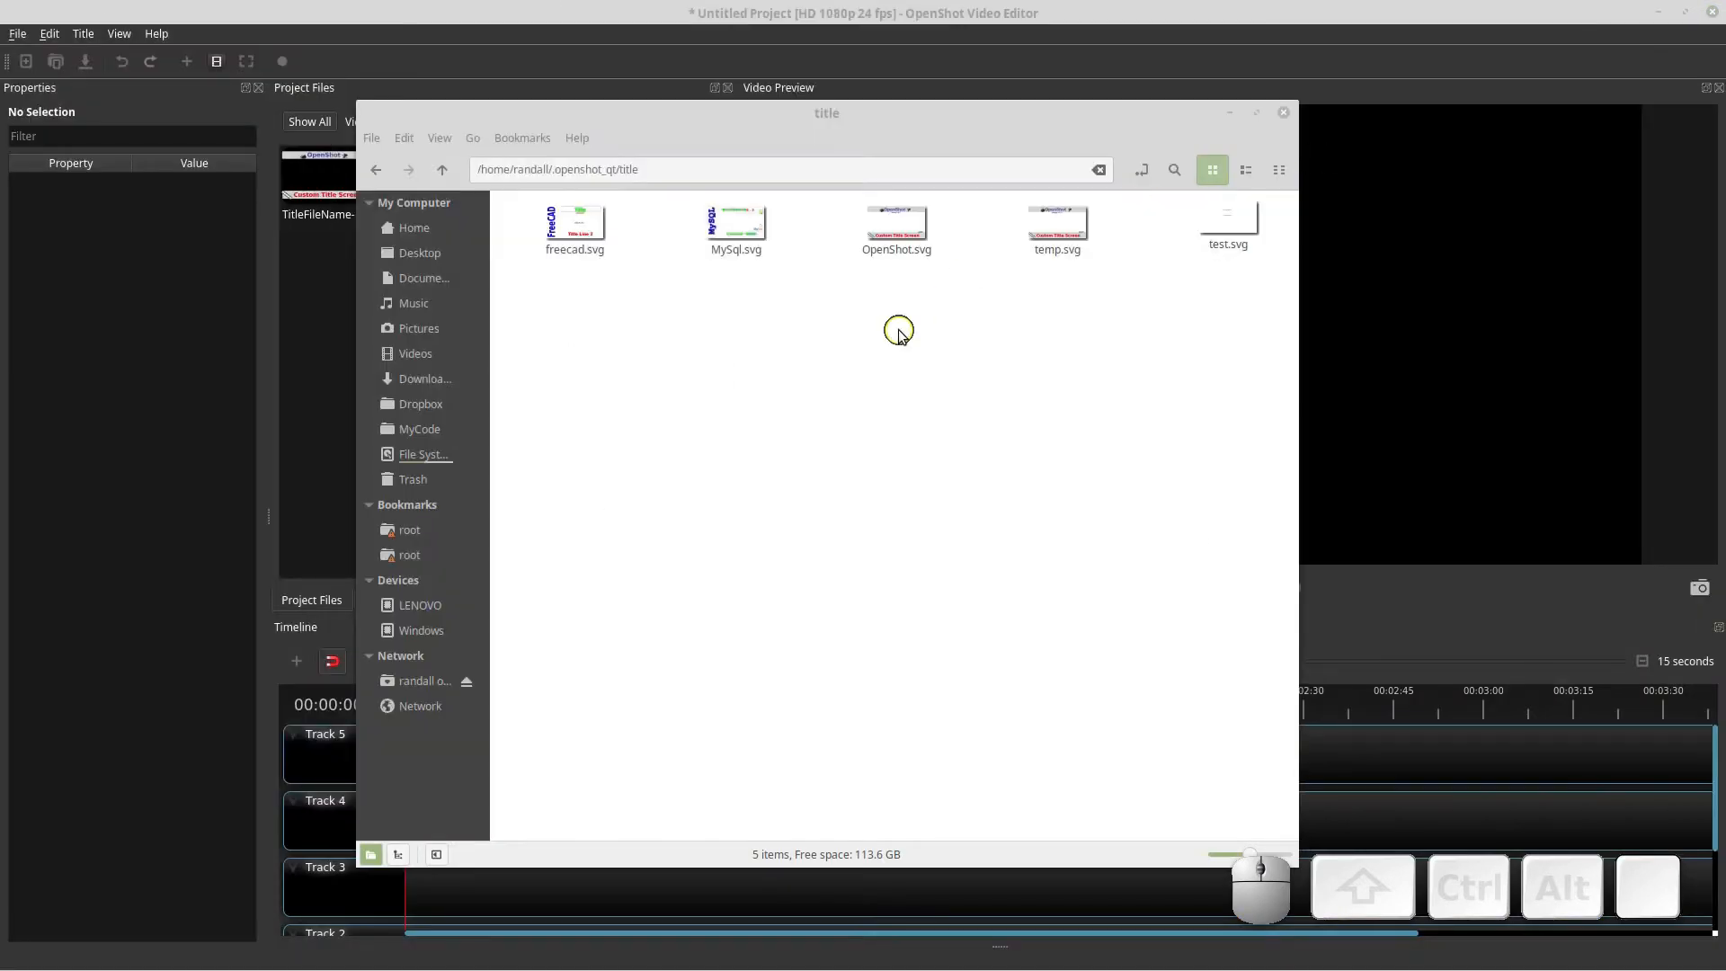
{"action": "left_click", "coordinate": [1284, 112]}
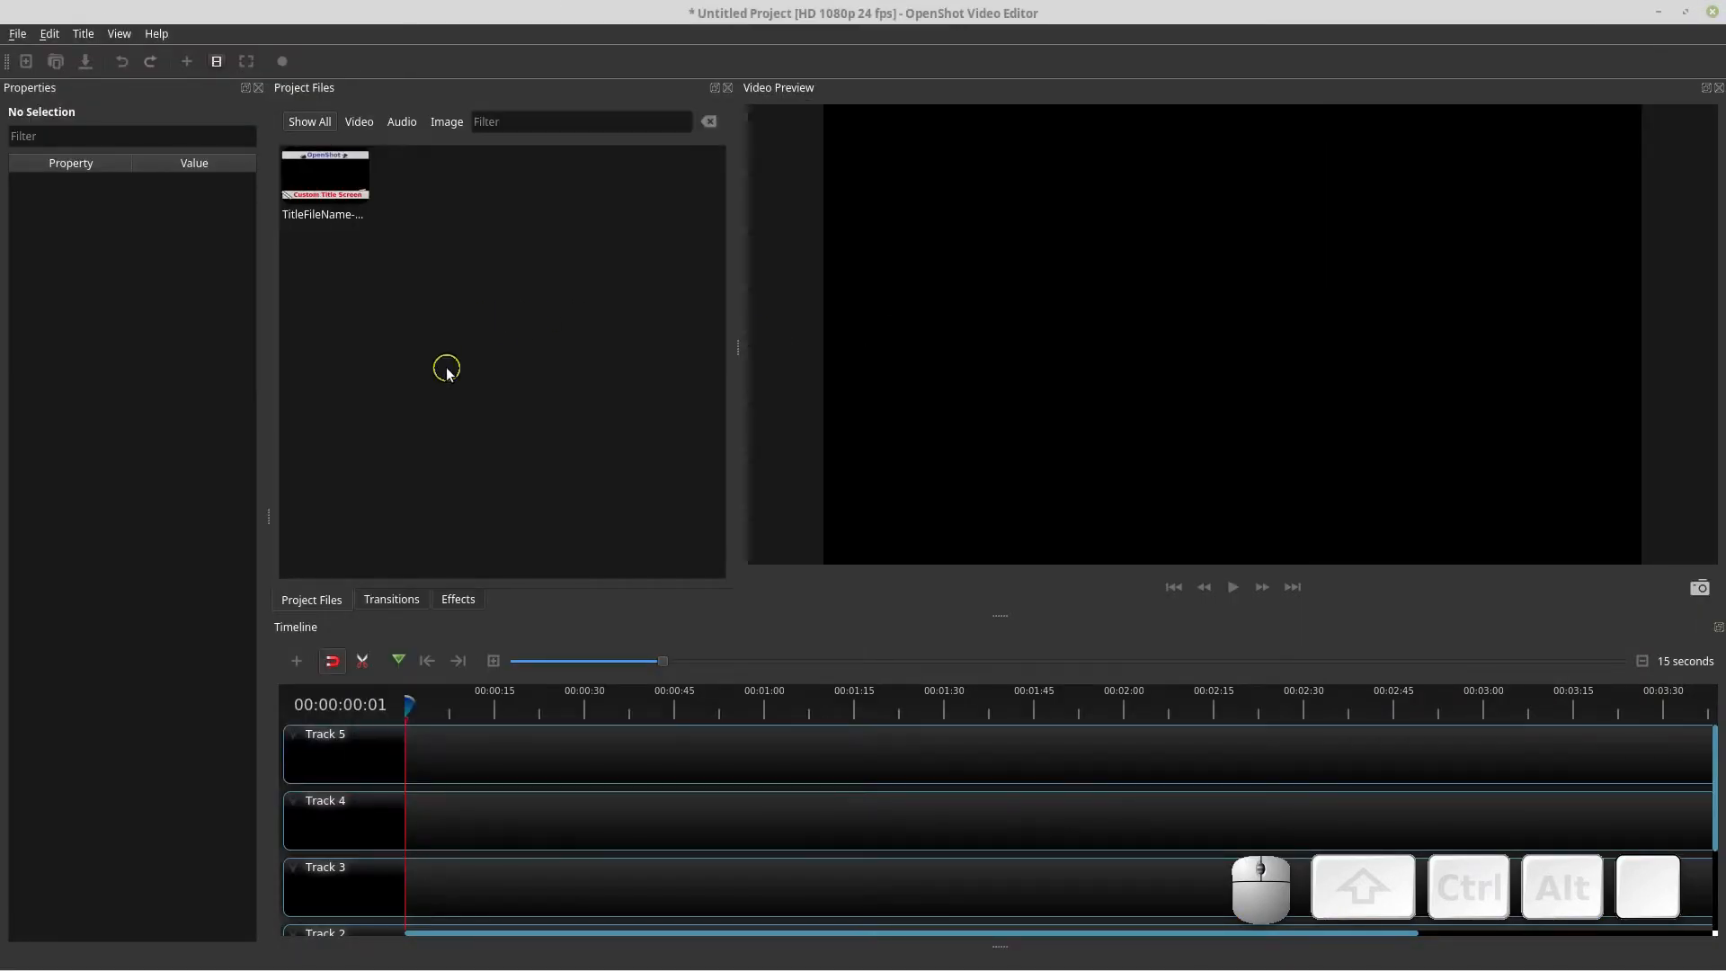
{"action": "left_click", "coordinate": [187, 61]}
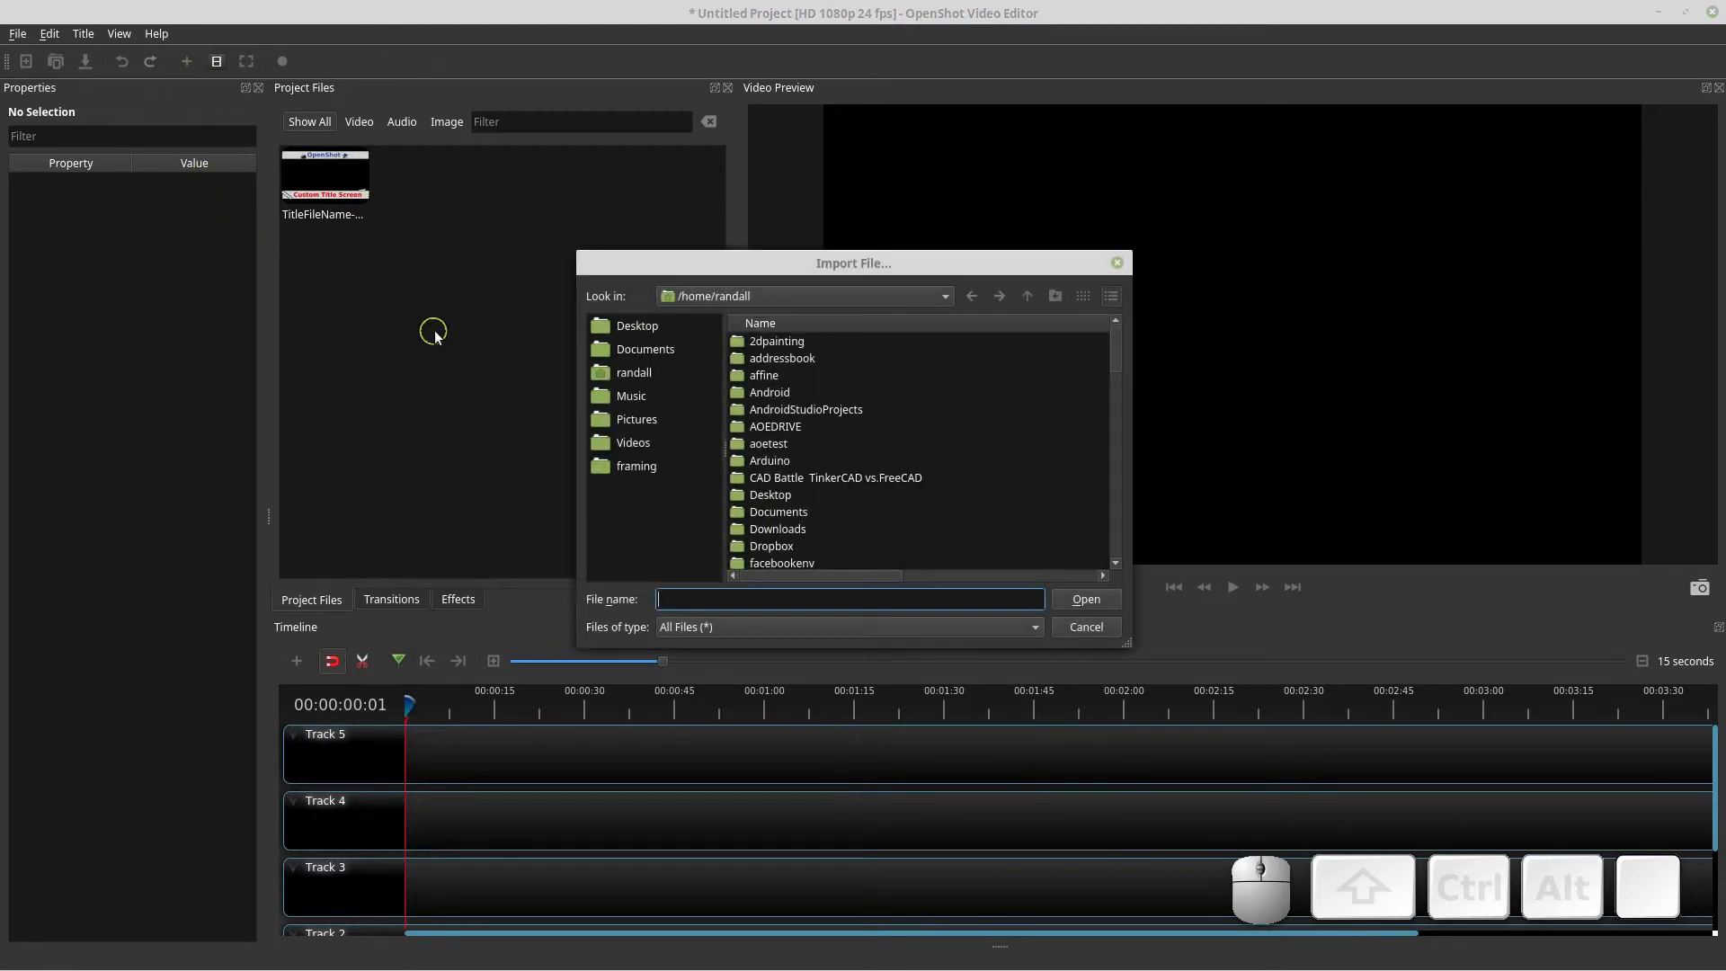
{"action": "left_click", "coordinate": [1088, 626]}
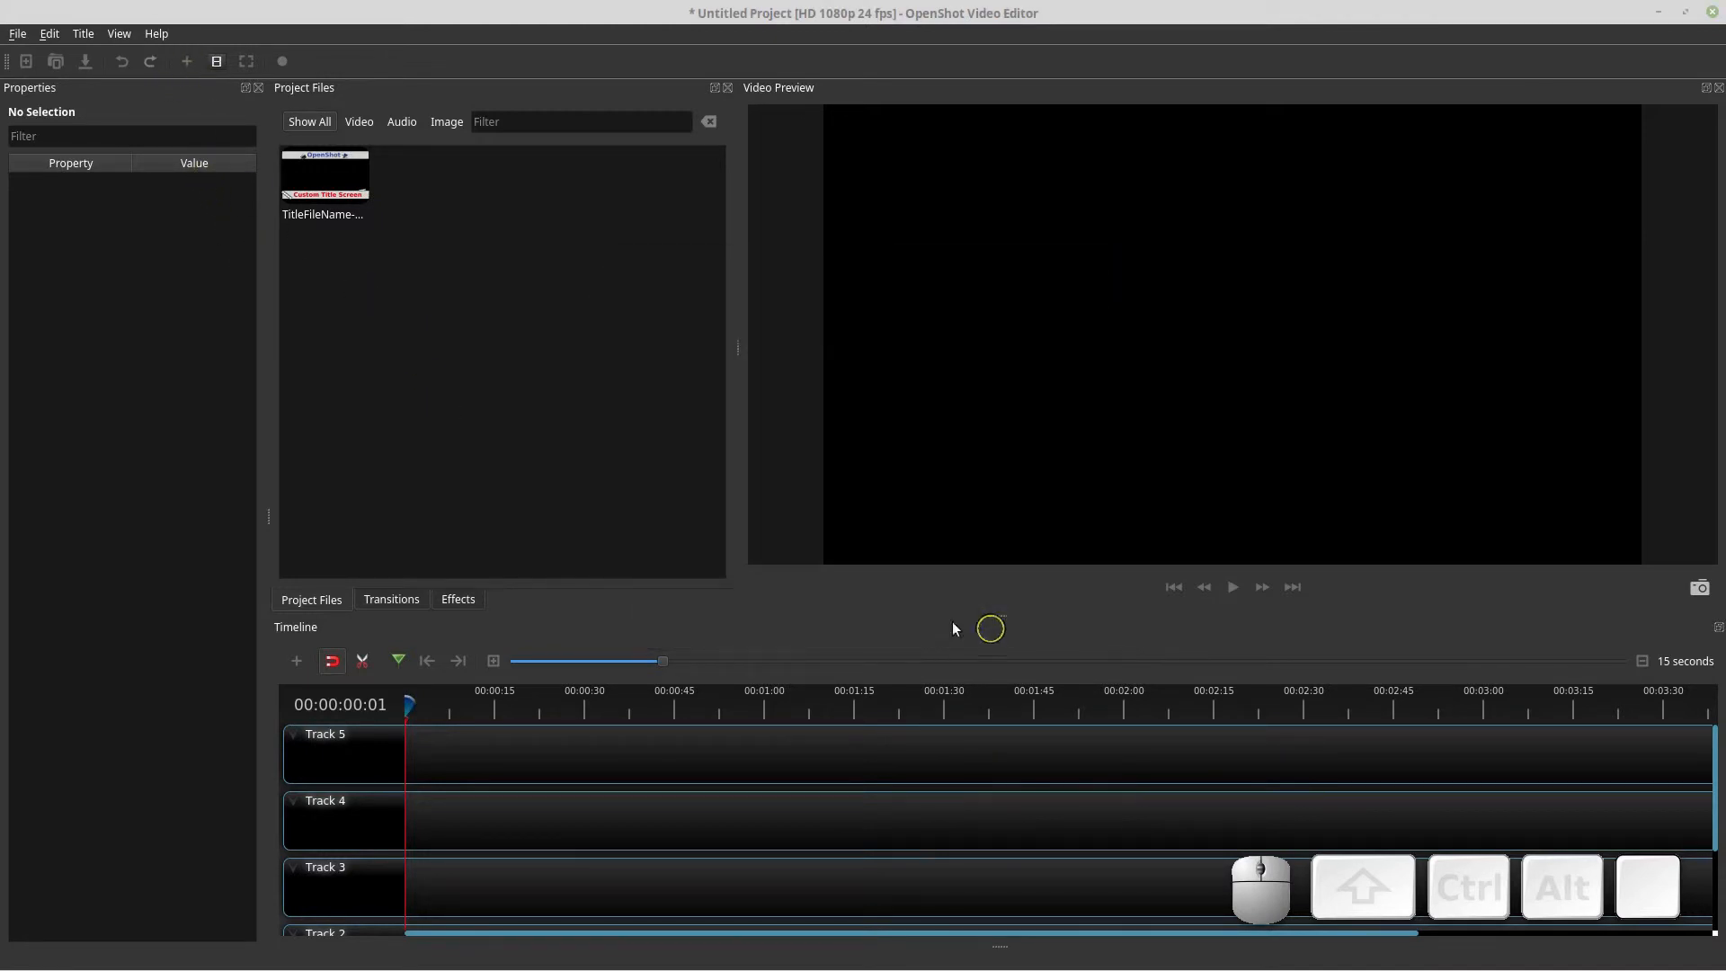
Create a new title from the Test template and save it to the project
{"action": "left_click", "coordinate": [82, 33]}
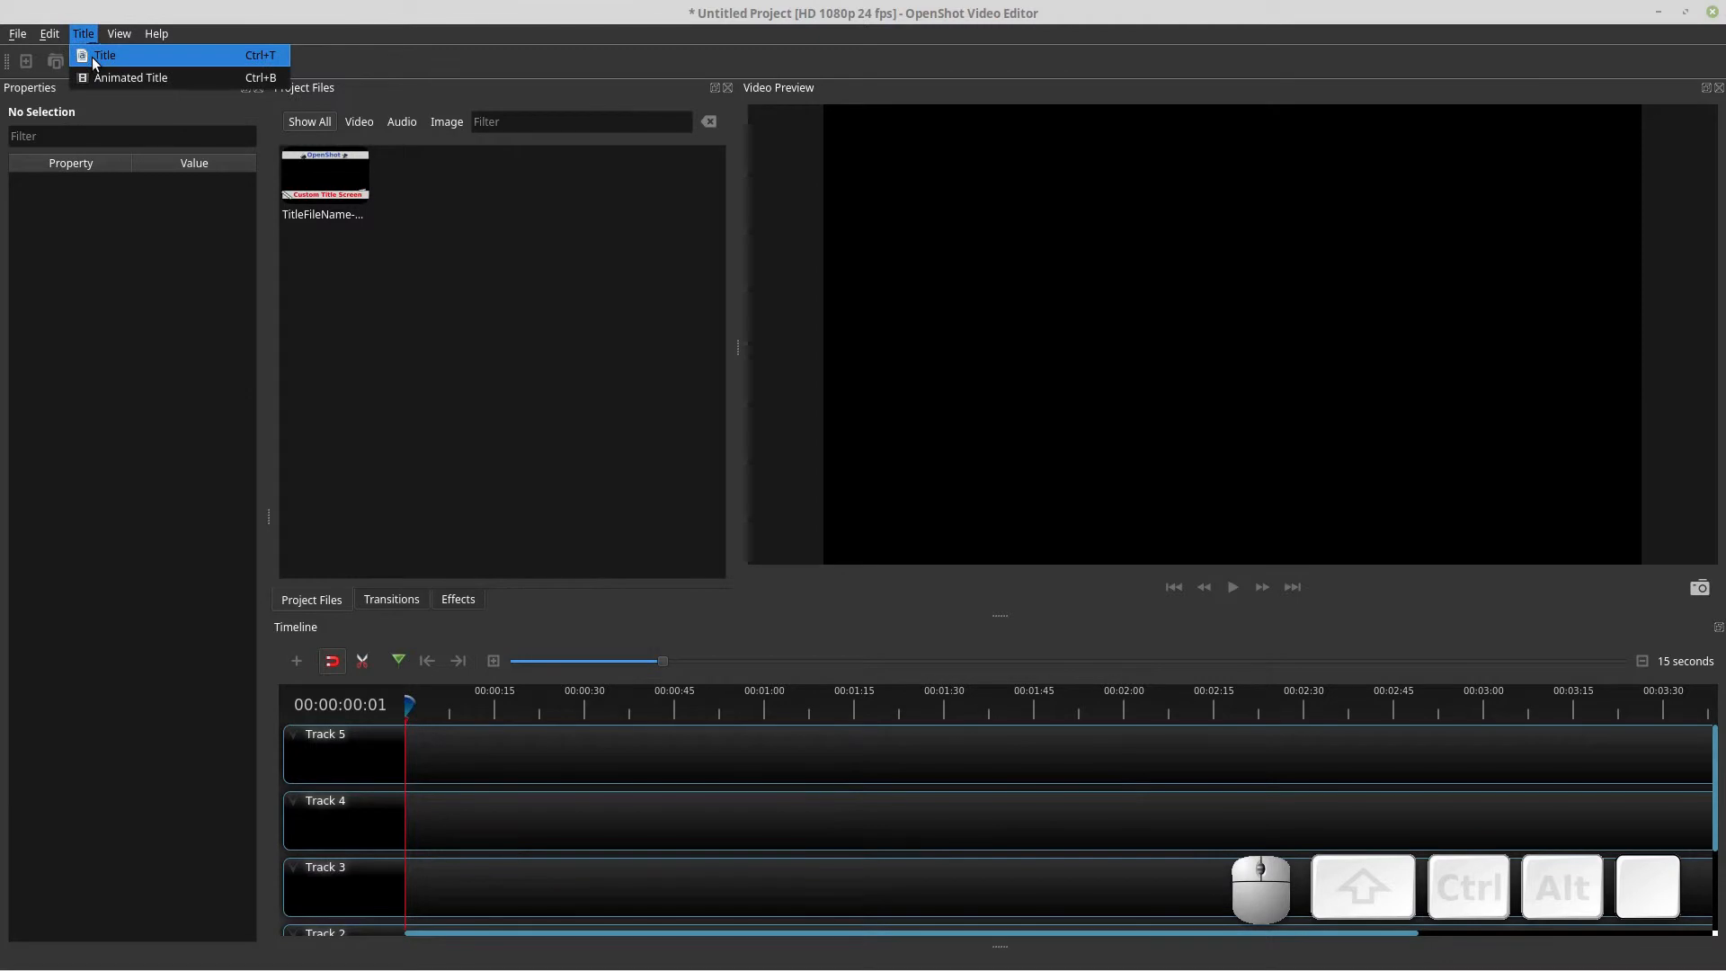
{"action": "left_click", "coordinate": [79, 49]}
{"action": "left_click", "coordinate": [568, 431]}
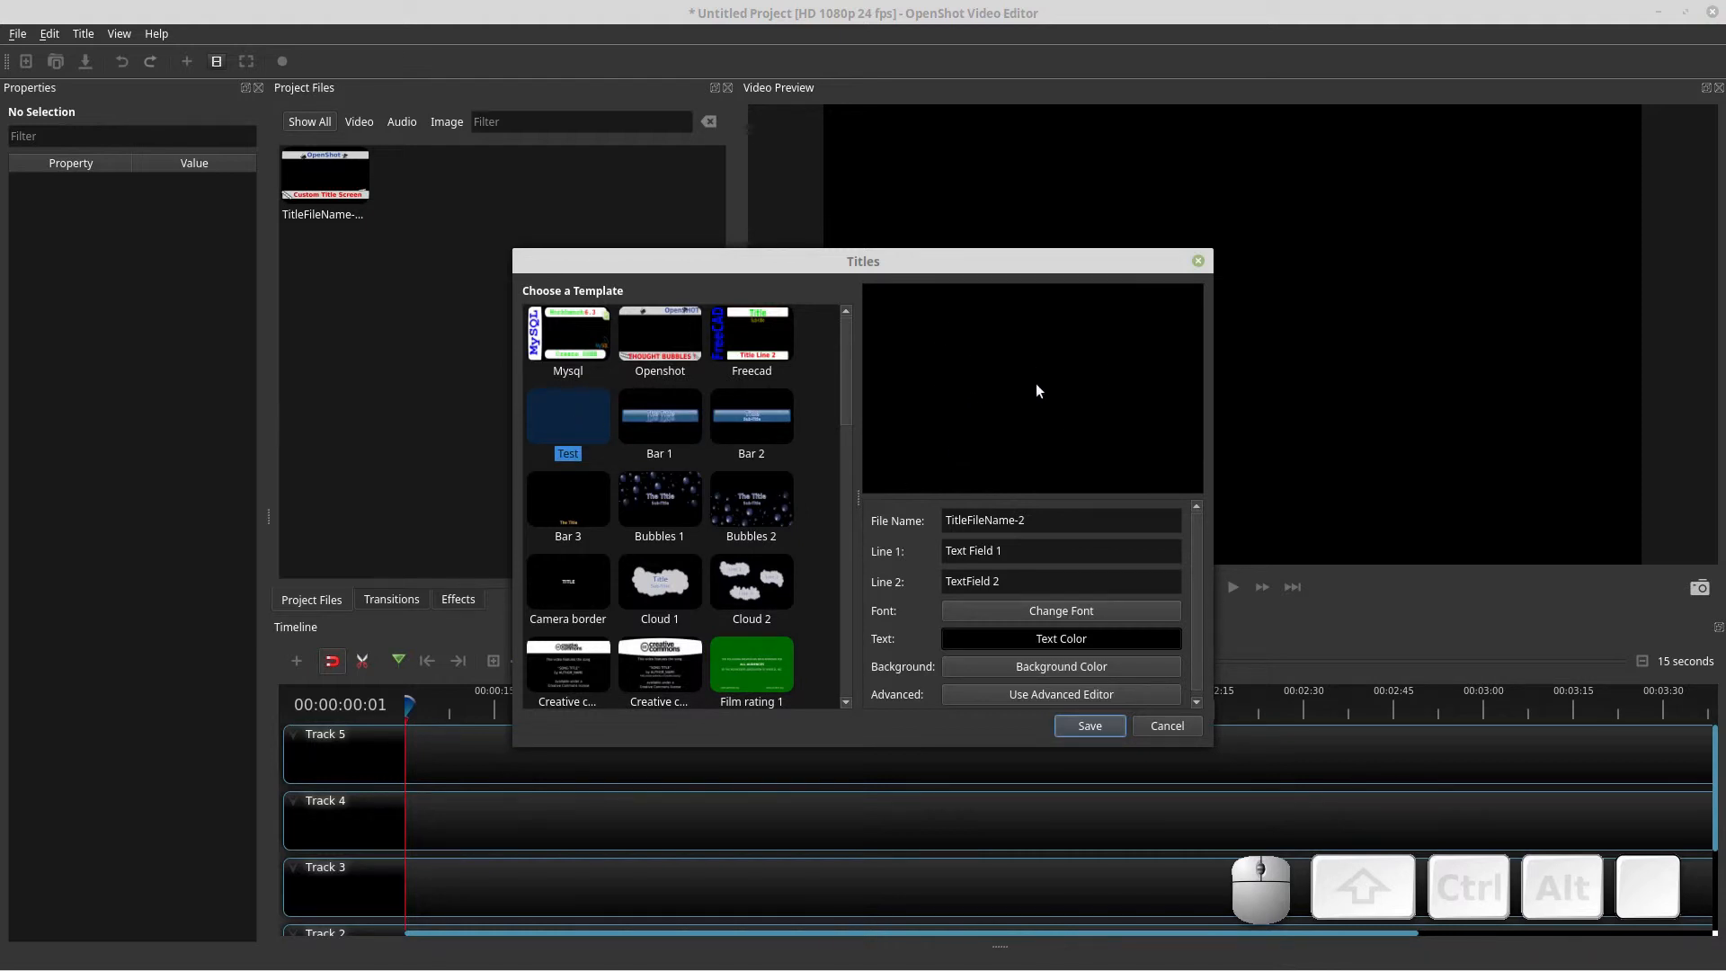
{"action": "scroll", "coordinate": [645, 414], "scroll_direction": "up", "scroll_amount": 5, "text": "alt"}
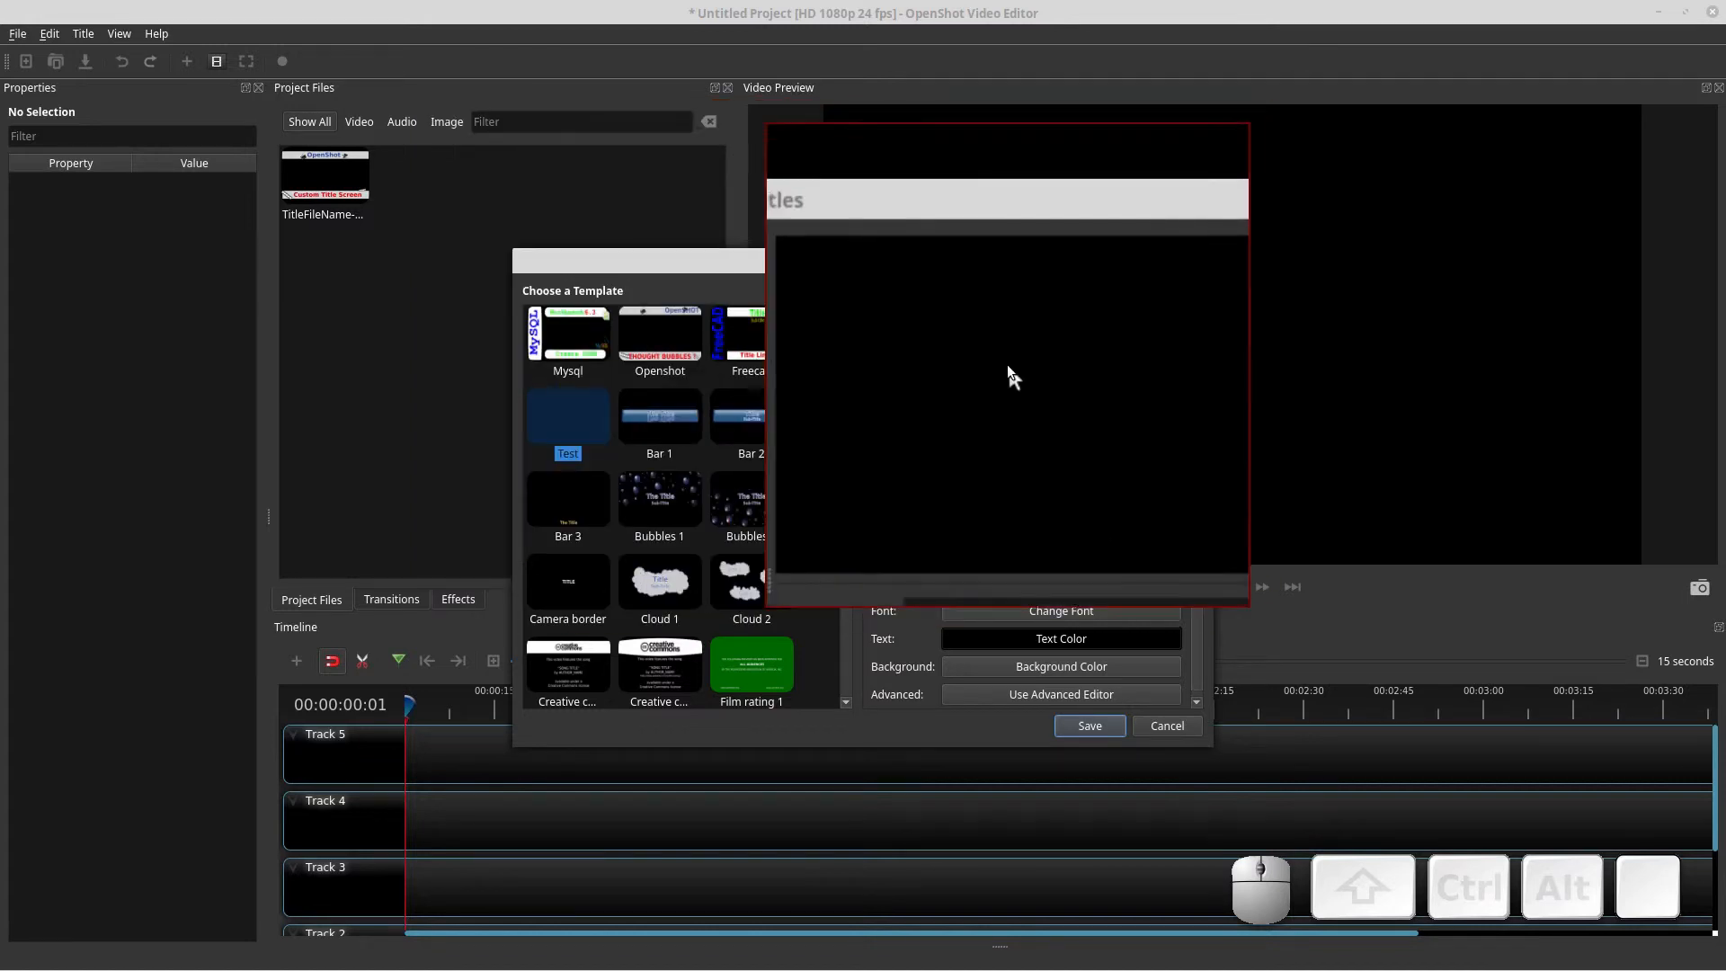
{"action": "scroll", "coordinate": [963, 390], "scroll_direction": "down", "scroll_amount": 2, "text": "alt"}
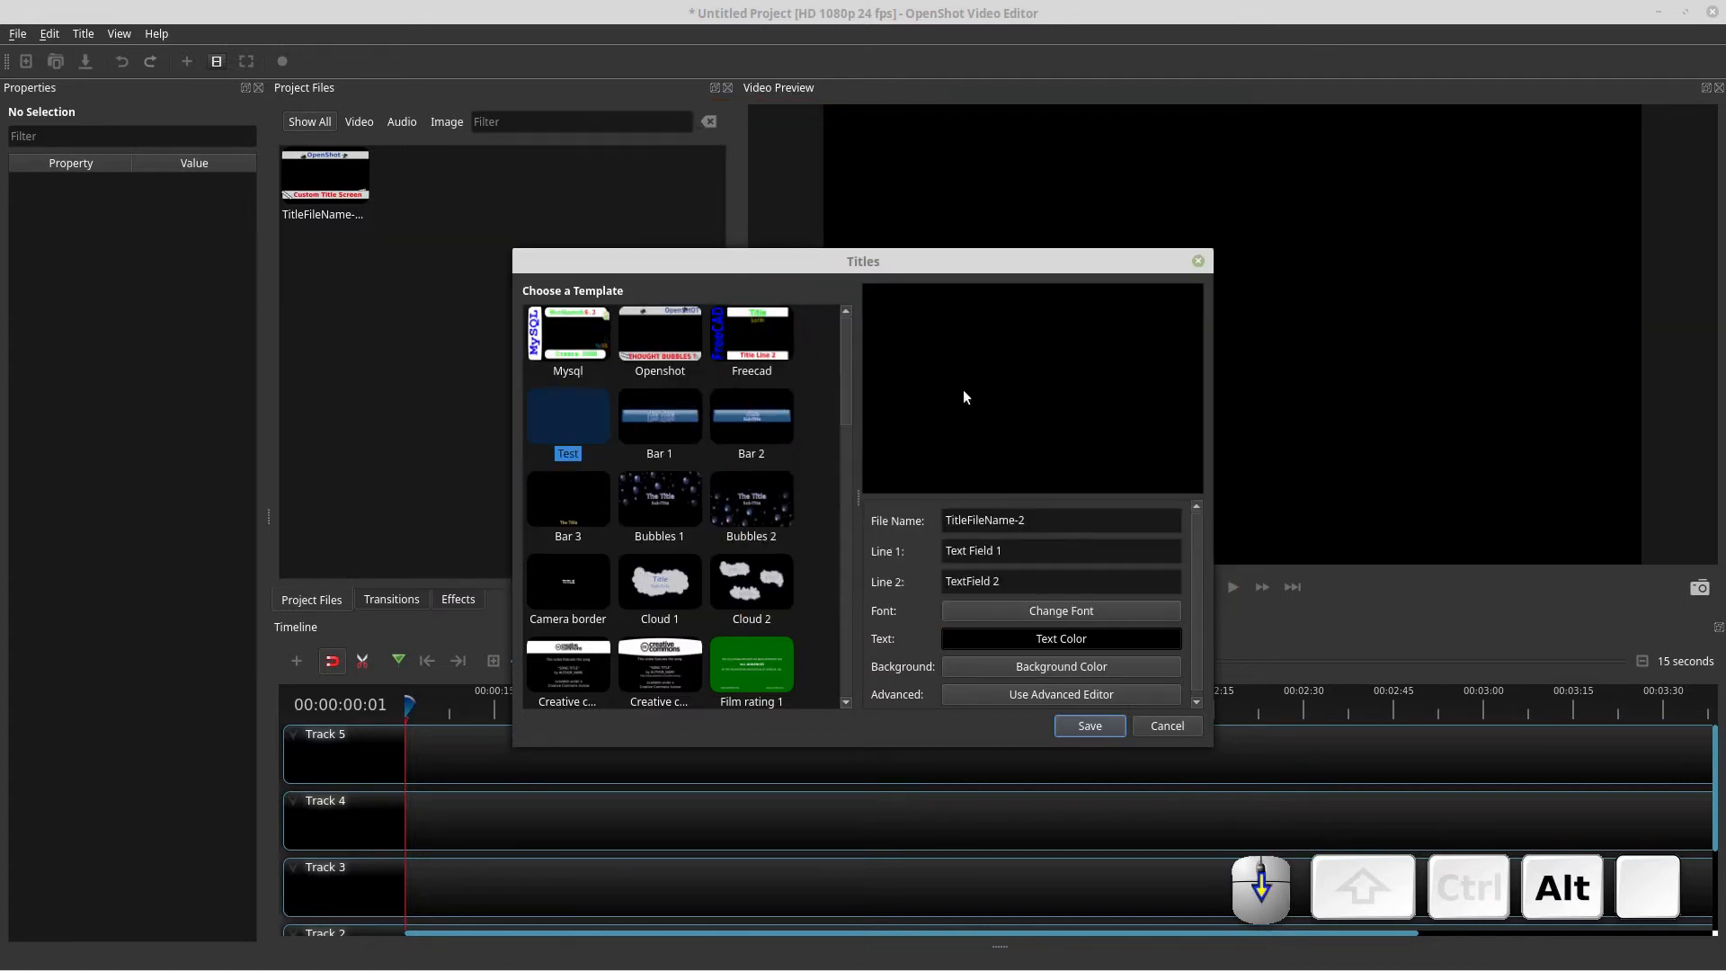
{"action": "left_click", "coordinate": [1089, 726]}
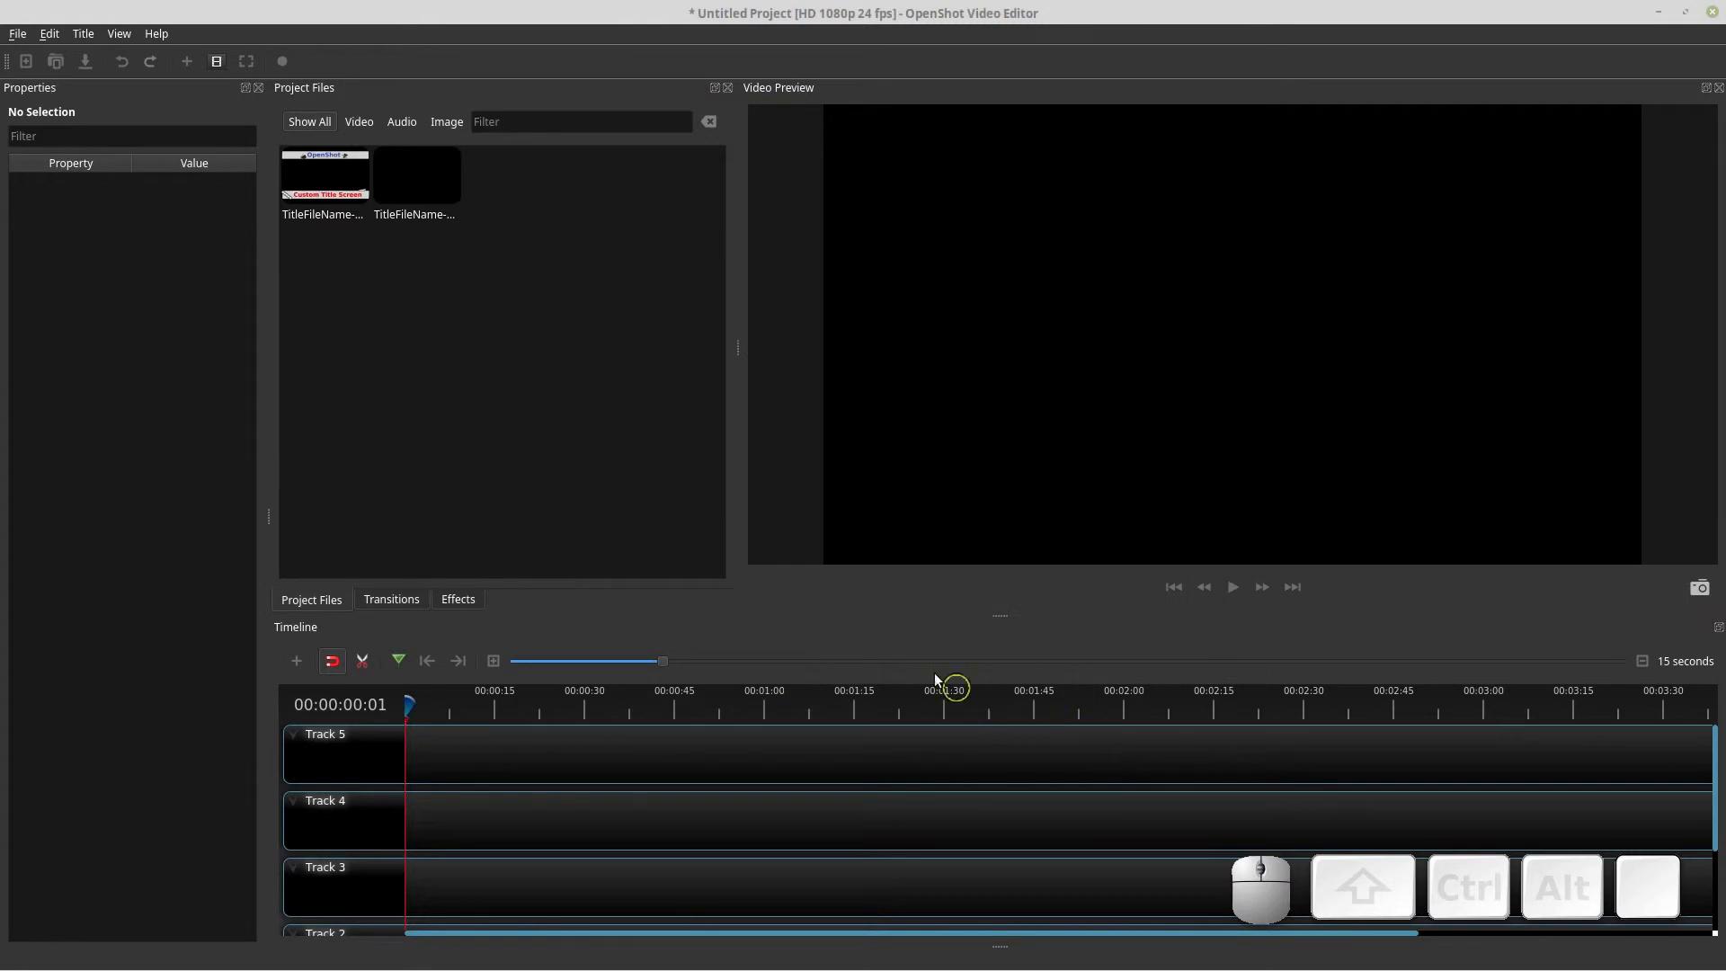
Open the new title for editing and launch it in the advanced editor
{"action": "left_click", "coordinate": [454, 175]}
{"action": "right_click", "coordinate": [409, 198]}
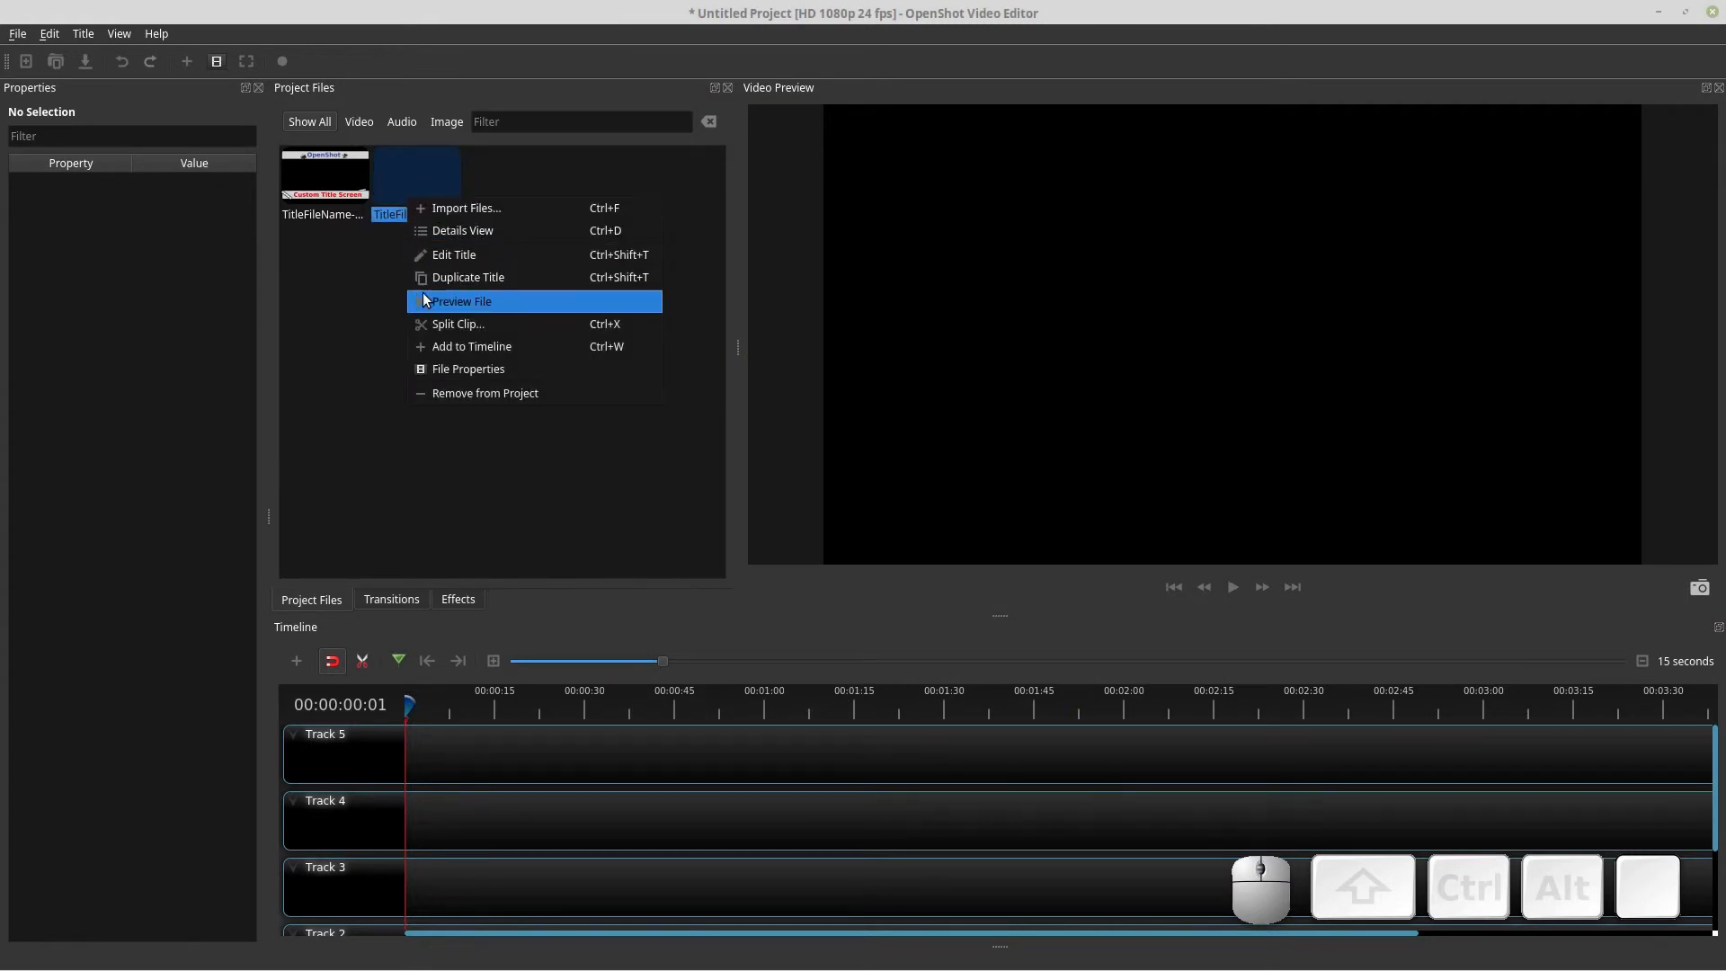
{"action": "left_click", "coordinate": [430, 255]}
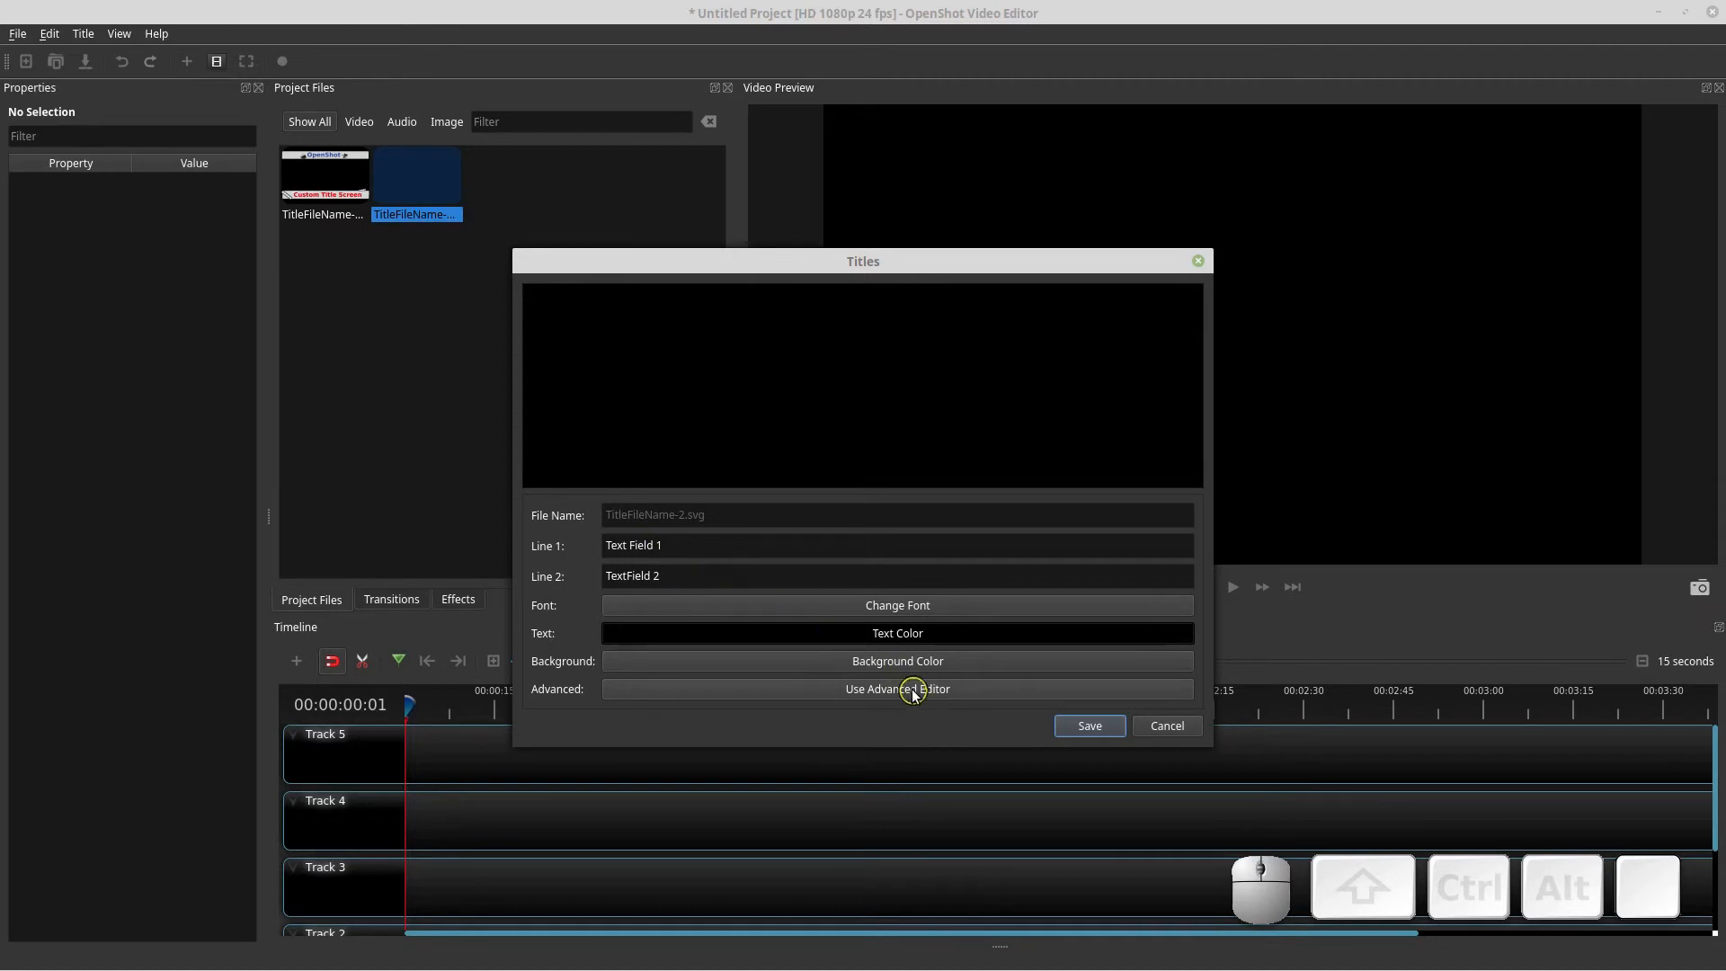
{"action": "left_click_drag", "start_coordinate": [878, 262], "coordinate": [912, 230]}
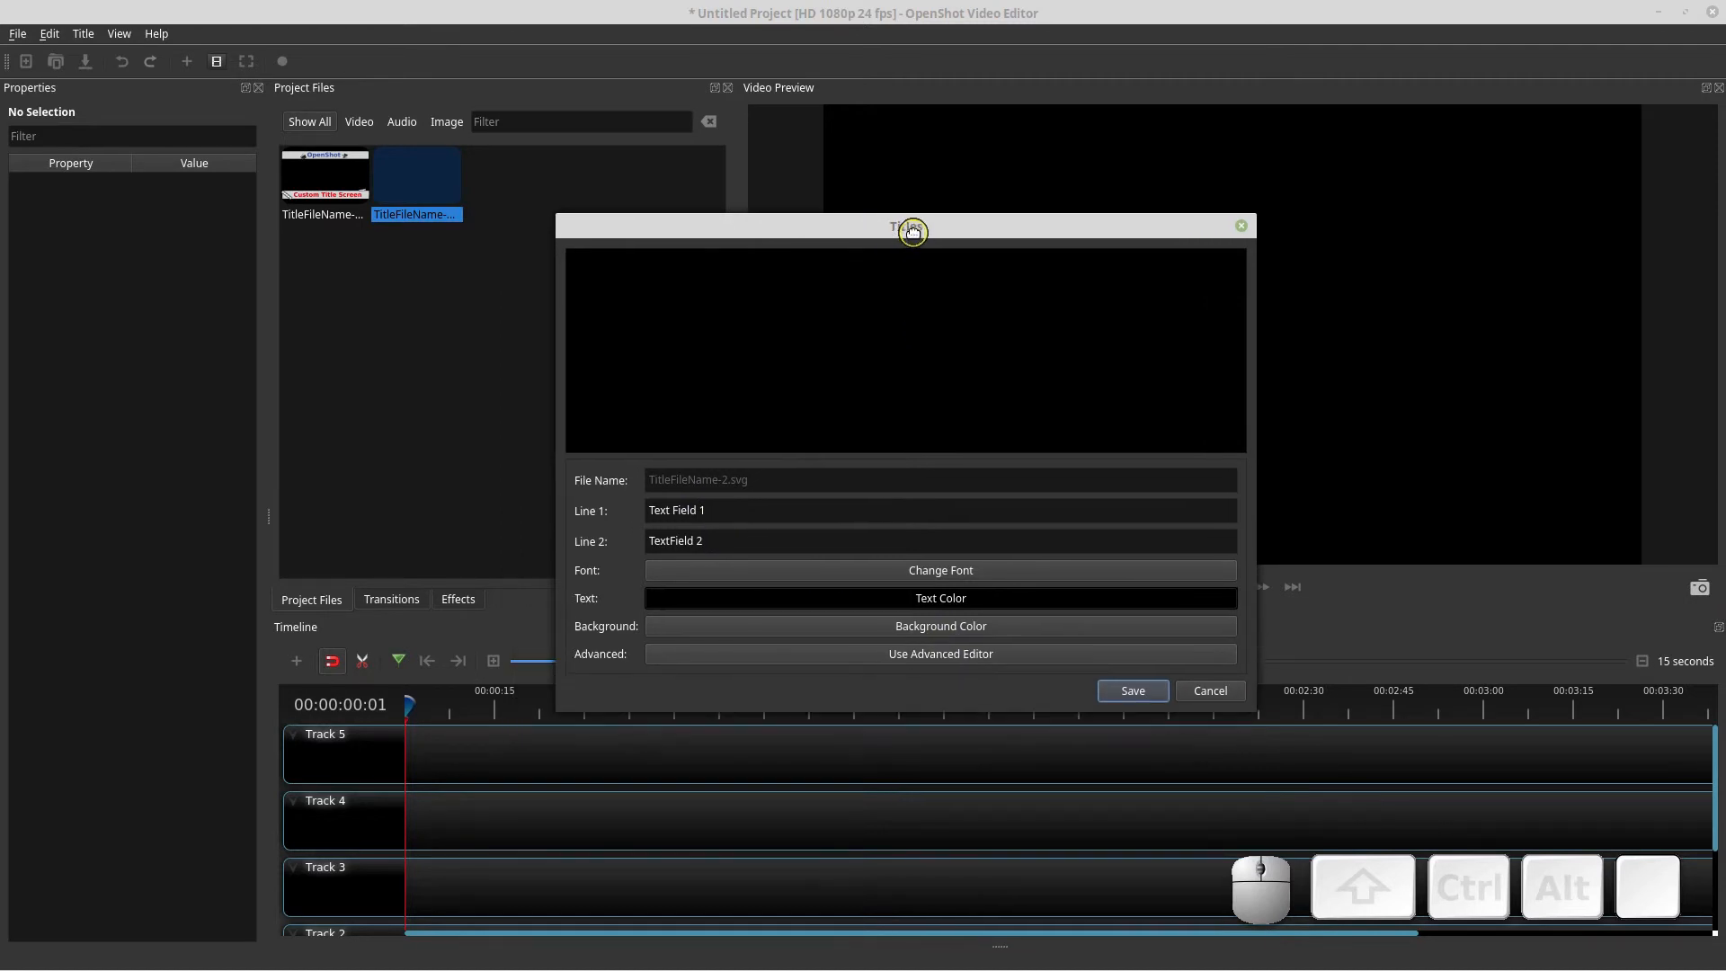
{"action": "left_click", "coordinate": [892, 653]}
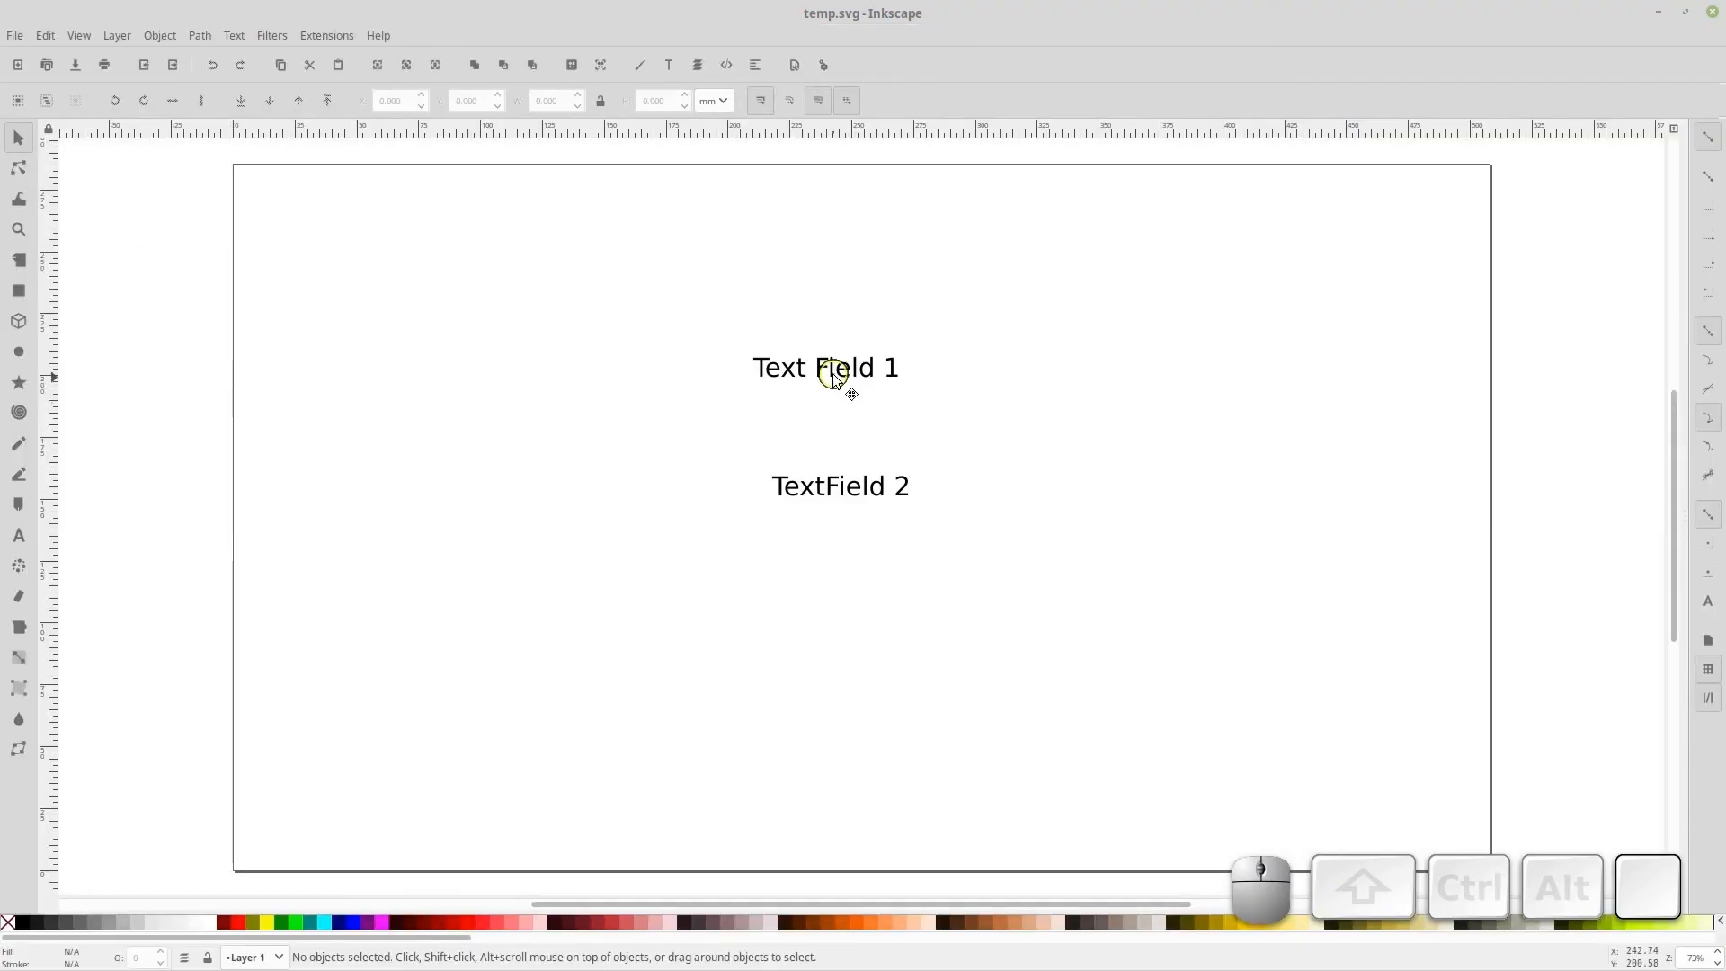
Select the text of Text Field 1 and color it red
{"action": "left_click", "coordinate": [833, 374]}
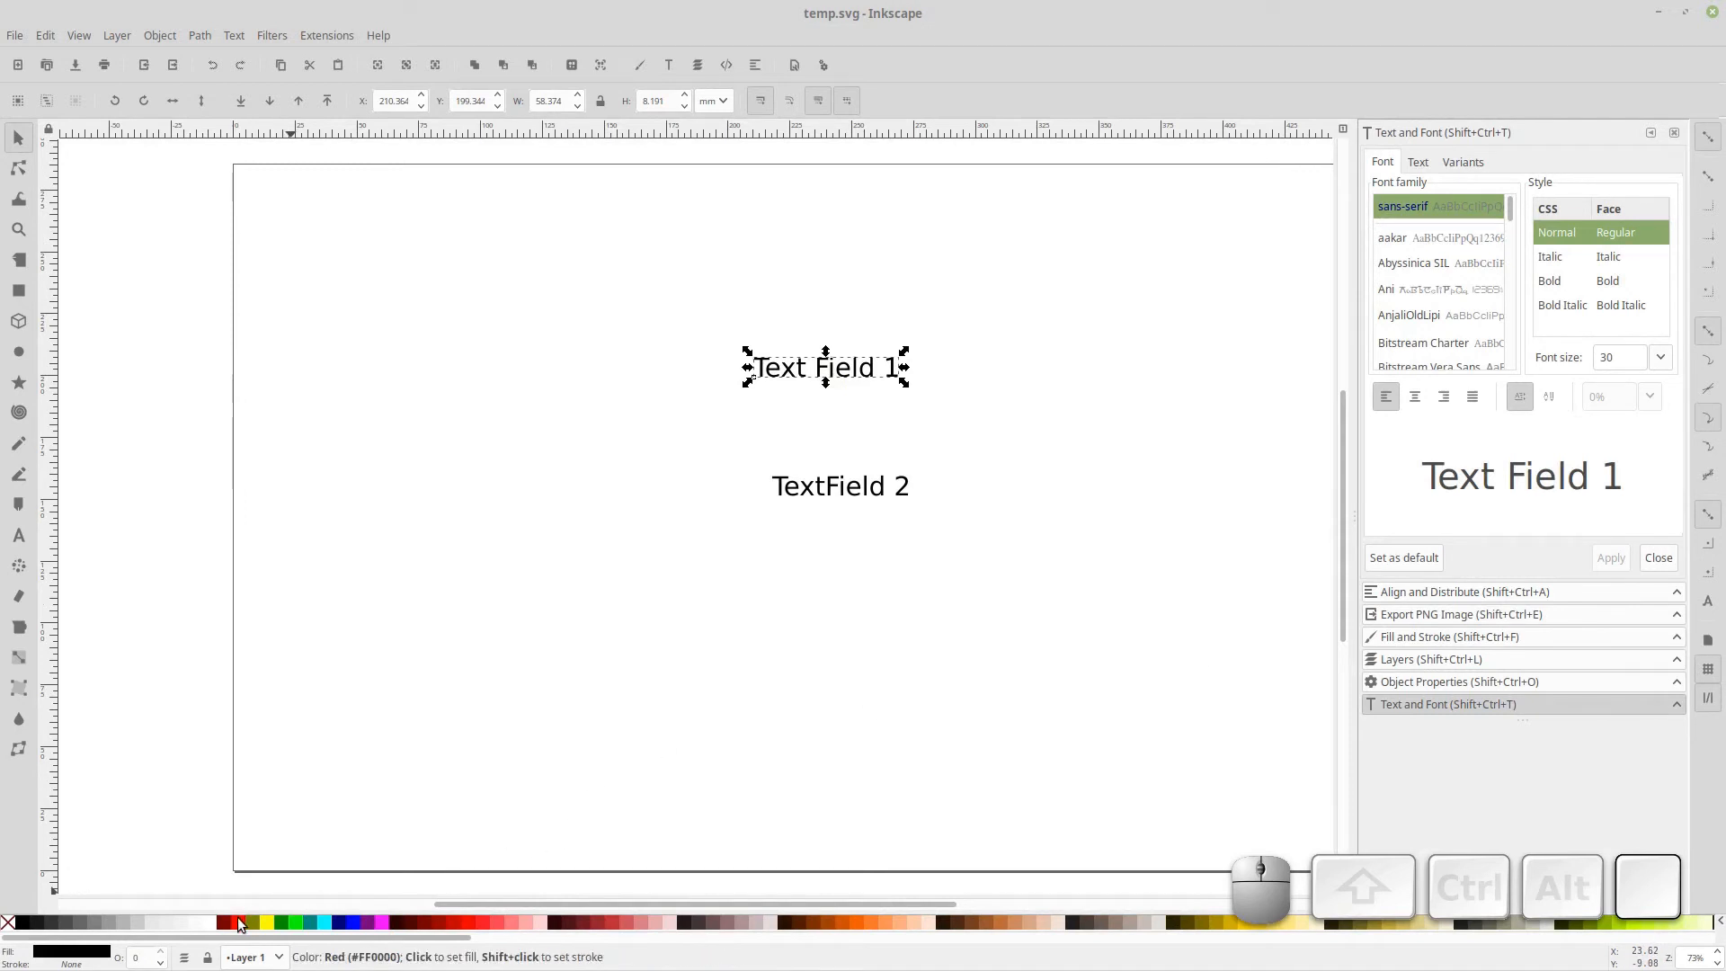
{"action": "left_click", "coordinate": [836, 368]}
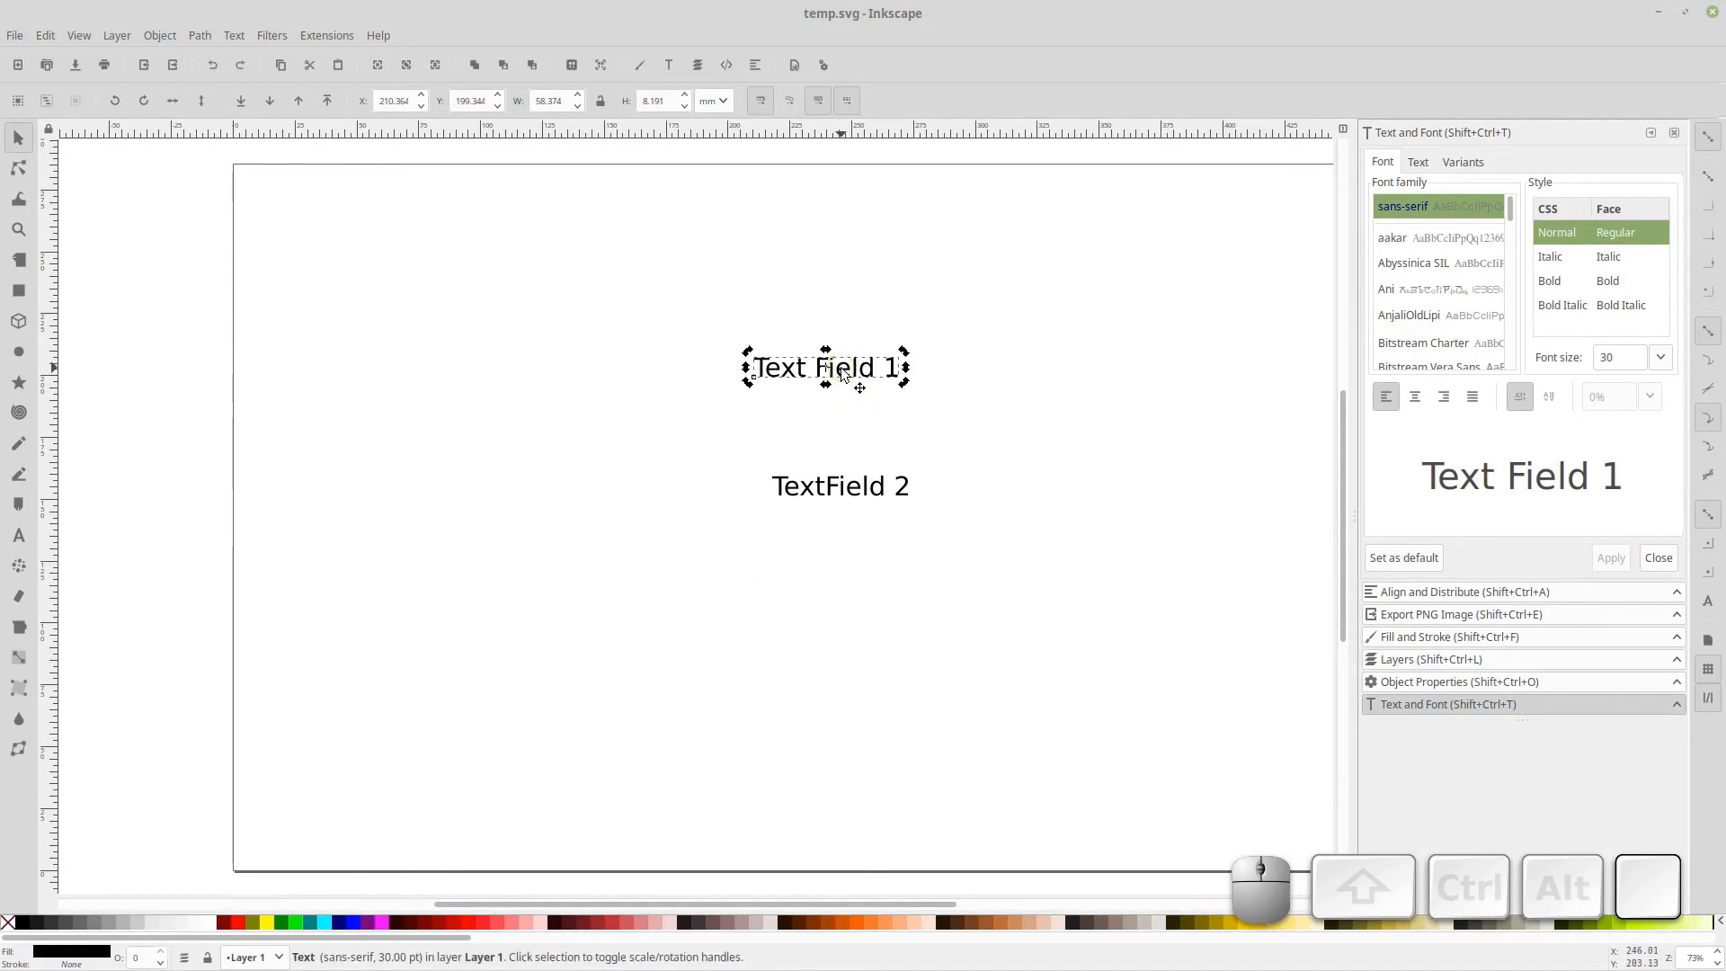
{"action": "double_click", "coordinate": [835, 368]}
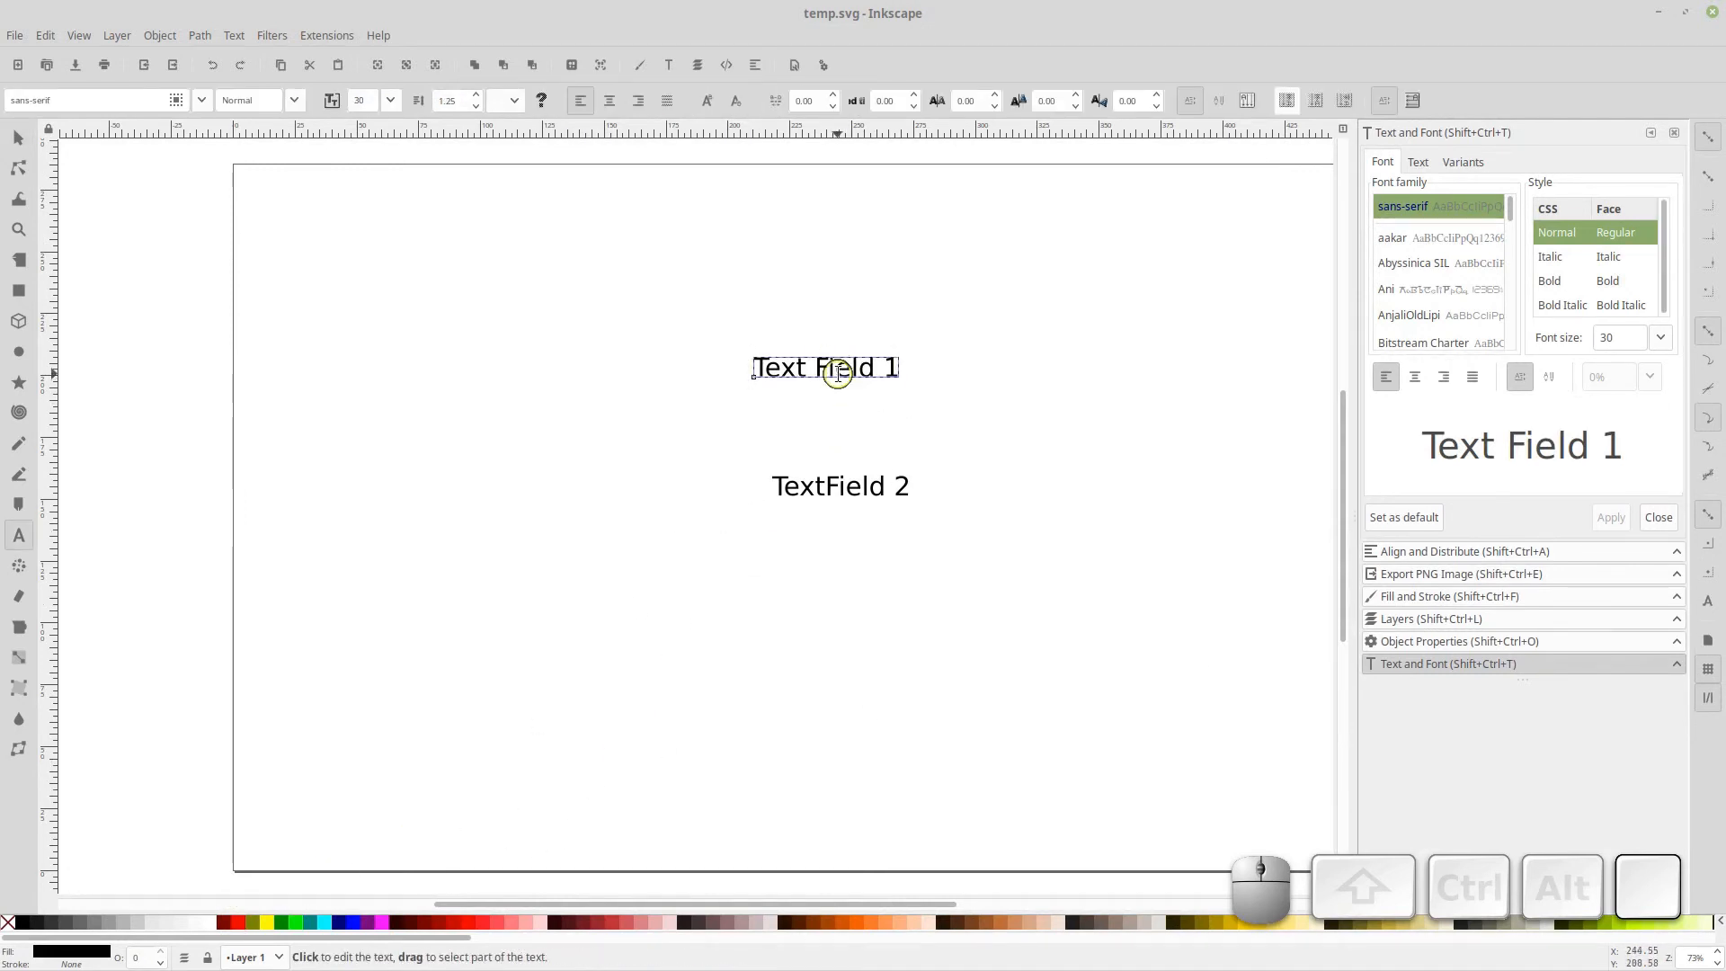
{"action": "triple_click", "coordinate": [837, 371]}
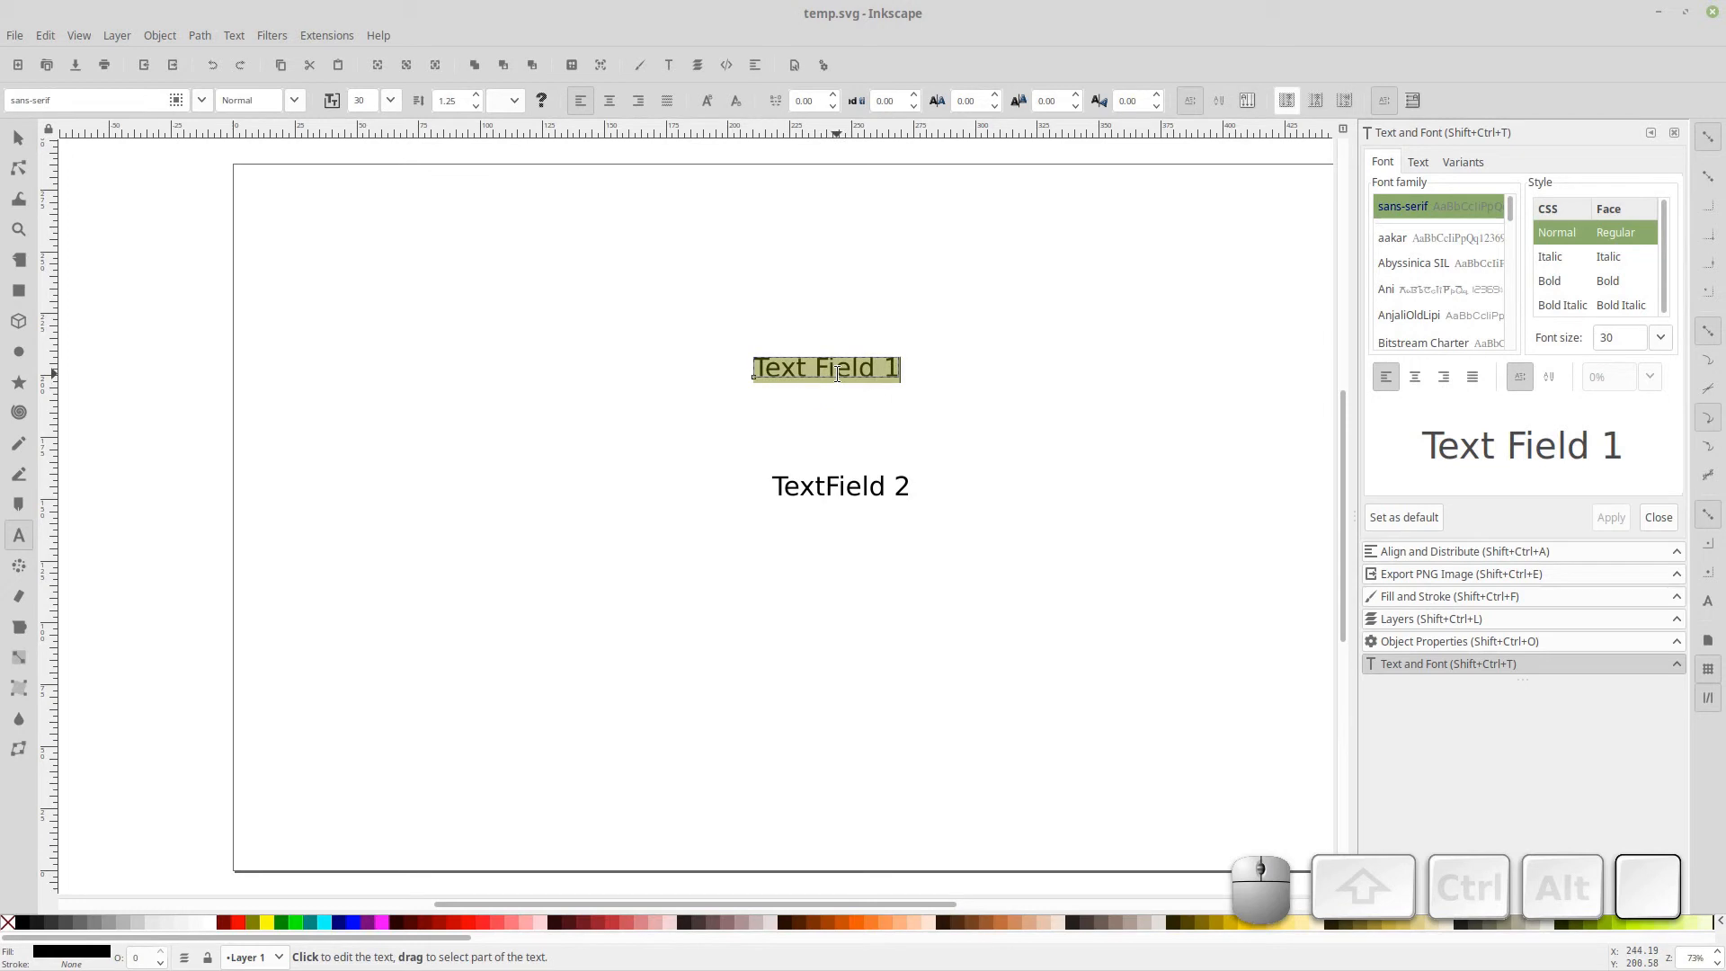
{"action": "left_click", "coordinate": [482, 921]}
Select the TextField 2 text and set its font size to 72
{"action": "left_click", "coordinate": [796, 526]}
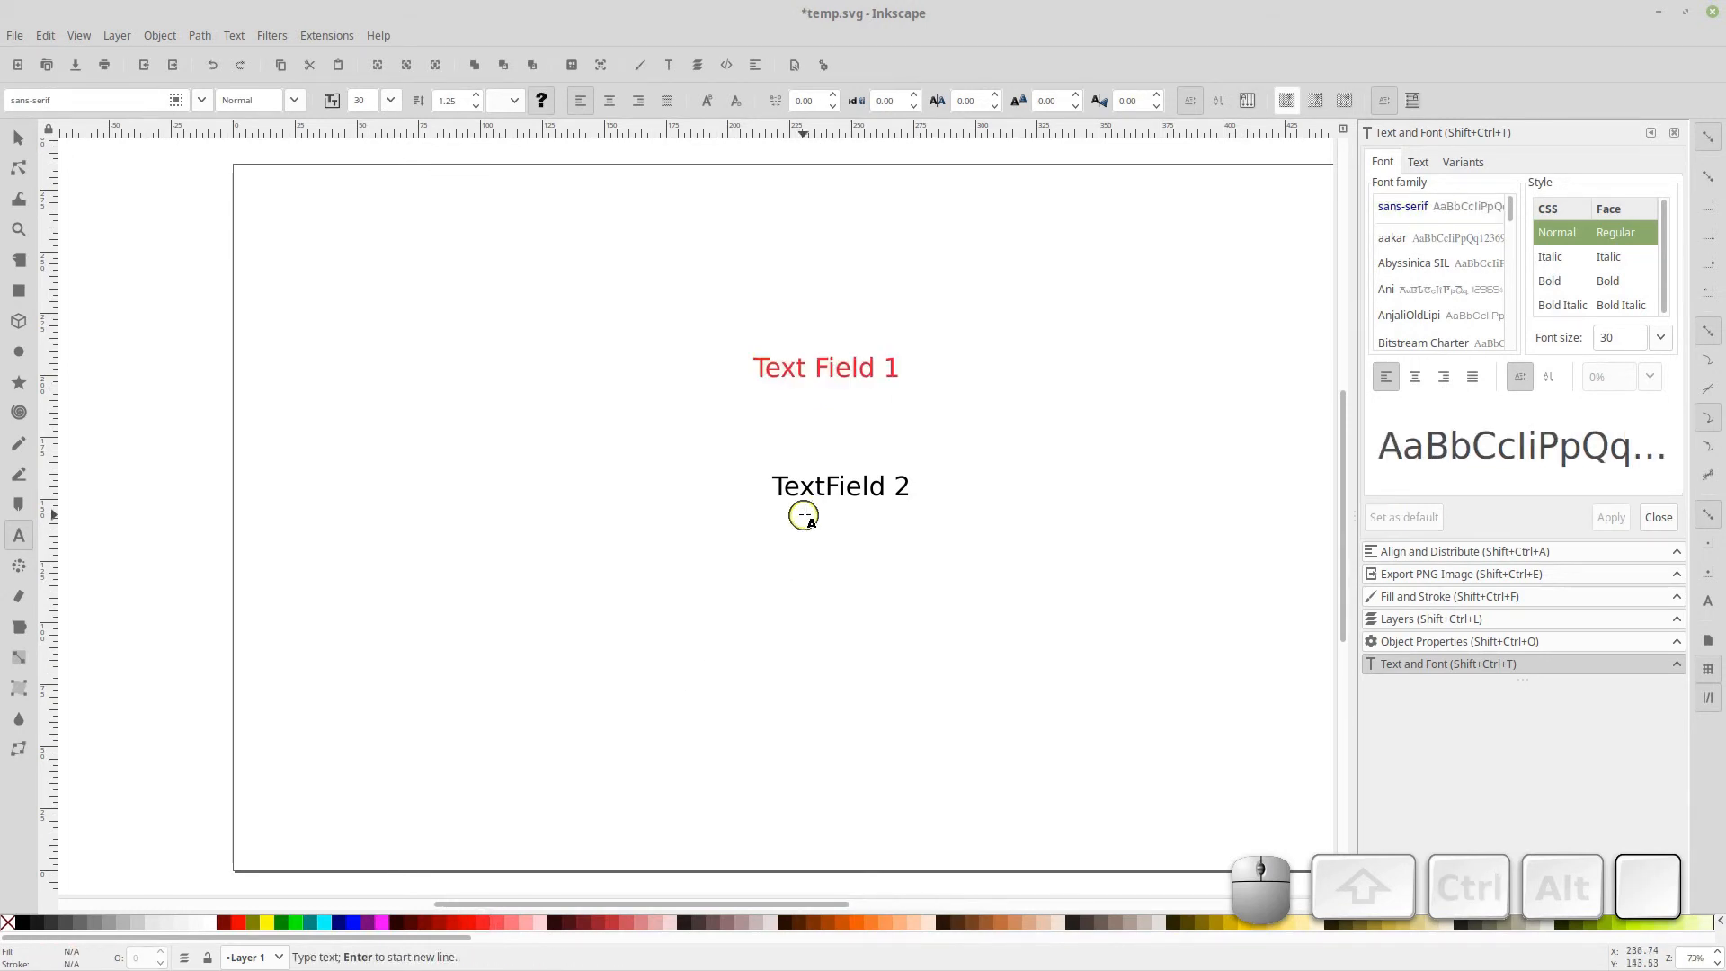
{"action": "left_click", "coordinate": [814, 492]}
{"action": "triple_click", "coordinate": [813, 492]}
{"action": "left_click", "coordinate": [390, 100]}
{"action": "left_click", "coordinate": [370, 699]}
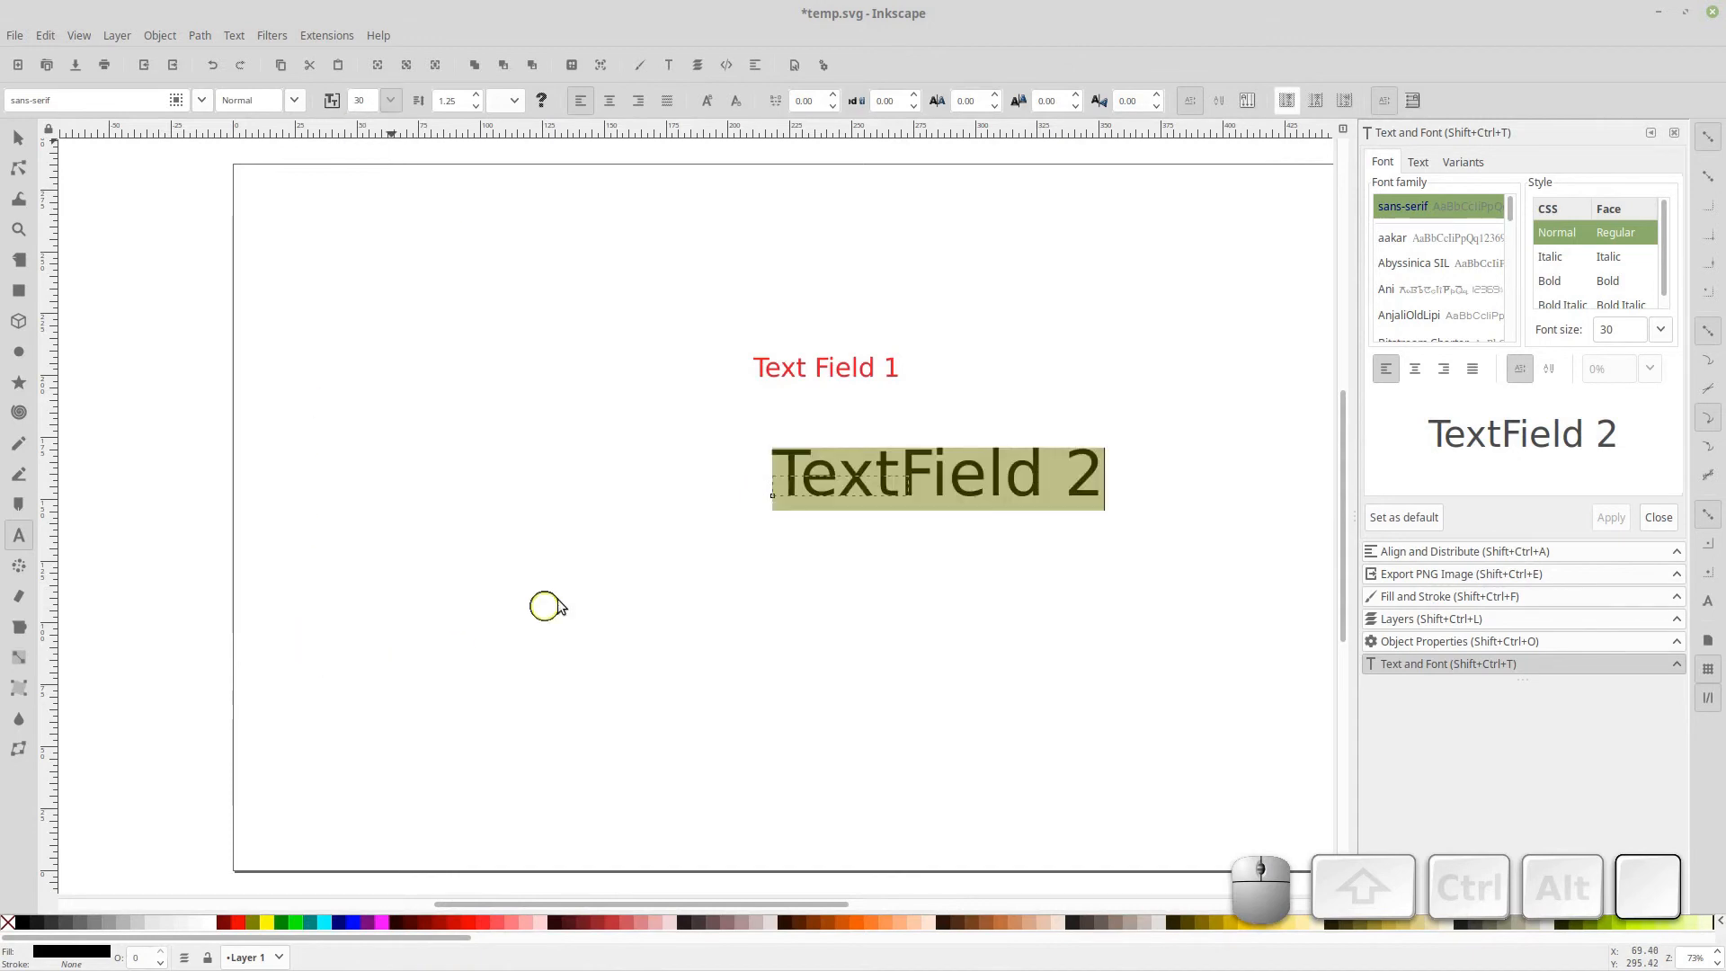
Select the Text Field 1 text and enlarge its font size
{"action": "left_click", "coordinate": [770, 368]}
{"action": "double_click", "coordinate": [778, 369]}
{"action": "left_click", "coordinate": [778, 369]}
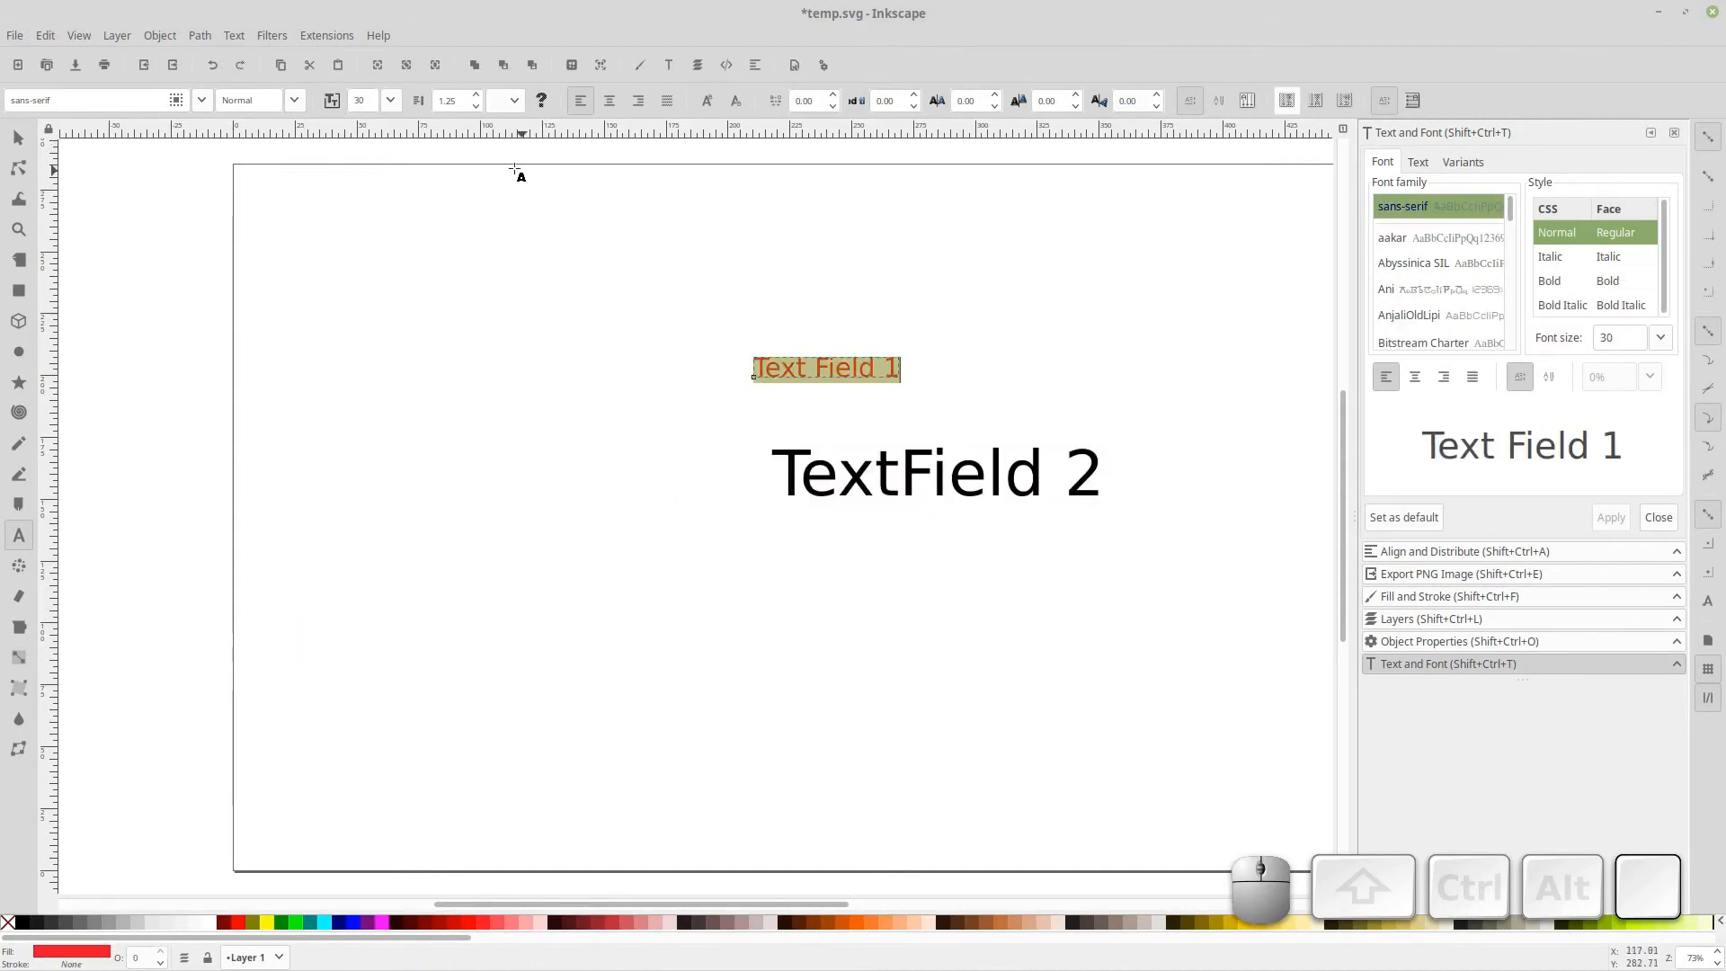
{"action": "left_click", "coordinate": [390, 103]}
{"action": "left_click", "coordinate": [378, 667]}
Select the TextField 2 text and color it blue
{"action": "left_click_drag", "start_coordinate": [773, 475], "coordinate": [1106, 476]}
{"action": "left_click", "coordinate": [353, 922]}
{"action": "left_click", "coordinate": [881, 640]}
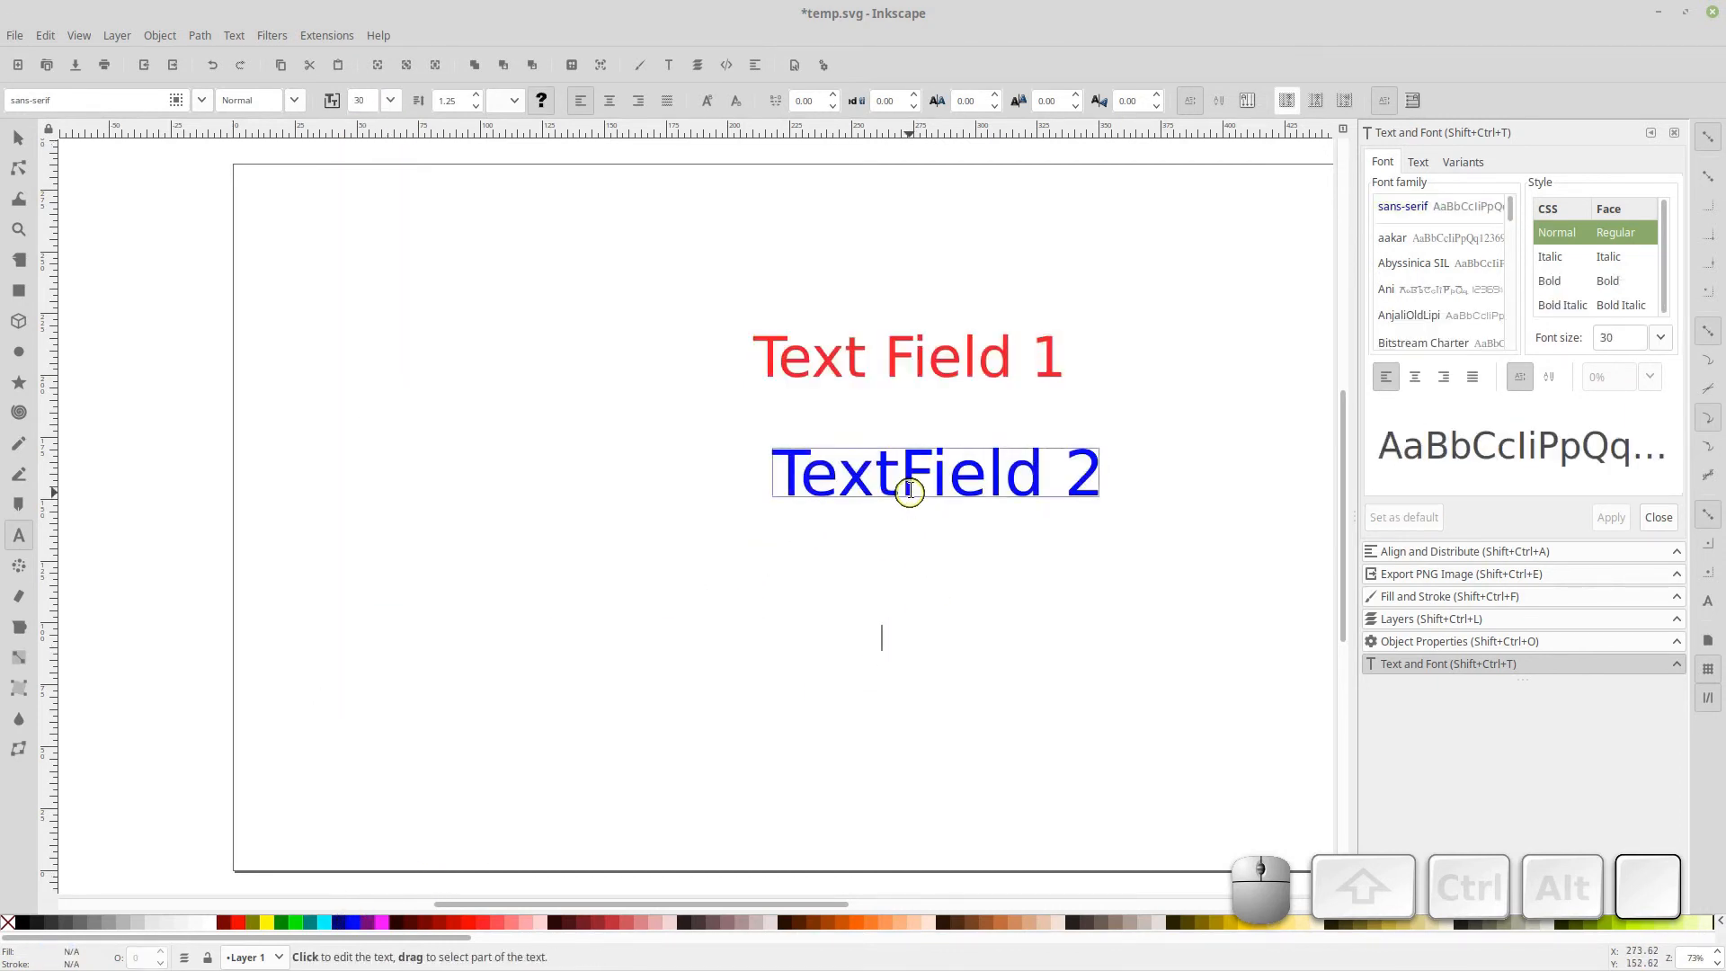
{"action": "left_click_drag", "start_coordinate": [910, 491], "coordinate": [837, 492]}
Move TextField 2 left to sit under Text Field 1 and save the file
{"action": "left_click", "coordinate": [17, 139]}
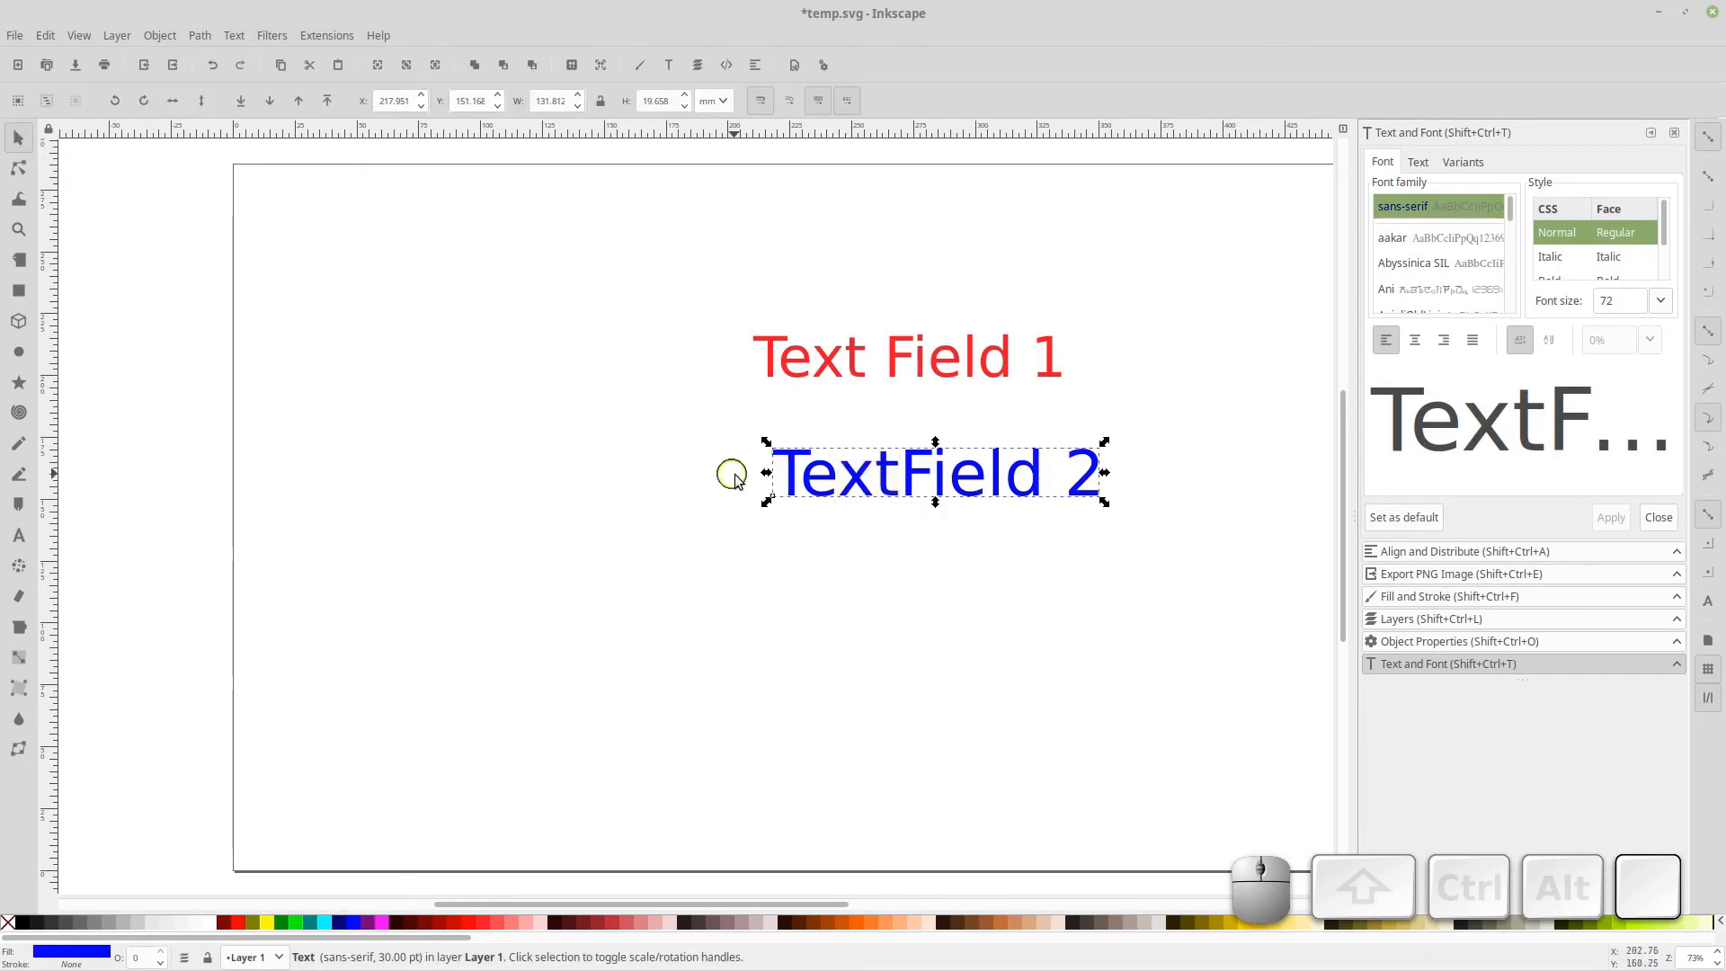
{"action": "mouse_move", "coordinate": [790, 482]}
{"action": "left_mouse_down"}
{"action": "mouse_move", "coordinate": [759, 482]}
{"action": "mouse_move", "coordinate": [767, 500]}
{"action": "left_mouse_up"}
{"action": "left_click", "coordinate": [1294, 504]}
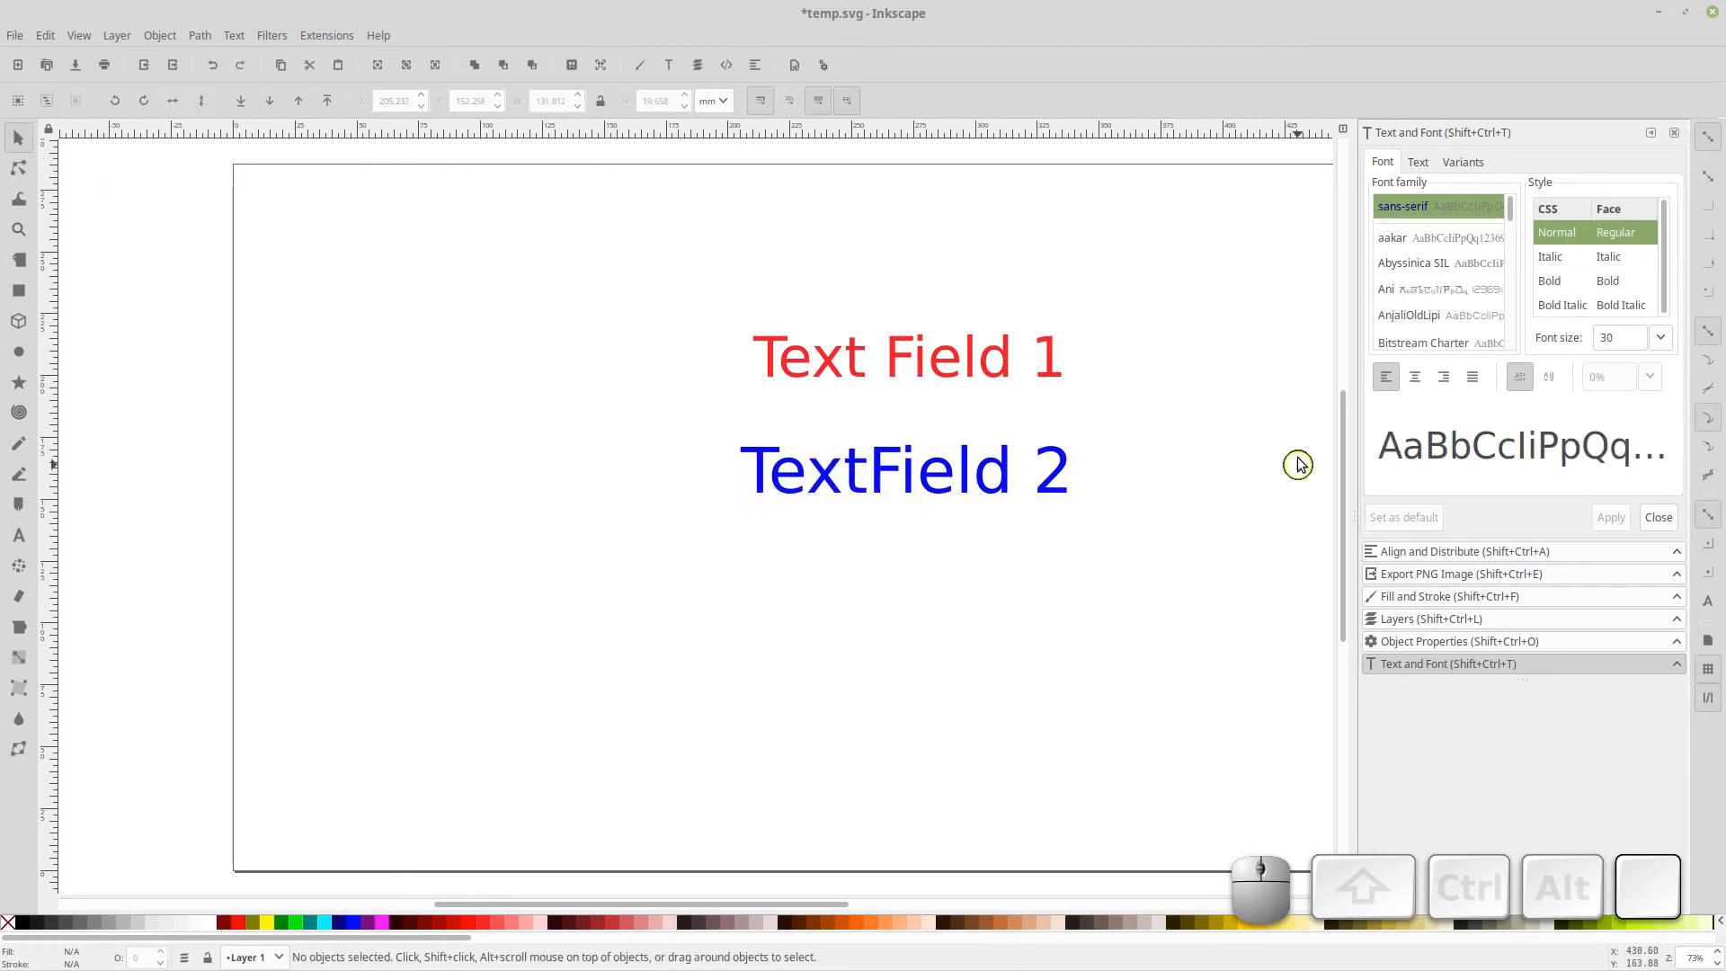
{"action": "left_click", "coordinate": [75, 65]}
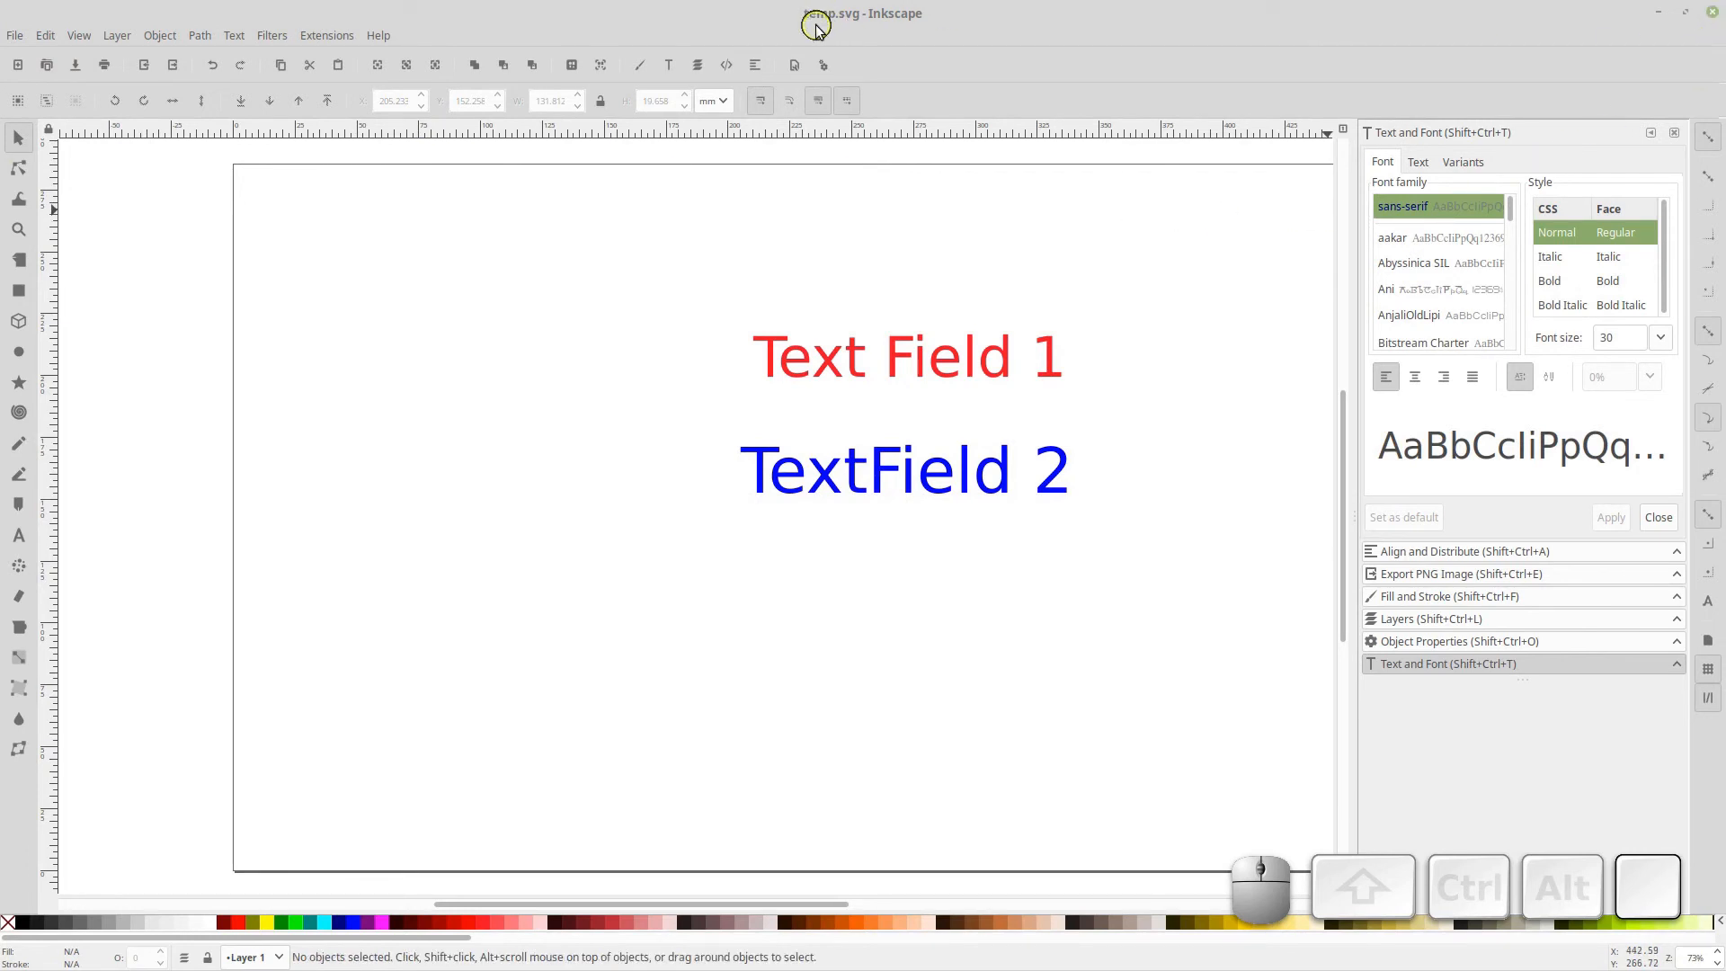
Switch to OpenShot, change the new title's second line to Some Title, and save the title
{"action": "left_click", "coordinate": [1713, 11]}
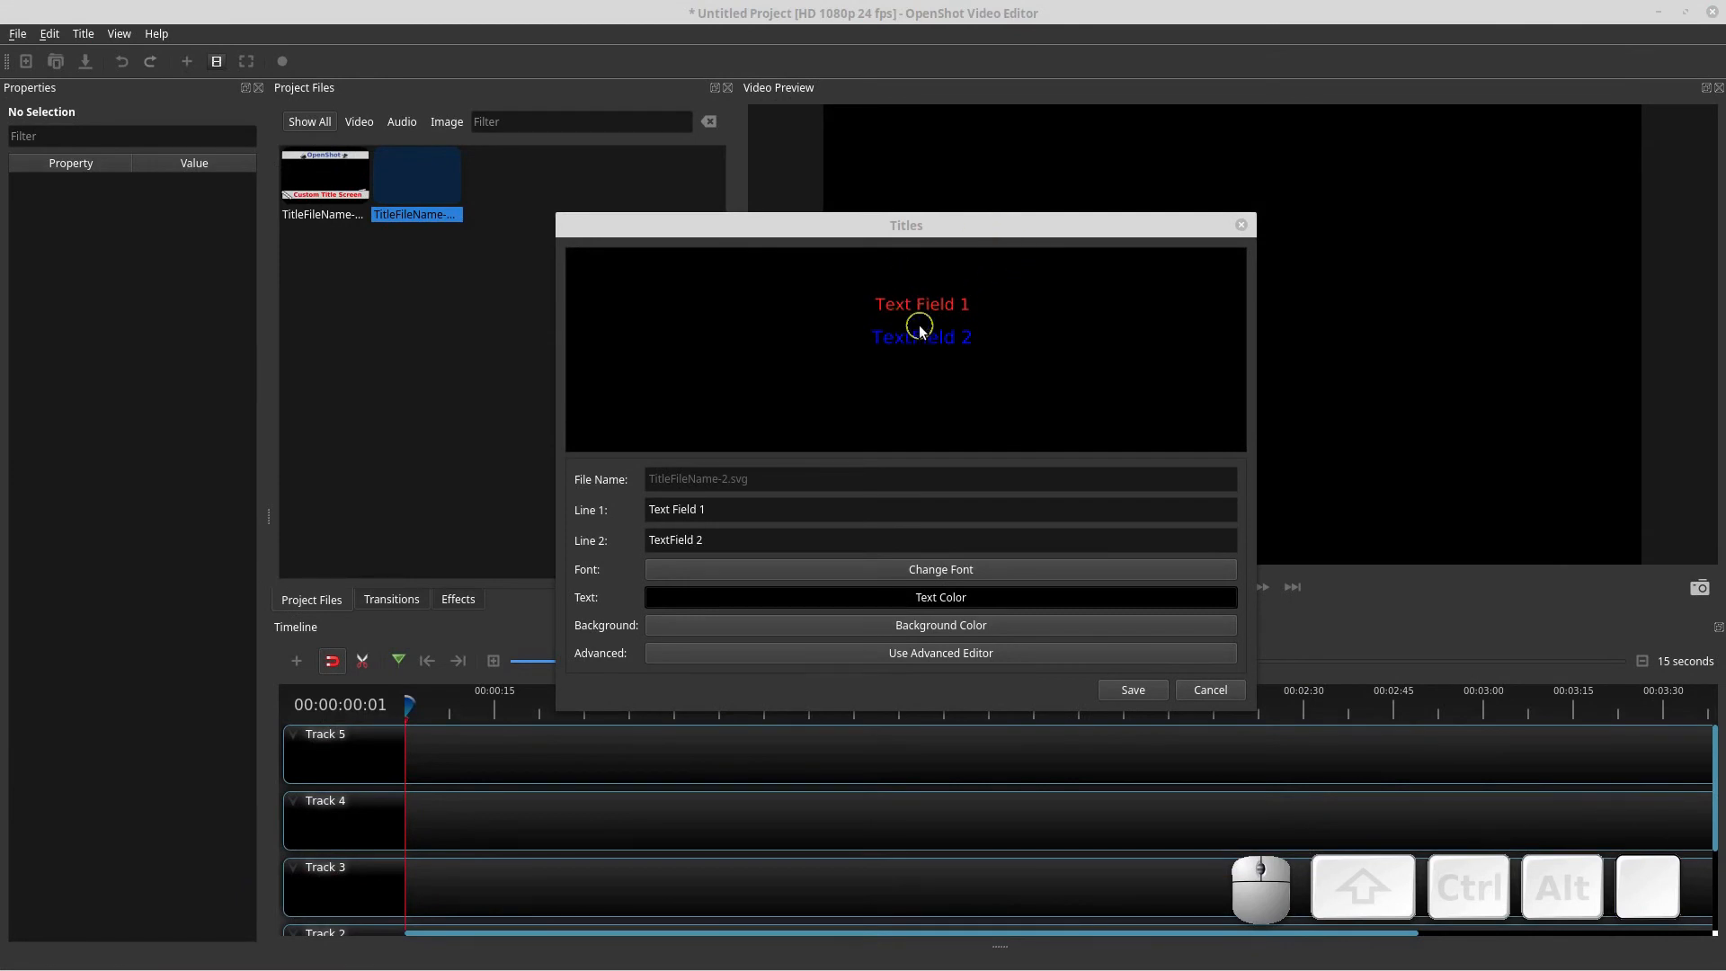
{"action": "triple_click", "coordinate": [722, 542]}
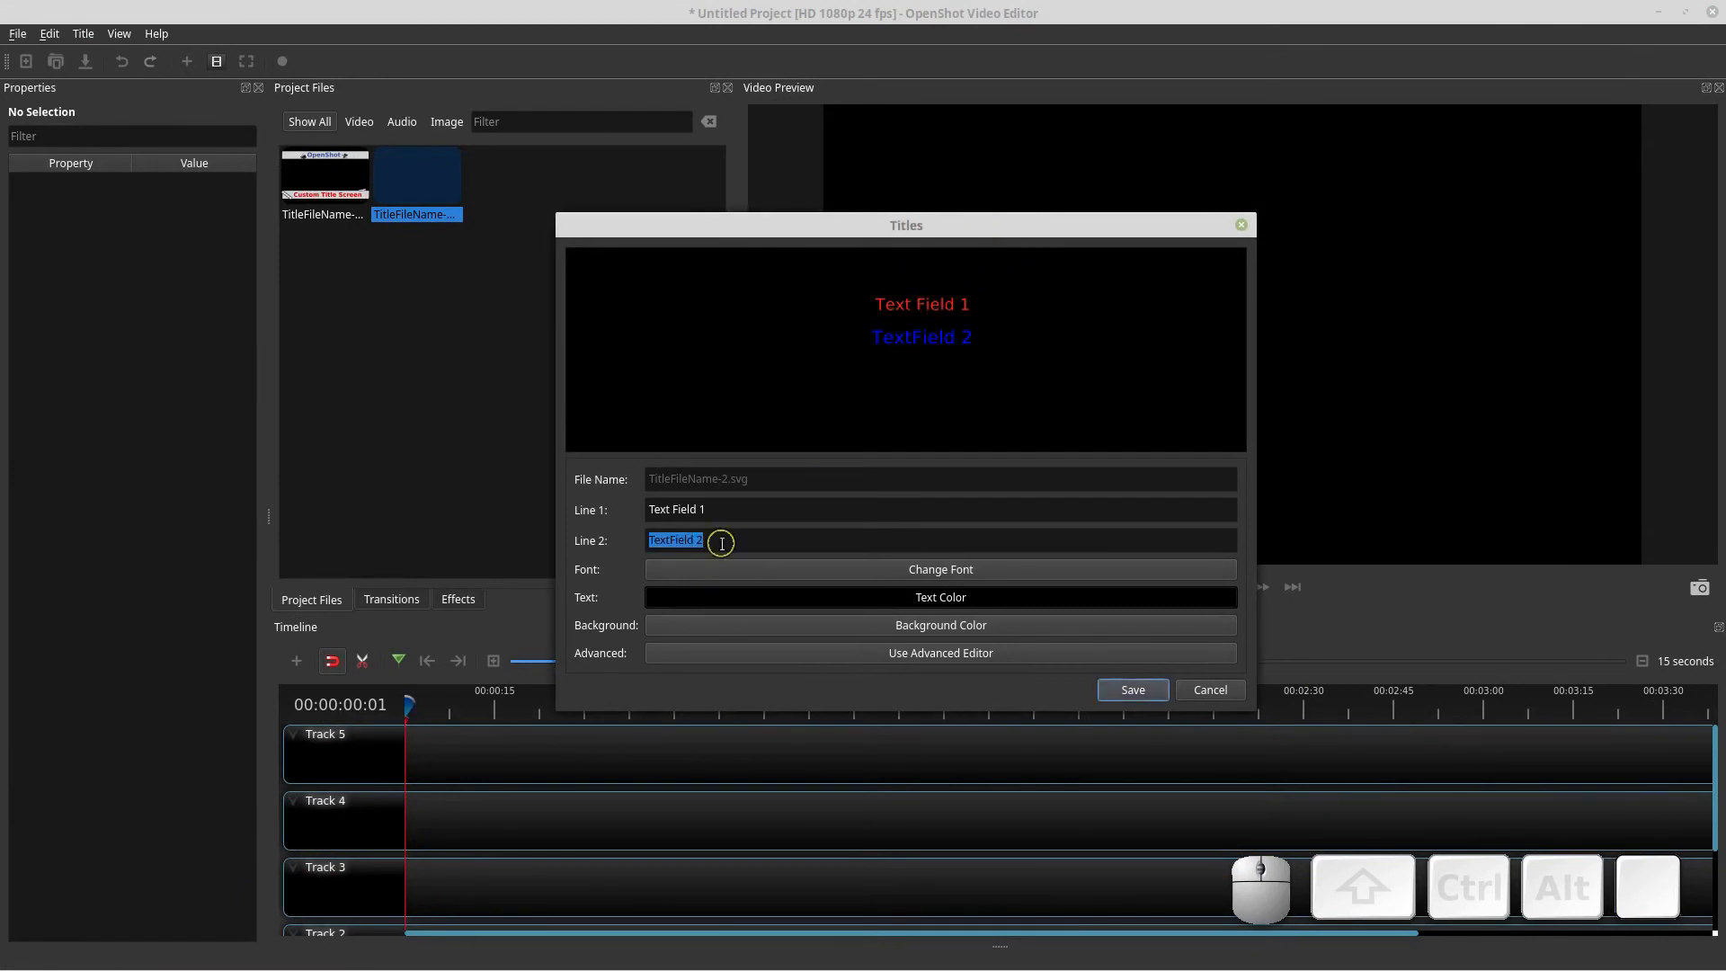
{"action": "type", "text": "Some Title"}
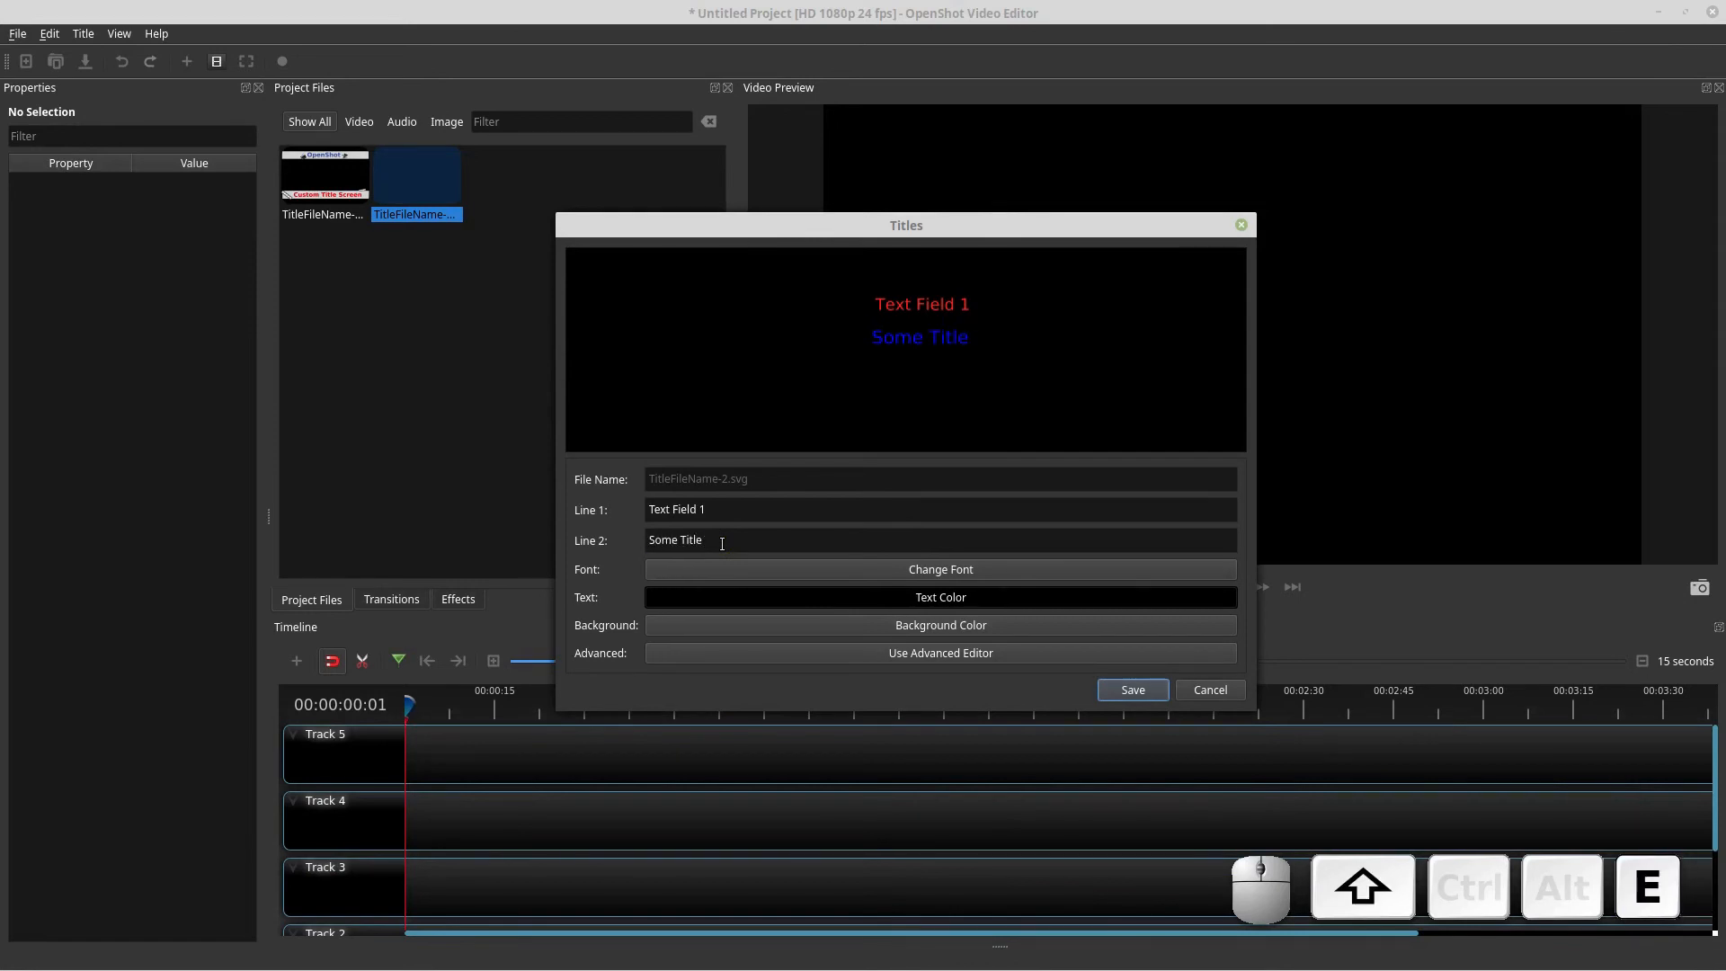
{"action": "left_click", "coordinate": [1129, 688]}
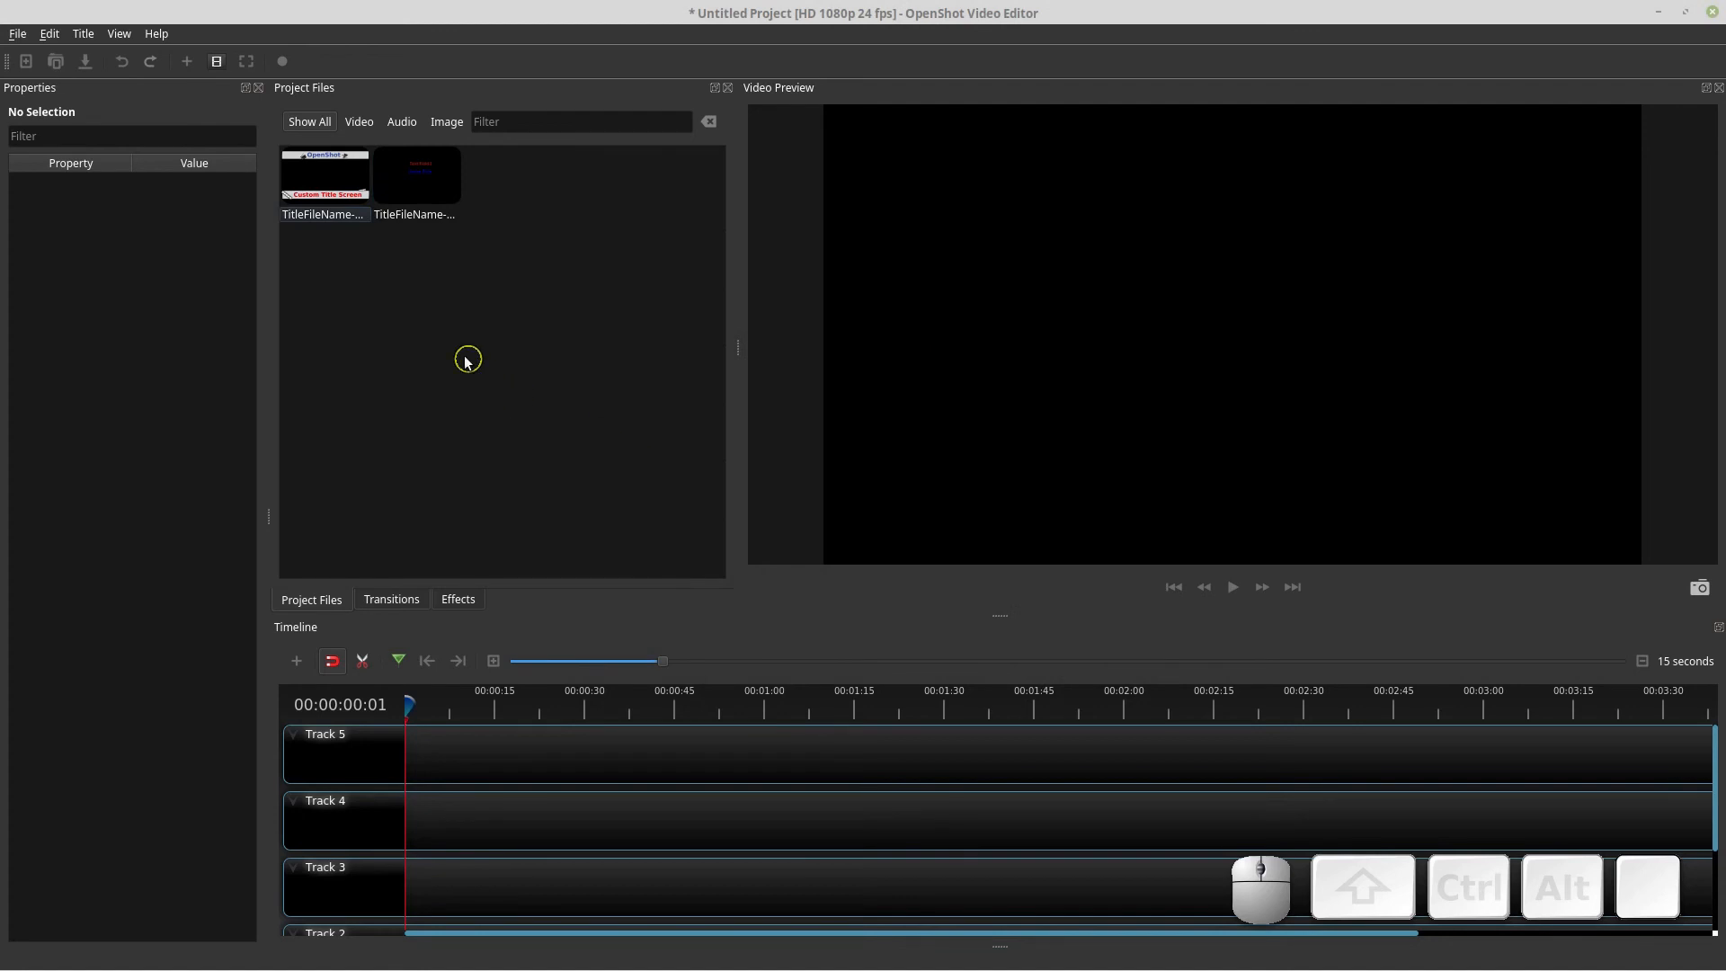
Open the first title, TitleFileName-1, in the title editor to examine its text lines, then cancel
{"action": "left_click", "coordinate": [333, 186]}
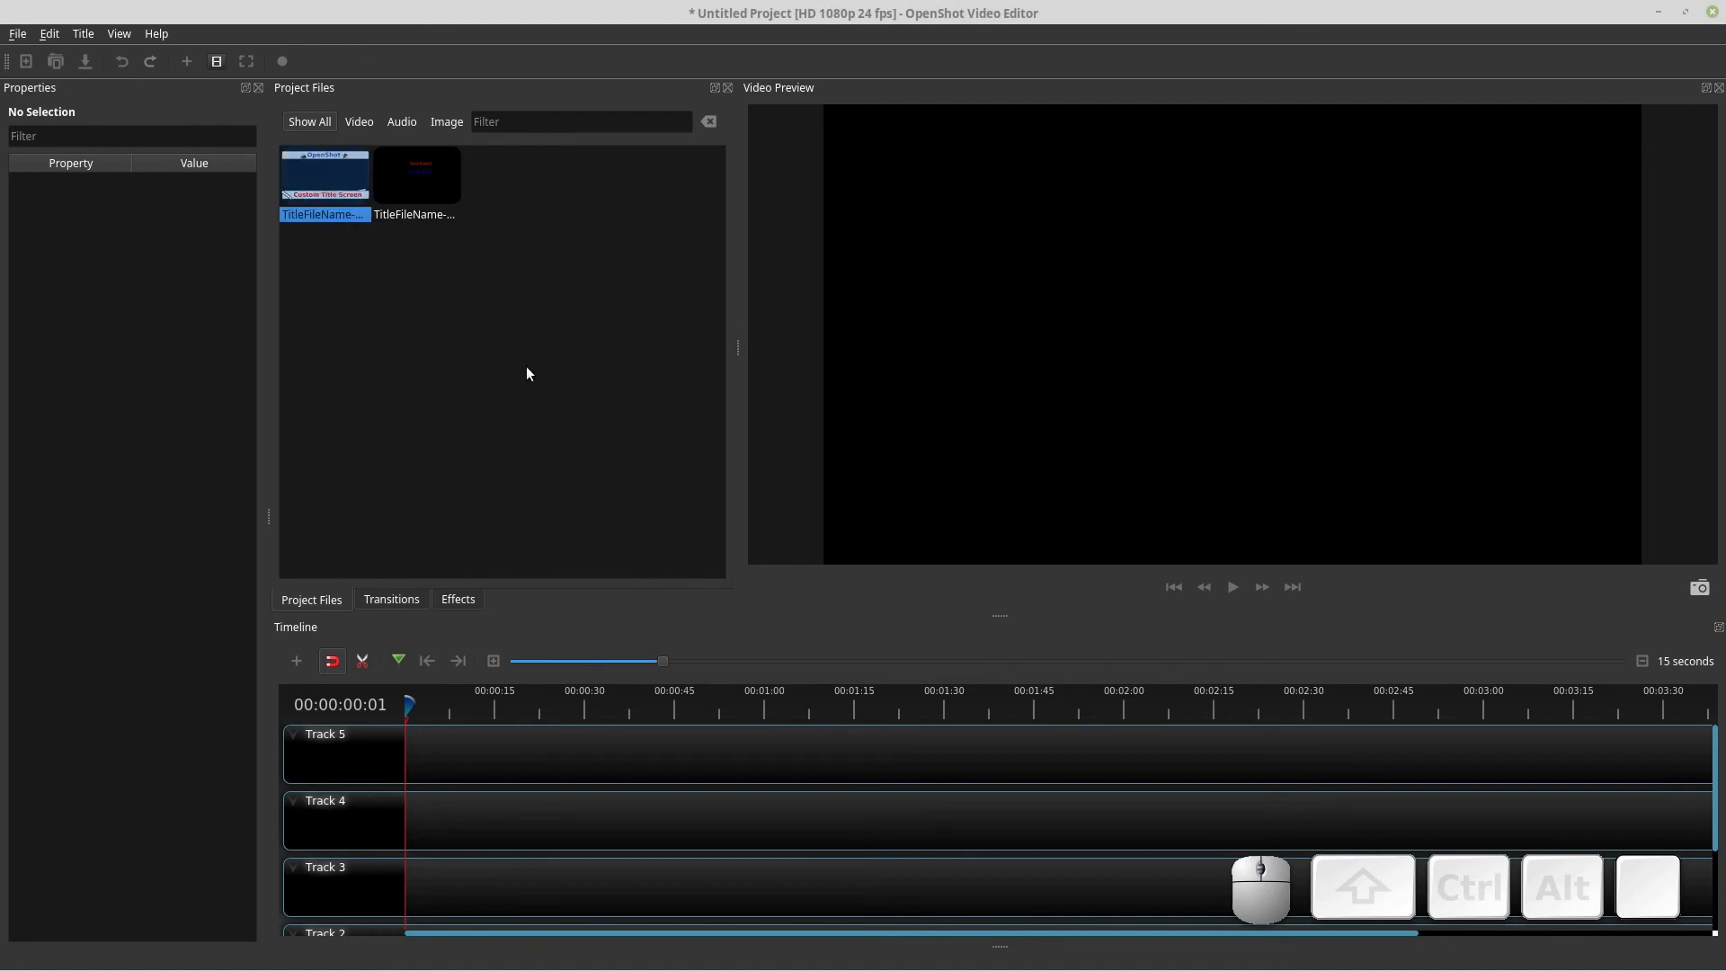
{"action": "left_click", "coordinate": [425, 205]}
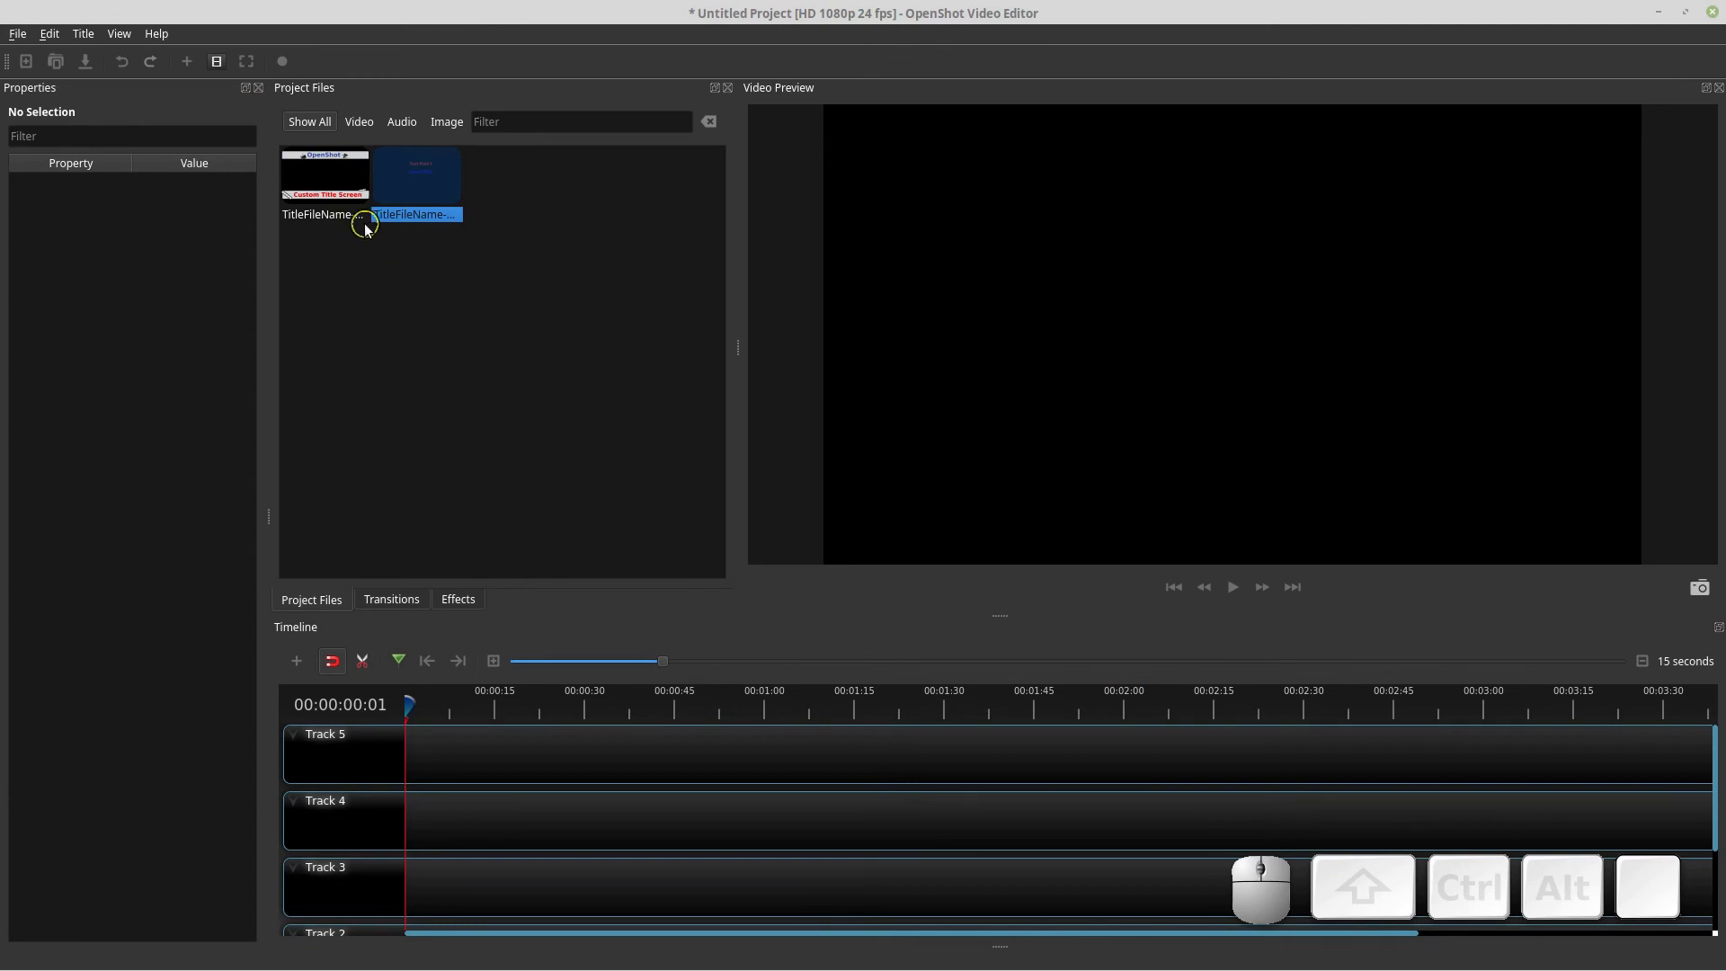
{"action": "left_click", "coordinate": [354, 186]}
{"action": "right_click", "coordinate": [356, 188]}
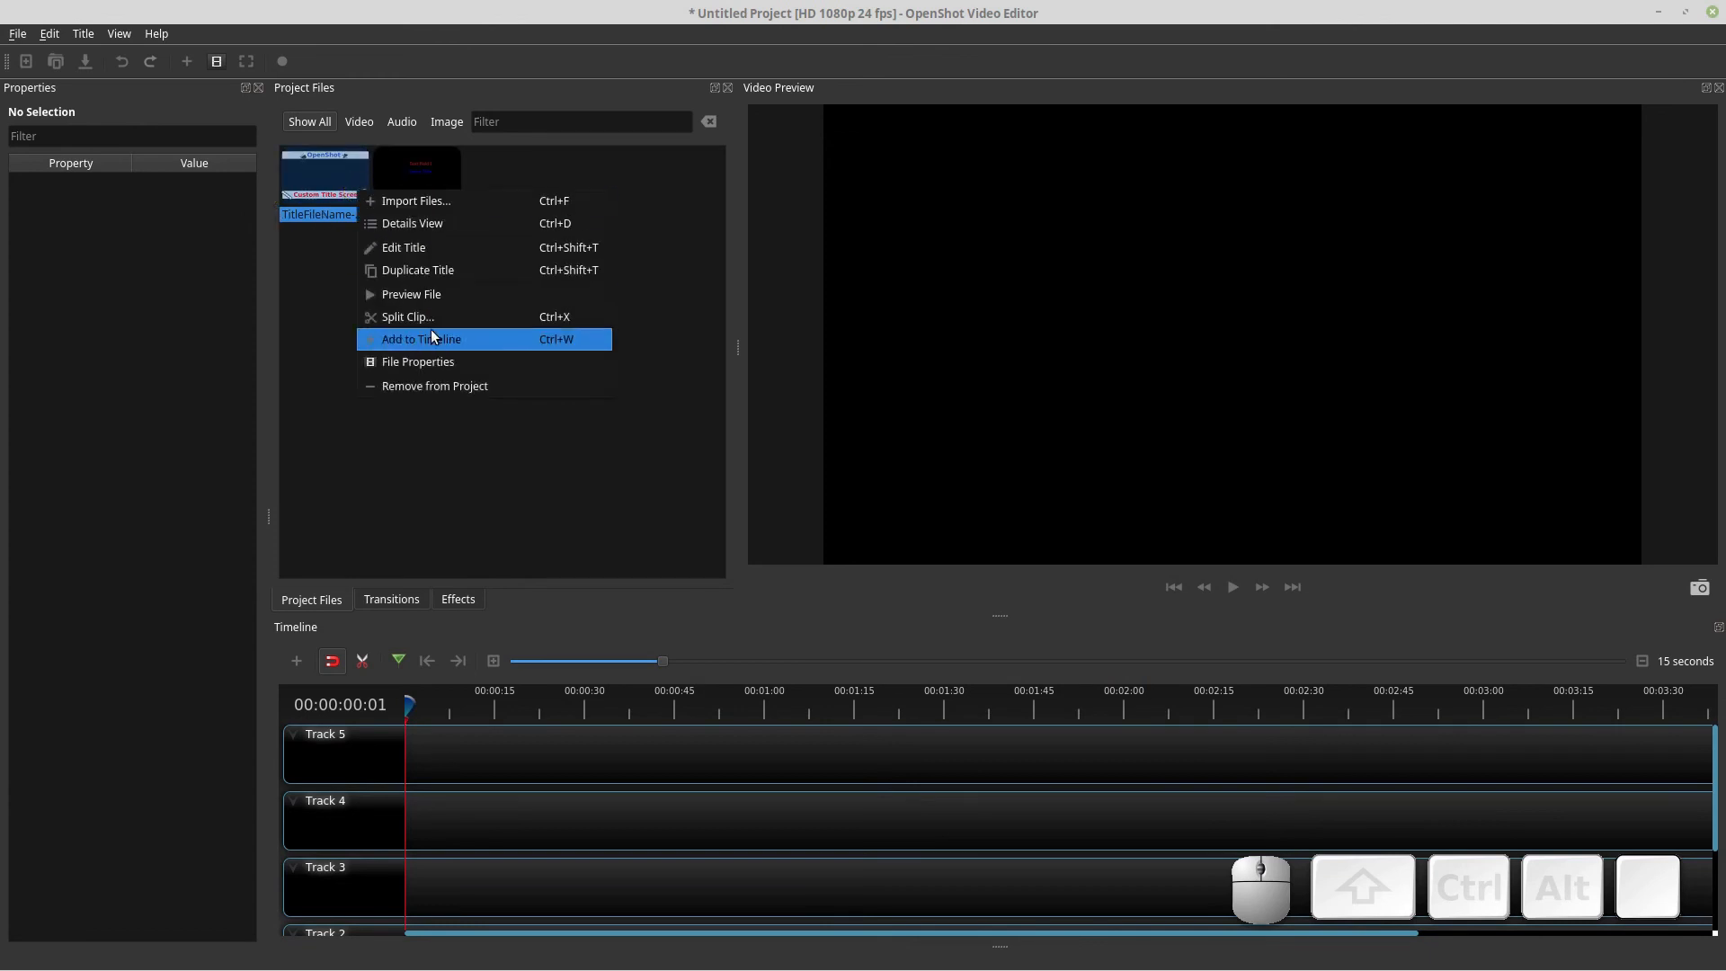
{"action": "left_click", "coordinate": [447, 252]}
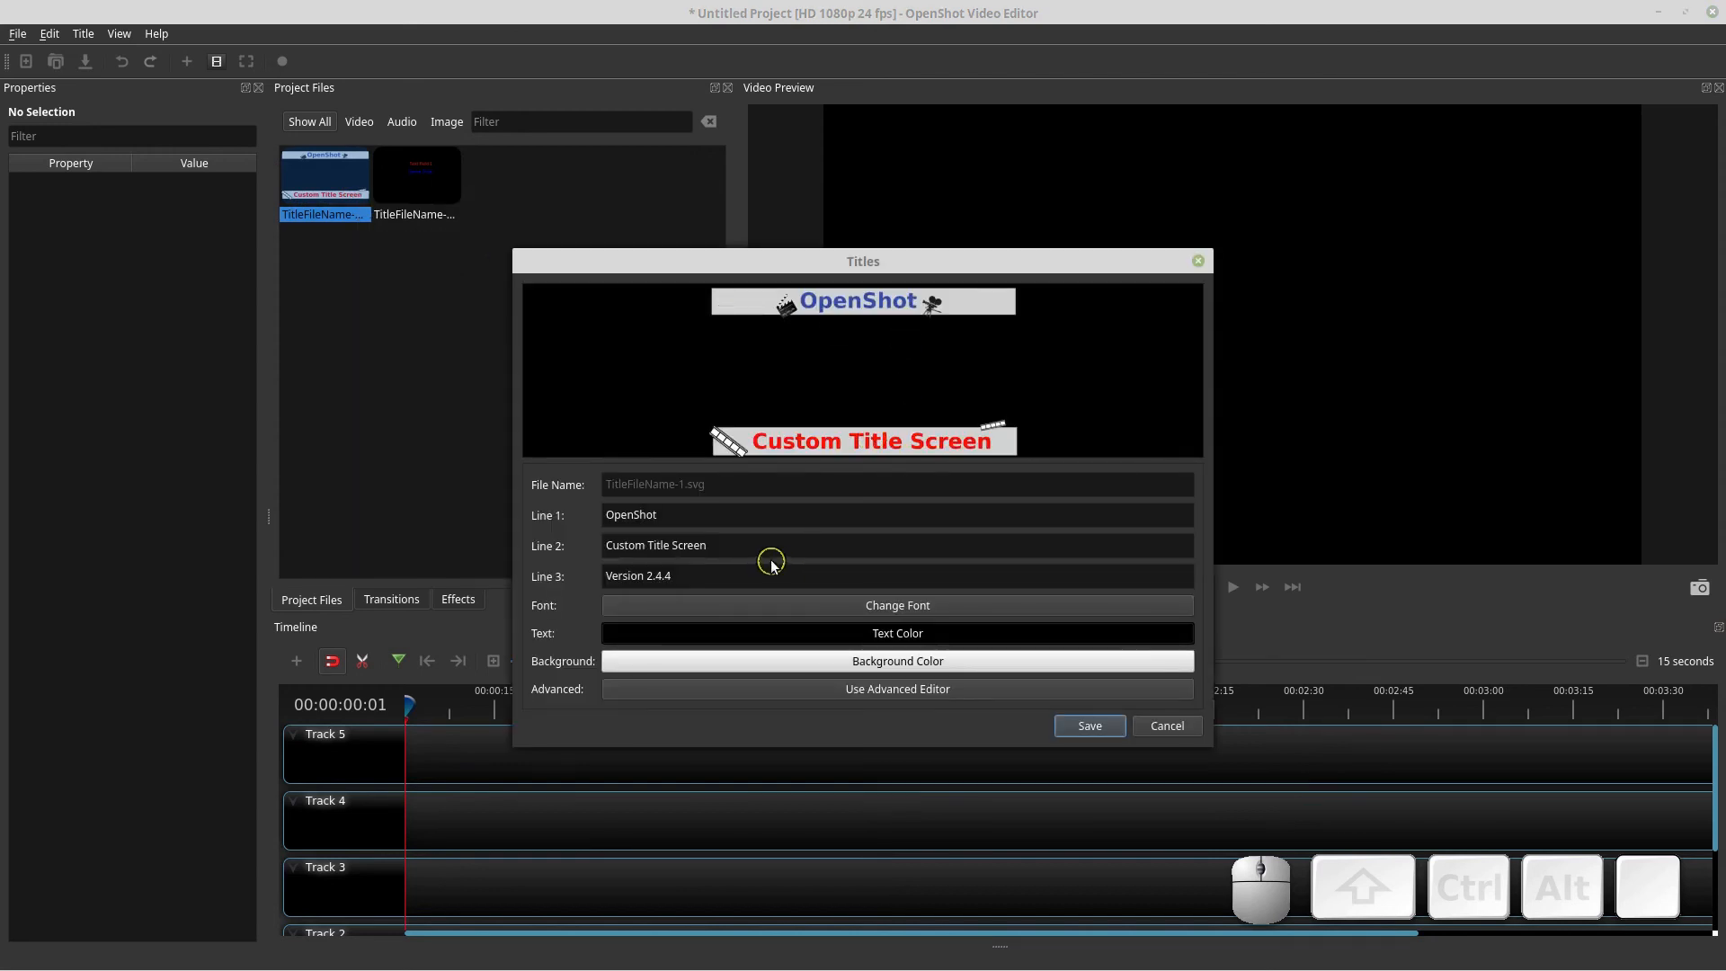
{"action": "left_click_drag", "start_coordinate": [738, 546], "coordinate": [604, 519]}
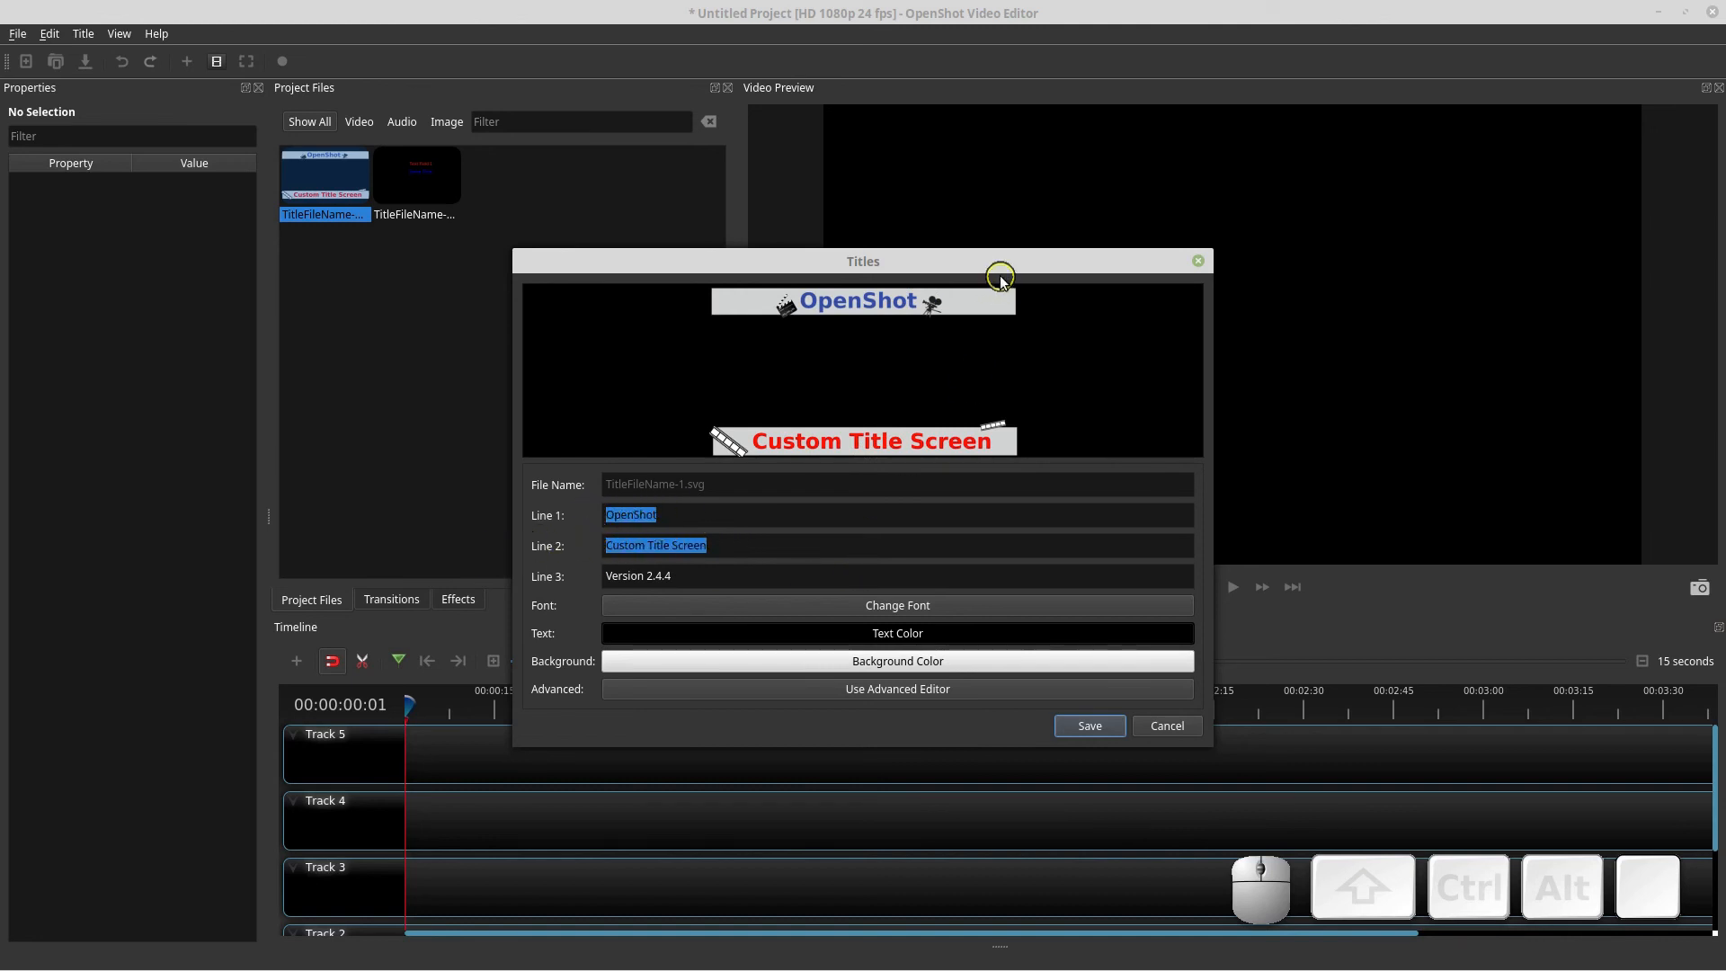
{"action": "left_click_drag", "start_coordinate": [989, 270], "coordinate": [1031, 232]}
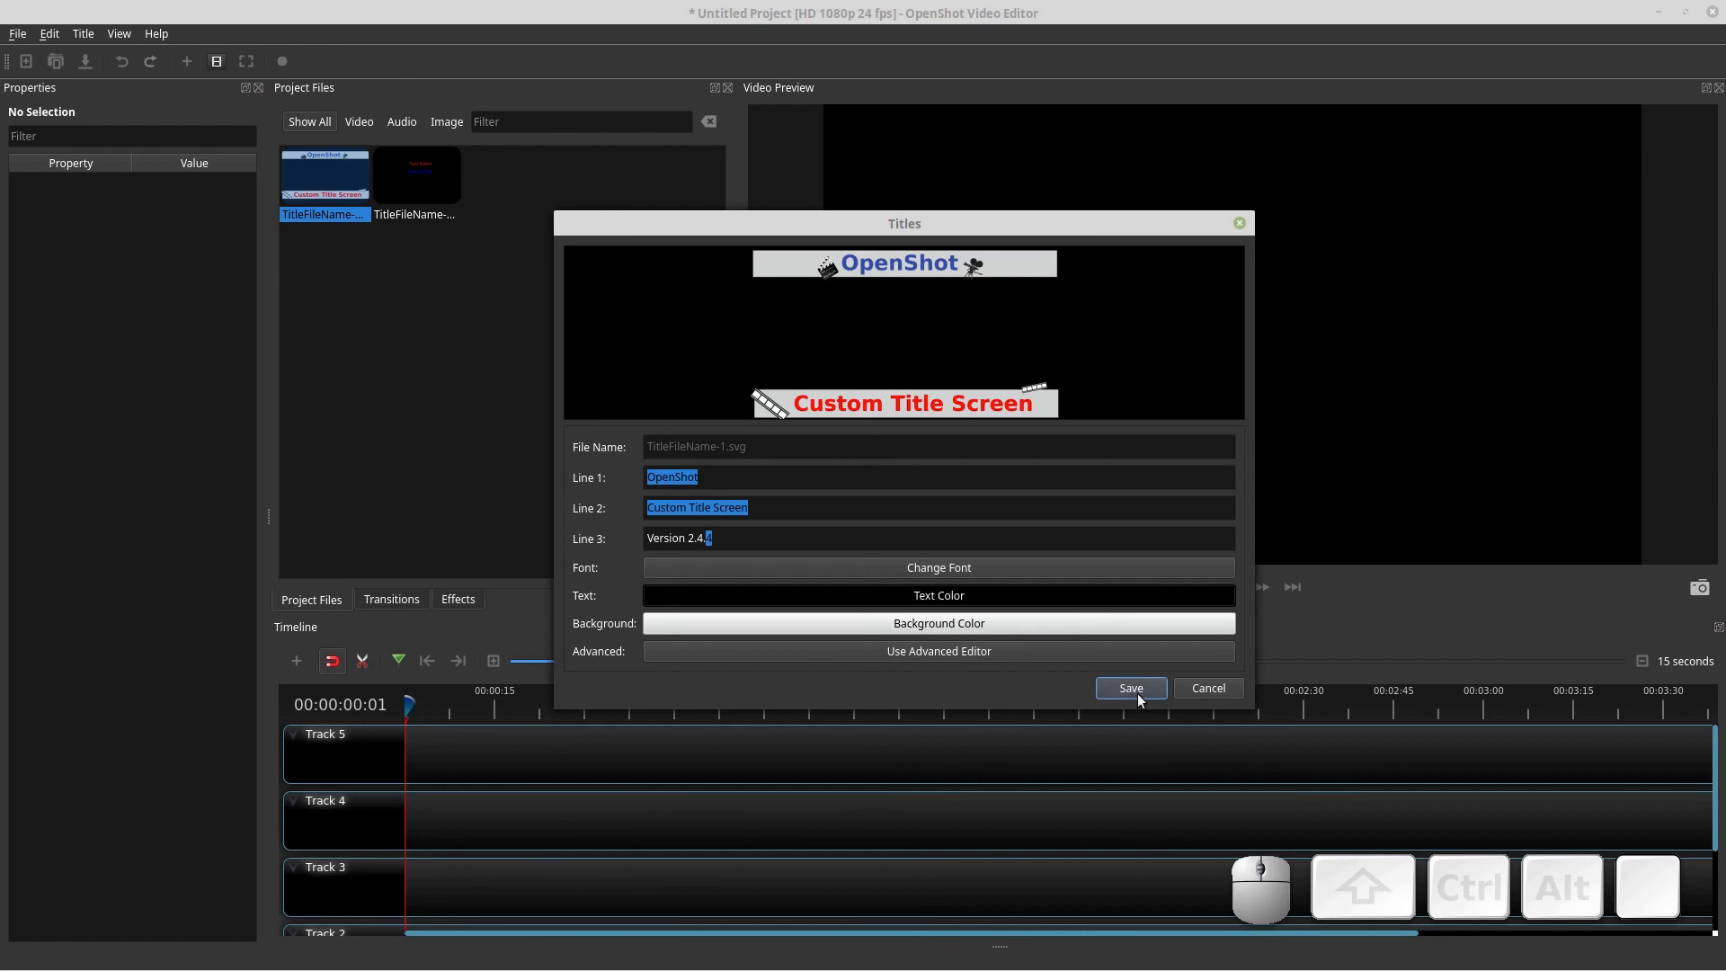
{"action": "left_click", "coordinate": [1209, 689]}
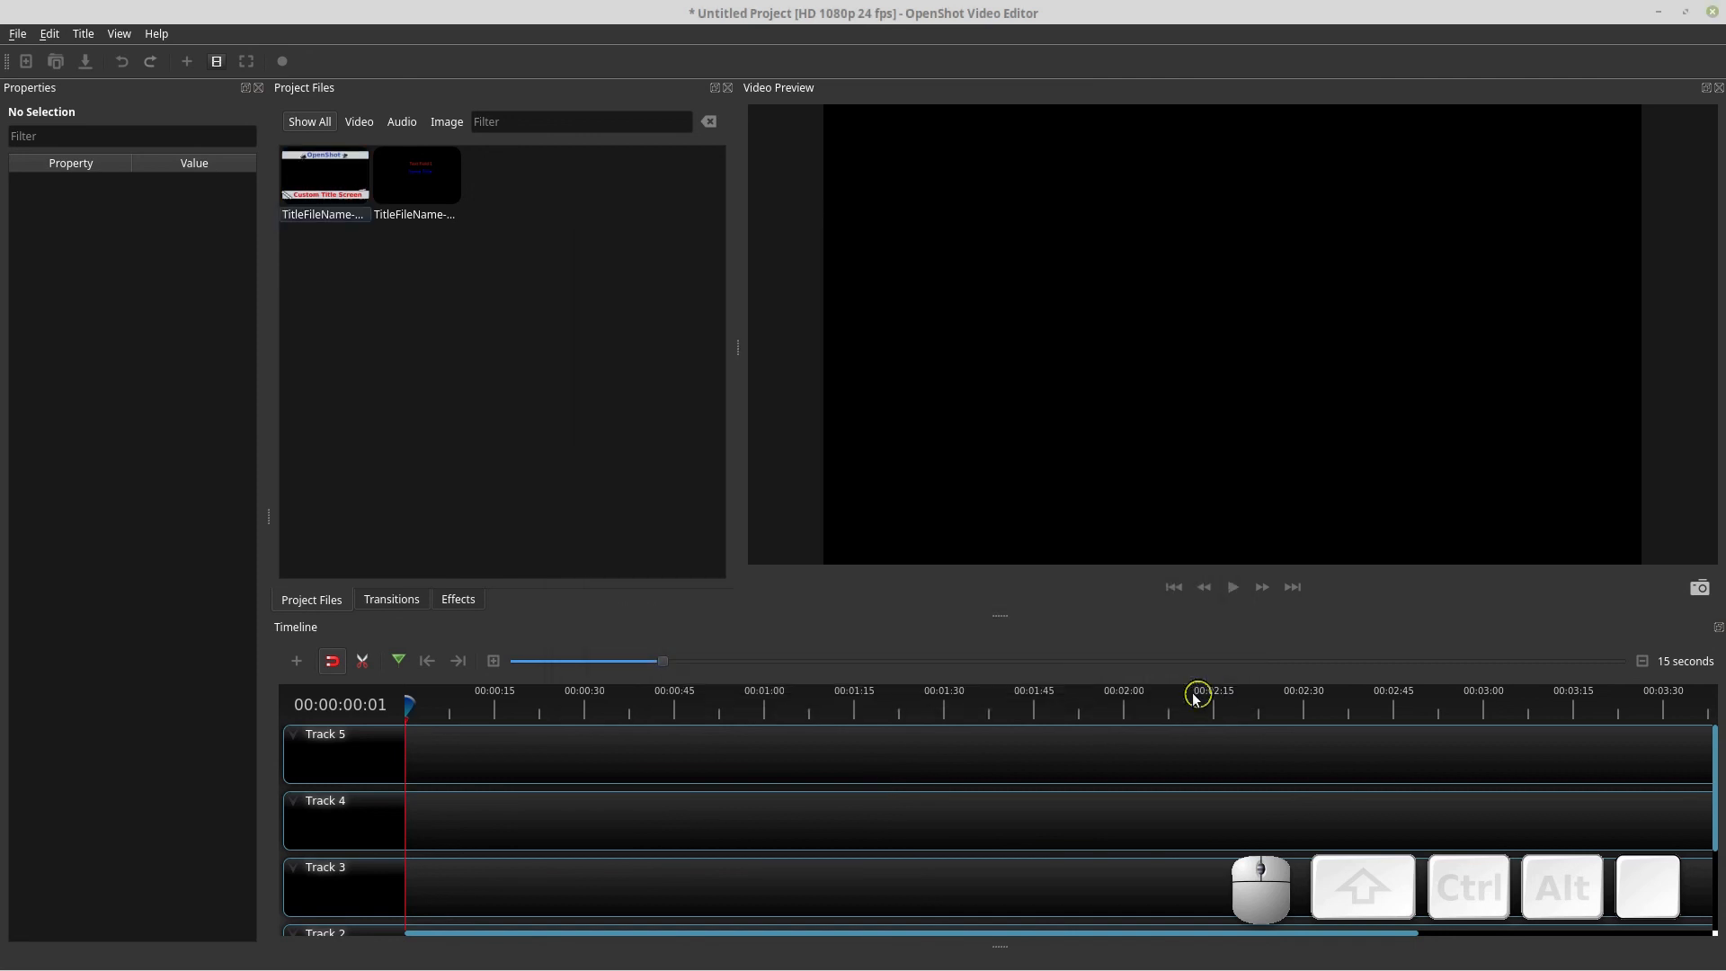